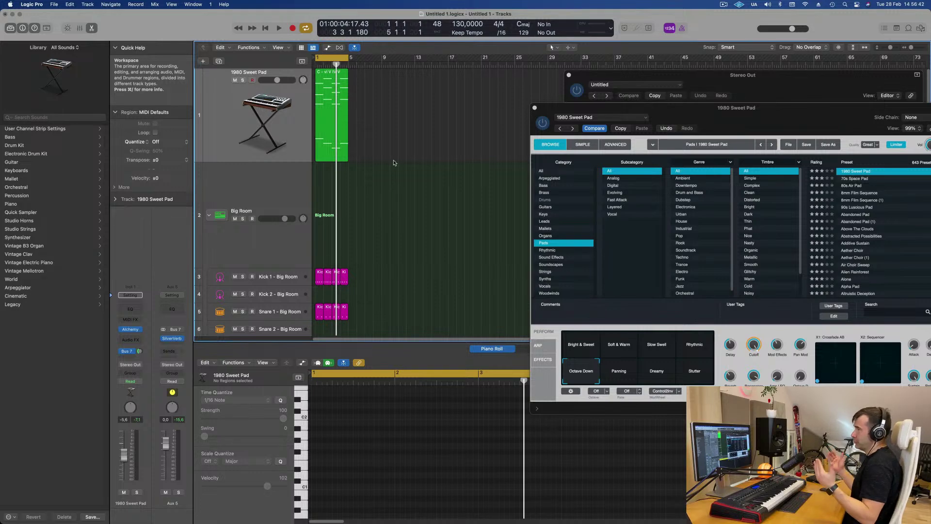
Step: Select all regions in the arrangement and color them by their tracks
{"action": "left_click", "coordinate": [327, 103]}
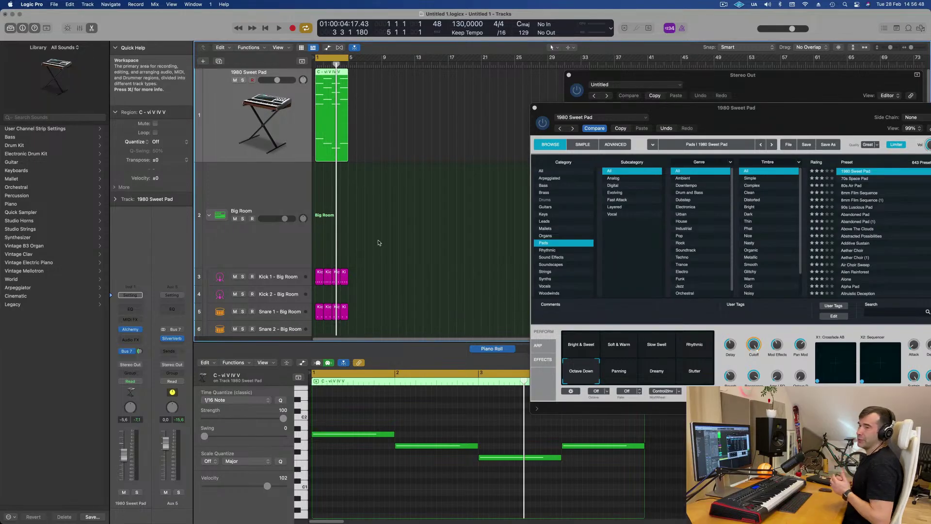
{"action": "scroll", "coordinate": [388, 228], "scroll_direction": "down", "scroll_amount": 5}
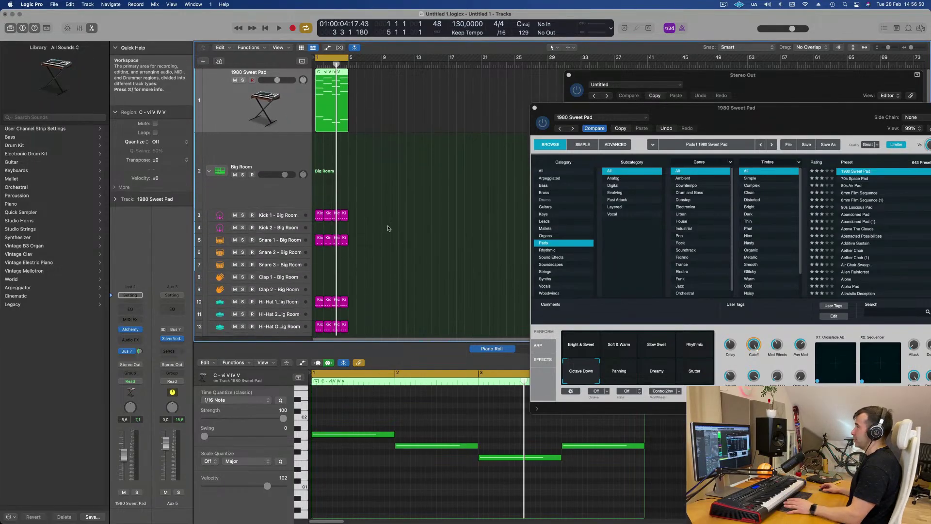
{"action": "left_click", "coordinate": [402, 230]}
{"action": "key", "text": "super+a"}
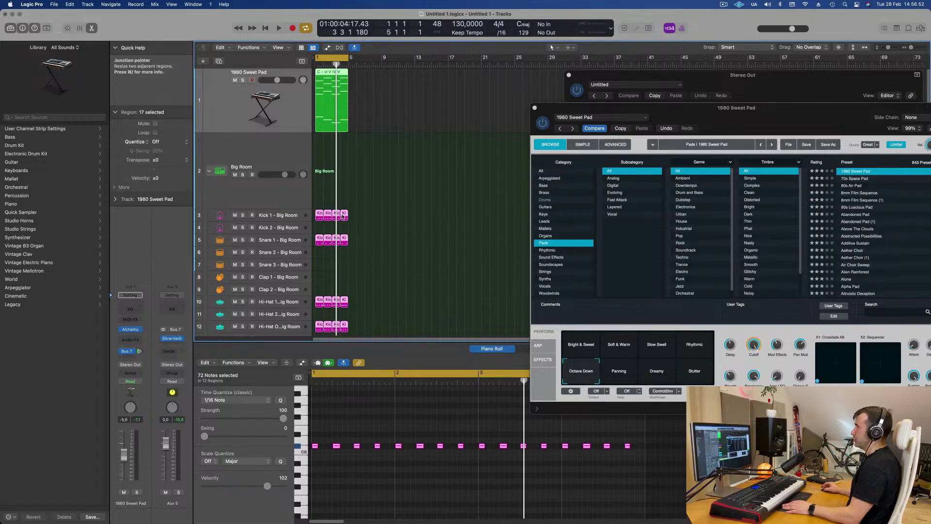
{"action": "right_click", "coordinate": [343, 216]}
{"action": "left_click", "coordinate": [347, 218]}
Step: Name all selected regions after their tracks
{"action": "right_click", "coordinate": [349, 213]}
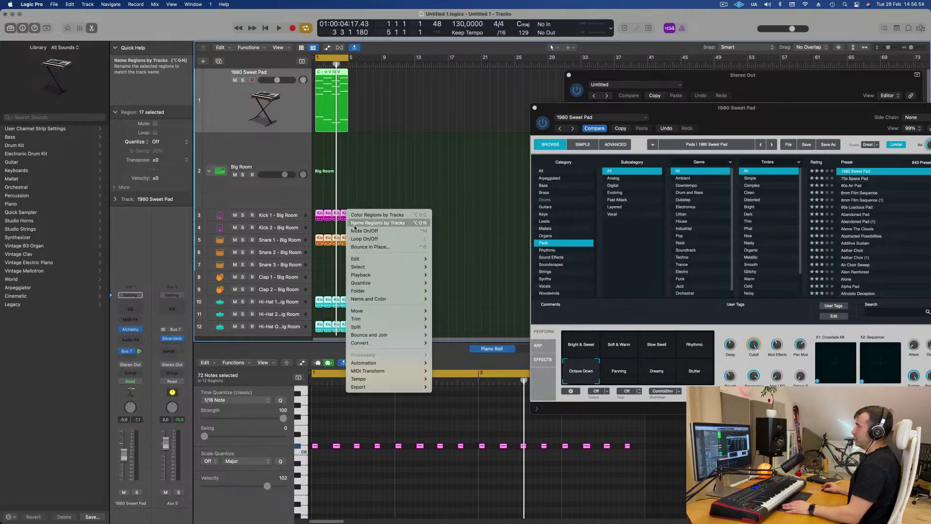
{"action": "left_click", "coordinate": [378, 223]}
{"action": "key", "text": "super+Right"}
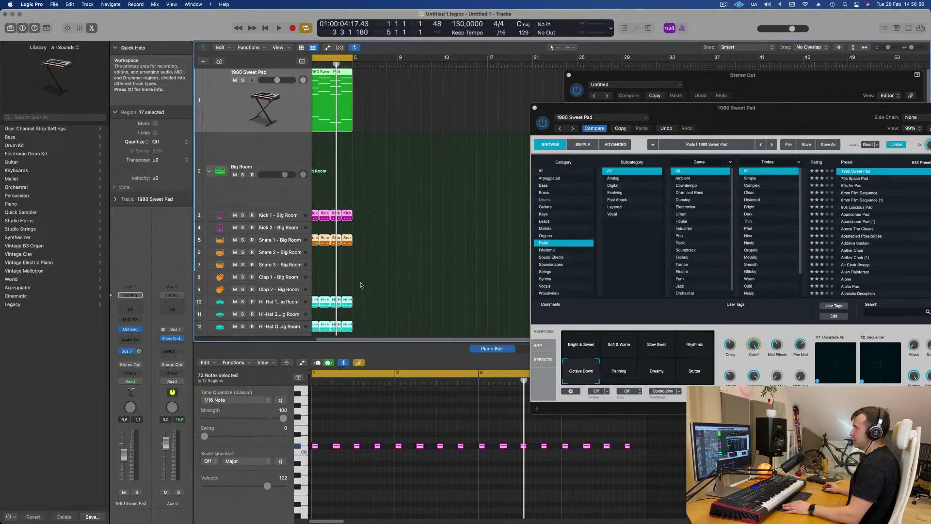
{"action": "scroll", "coordinate": [334, 258], "scroll_direction": "down", "scroll_amount": 2}
{"action": "scroll", "coordinate": [388, 261], "scroll_direction": "left", "scroll_amount": 2}
{"action": "scroll", "coordinate": [459, 264], "scroll_direction": "up", "scroll_amount": 2}
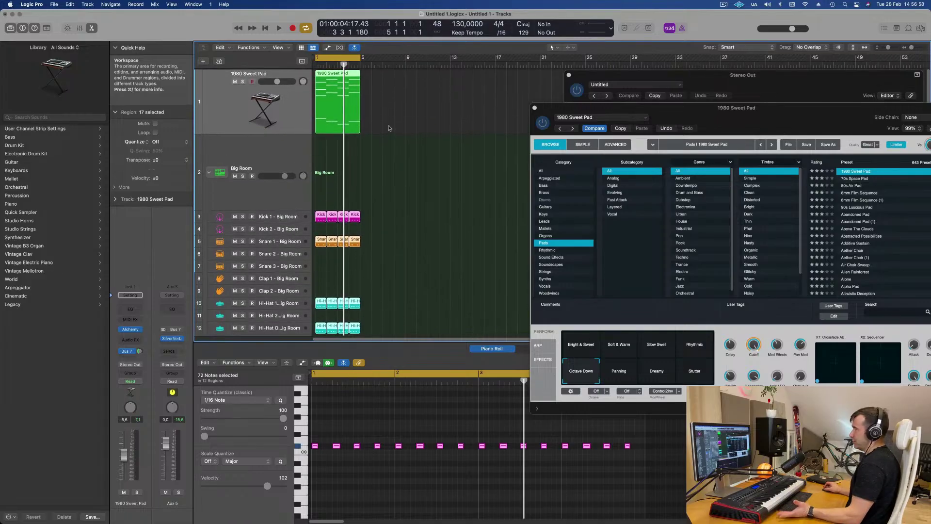
Step: Play the four-bar loop and audition the 1980 Sweet Pad track in solo and with the drums
{"action": "left_click", "coordinate": [301, 118]}
{"action": "key", "text": "space"}
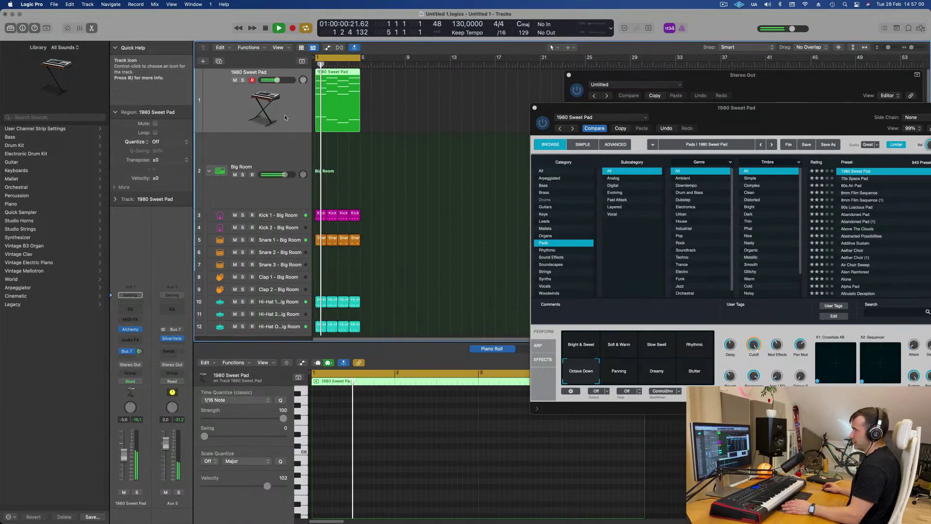
{"action": "left_click", "coordinate": [242, 80]}
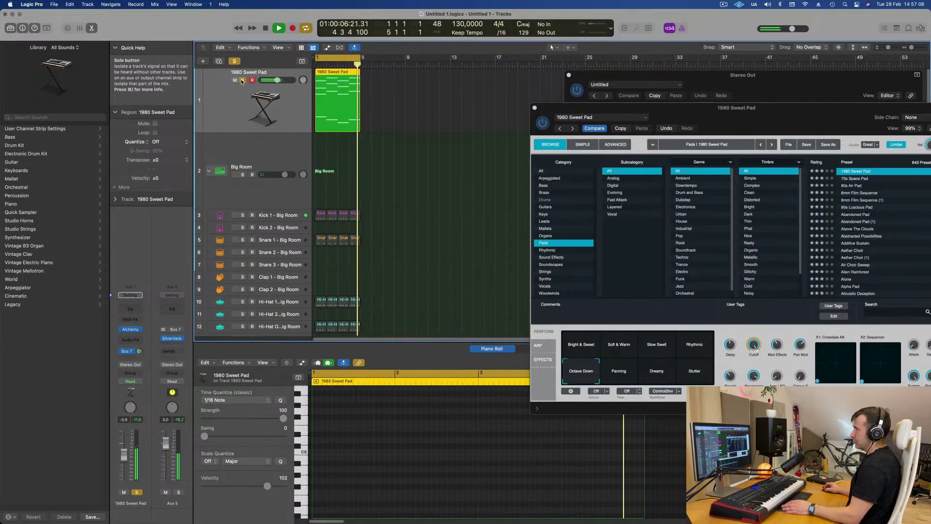
{"action": "left_click_drag", "start_coordinate": [776, 134], "coordinate": [706, 121]}
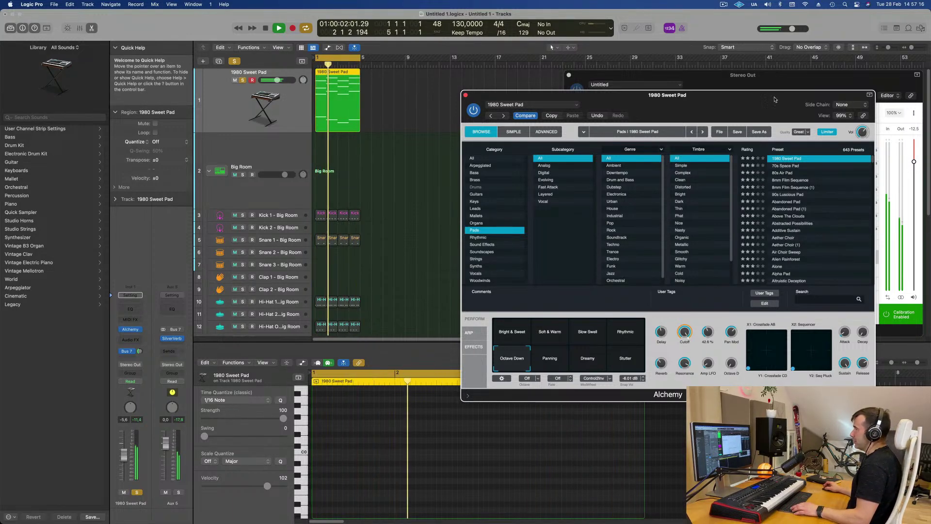
{"action": "left_click", "coordinate": [243, 80]}
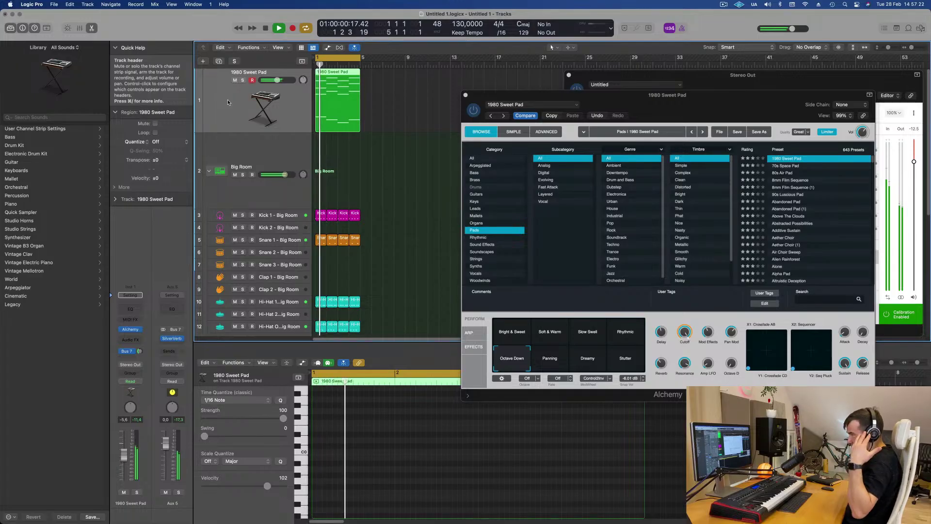
Step: Select the Kick 1 - Big Room track and increase its track height
{"action": "left_click", "coordinate": [282, 214]}
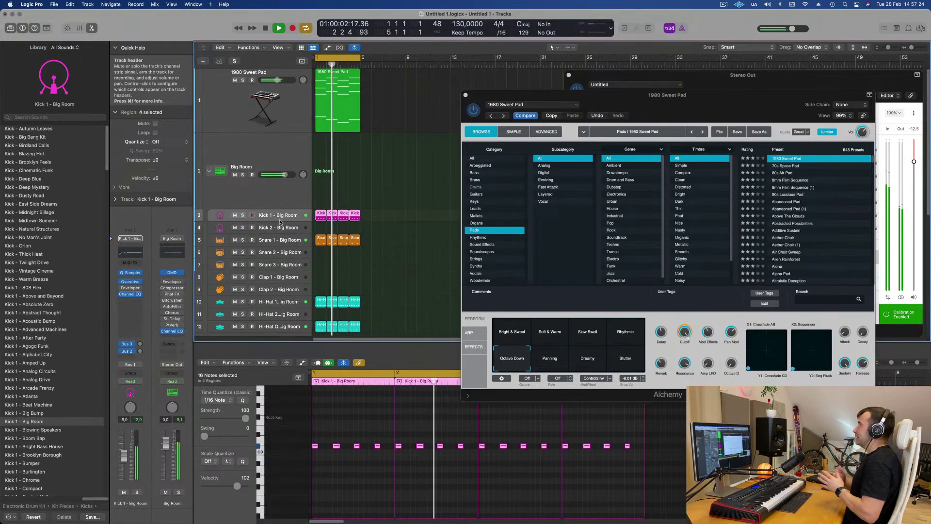
{"action": "left_click_drag", "start_coordinate": [281, 222], "coordinate": [281, 240]}
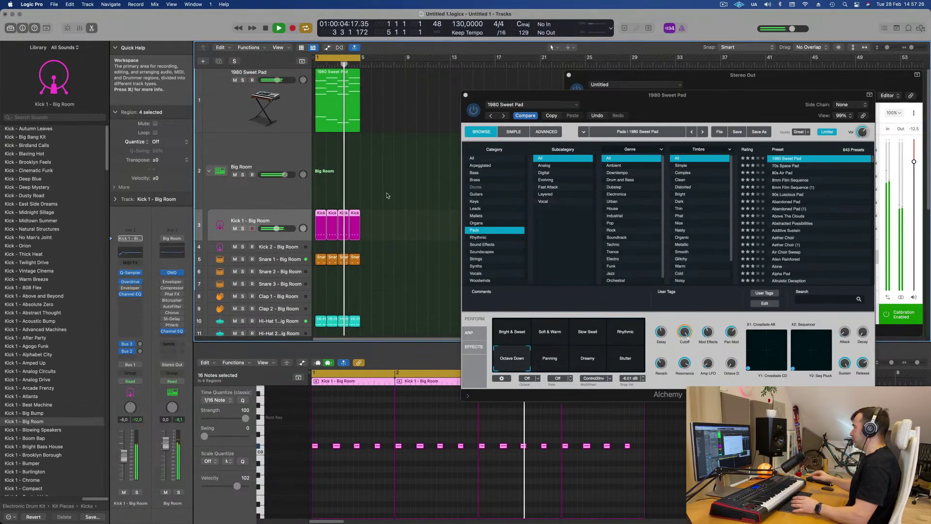
Step: Audition the Hi-Hat 1 and open hi-hat tracks in solo, and lower the Hi-Hat 1 track's volume to -21.5 dB
{"action": "scroll", "coordinate": [285, 230], "scroll_direction": "down", "scroll_amount": 3}
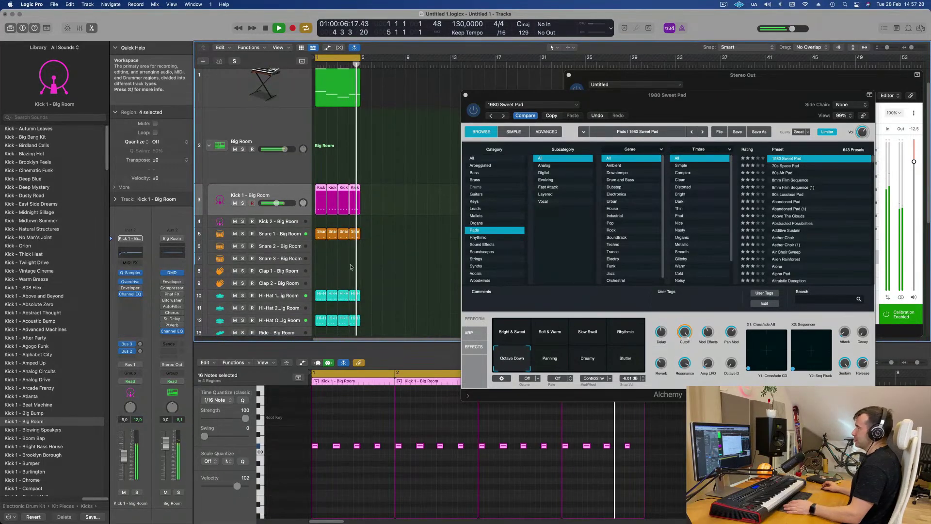
{"action": "scroll", "coordinate": [337, 281], "scroll_direction": "down", "scroll_amount": 2}
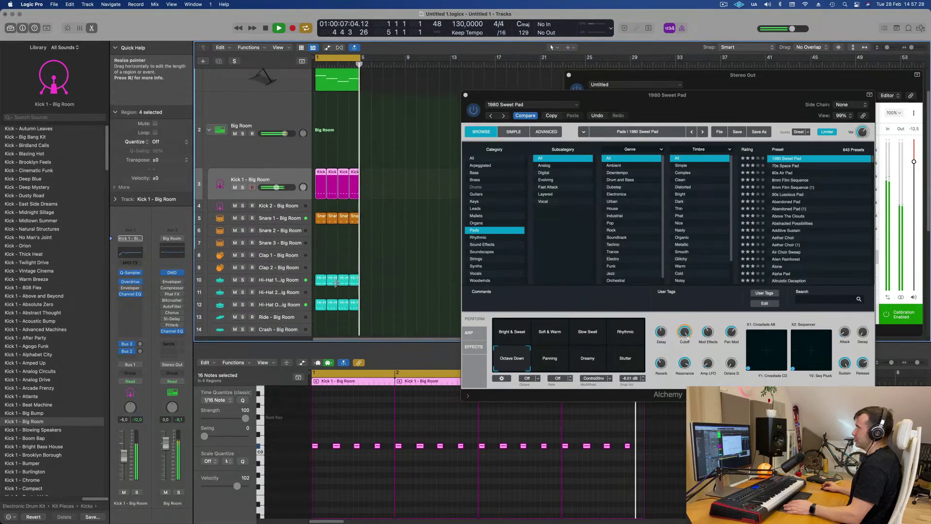
{"action": "left_click", "coordinate": [284, 278]}
{"action": "left_click", "coordinate": [242, 276]}
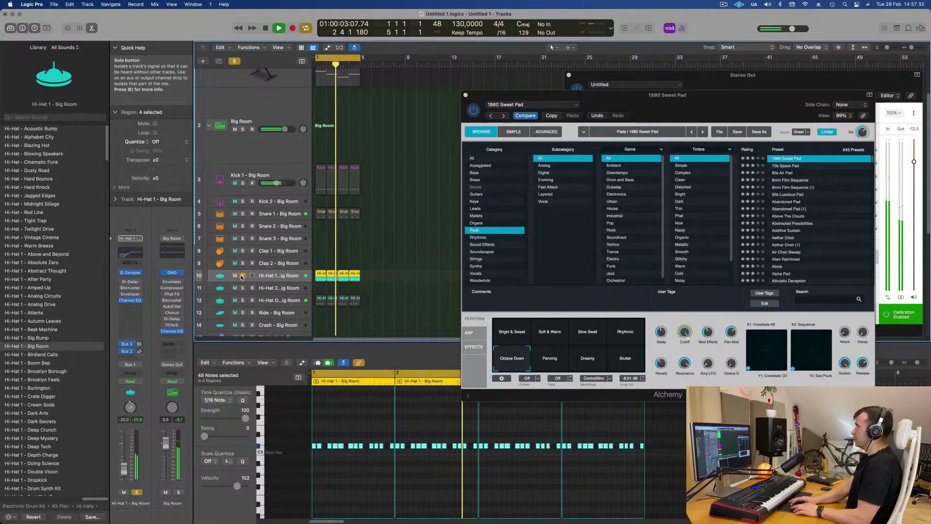
{"action": "left_click", "coordinate": [242, 301]}
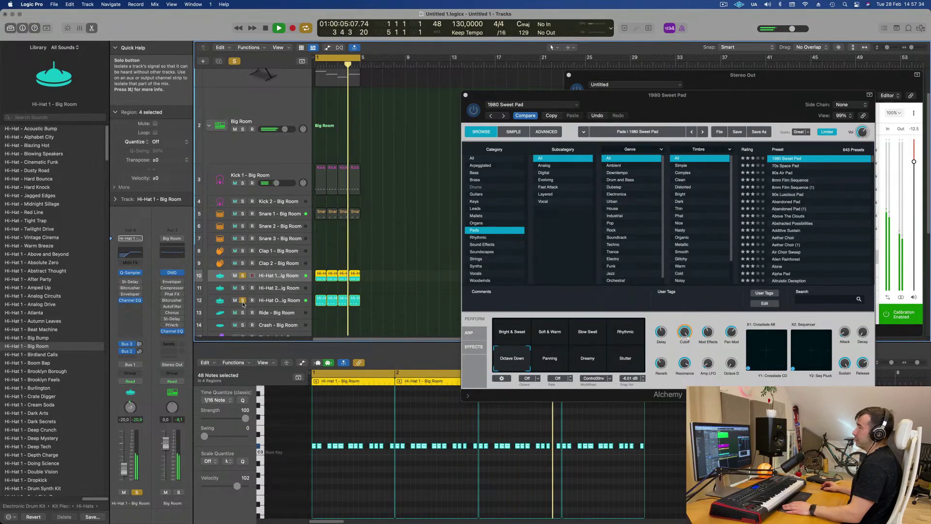
{"action": "left_click", "coordinate": [243, 302]}
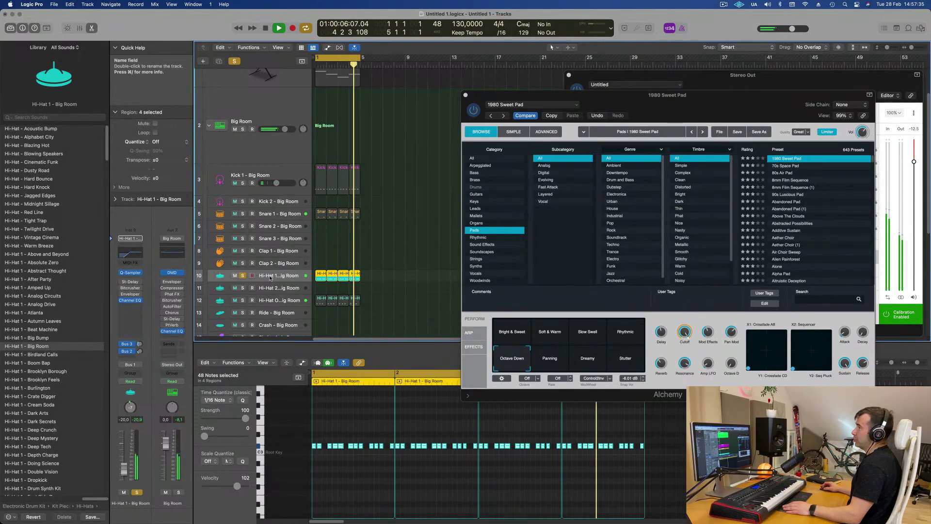
{"action": "left_click", "coordinate": [243, 276]}
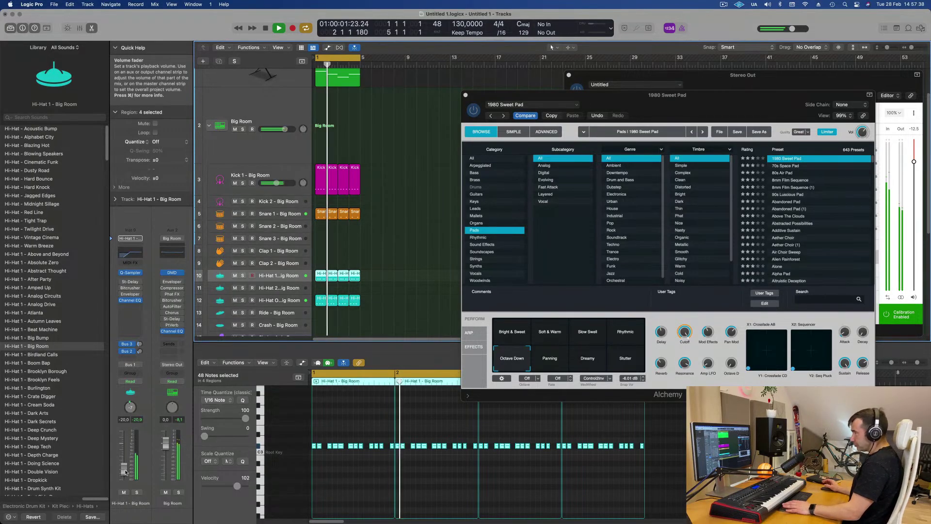
{"action": "scroll", "coordinate": [268, 115], "scroll_direction": "up", "scroll_amount": 3}
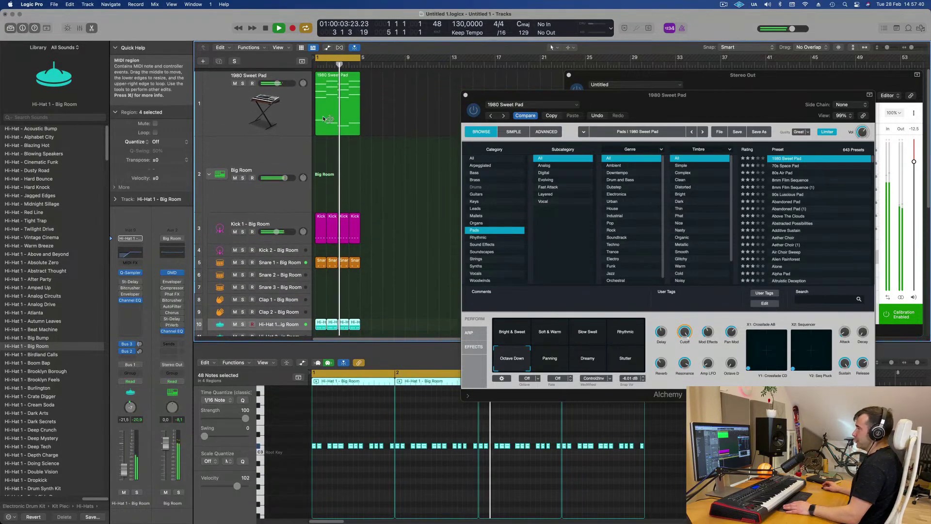
Step: Select the 1980 Sweet Pad track, bring the SoundID Reference plug-in window into view and close it
{"action": "left_click", "coordinate": [267, 115]}
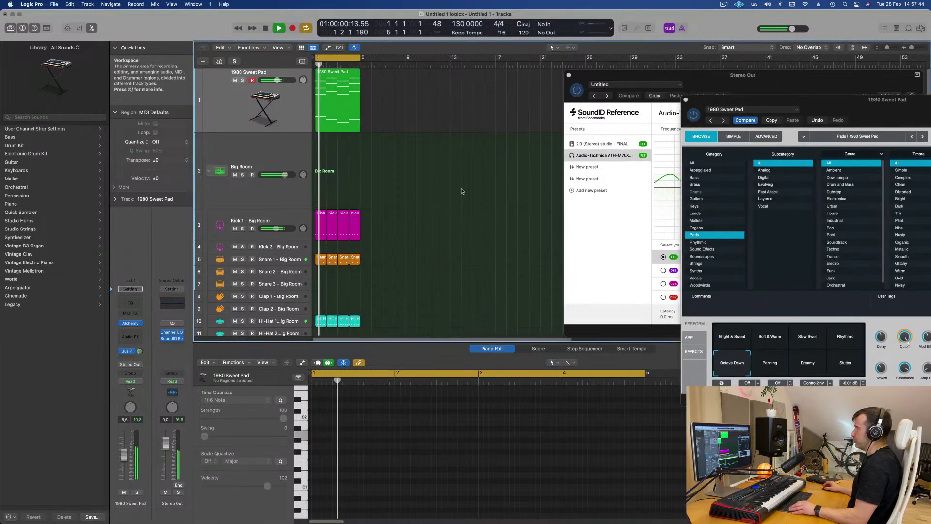
{"action": "left_click_drag", "start_coordinate": [782, 78], "coordinate": [600, 85]}
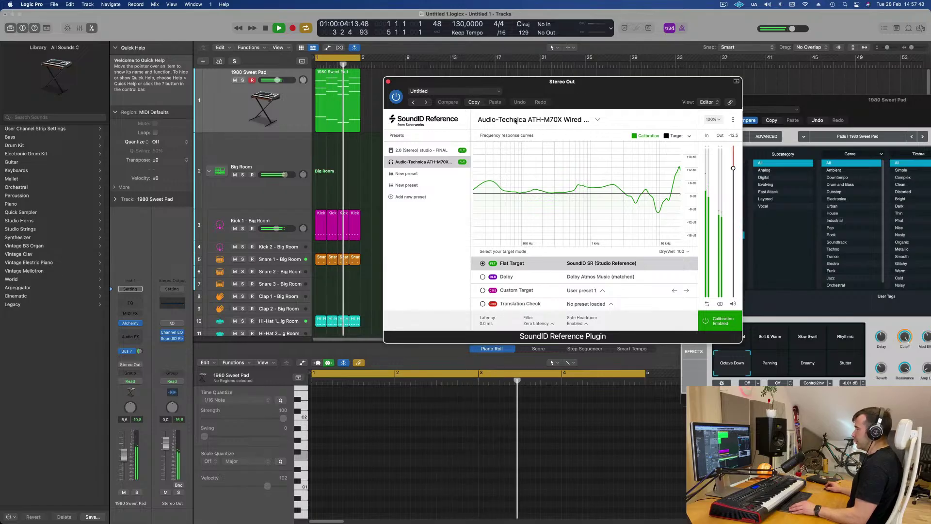
{"action": "left_click_drag", "start_coordinate": [599, 89], "coordinate": [625, 95]}
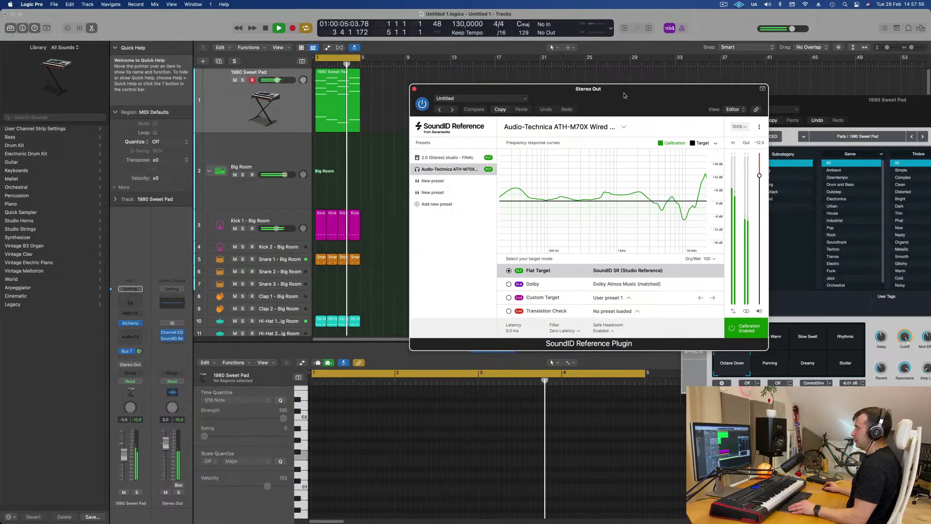
{"action": "left_click_drag", "start_coordinate": [624, 96], "coordinate": [605, 95]}
{"action": "left_click", "coordinate": [394, 90]}
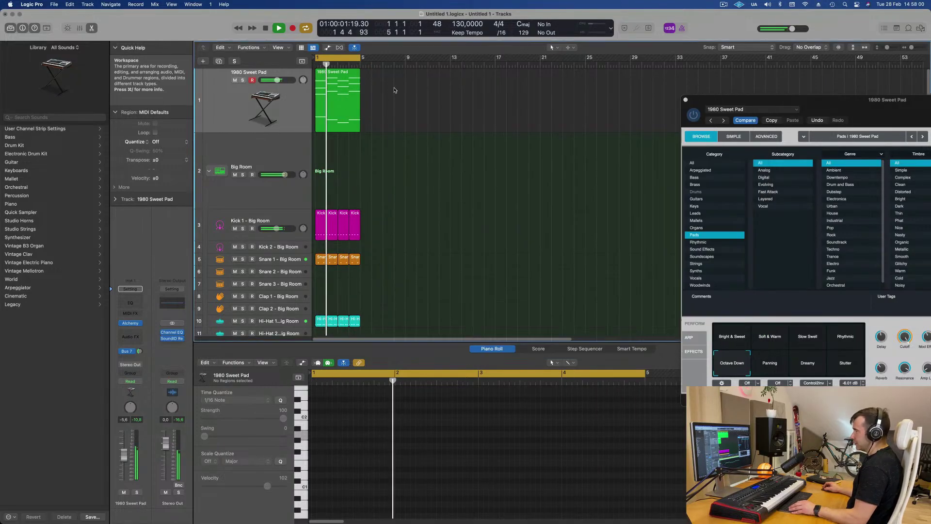
Step: Repeat all regions three more times up to bar 17 and extend the cycle range to cover them
{"action": "key", "text": "space"}
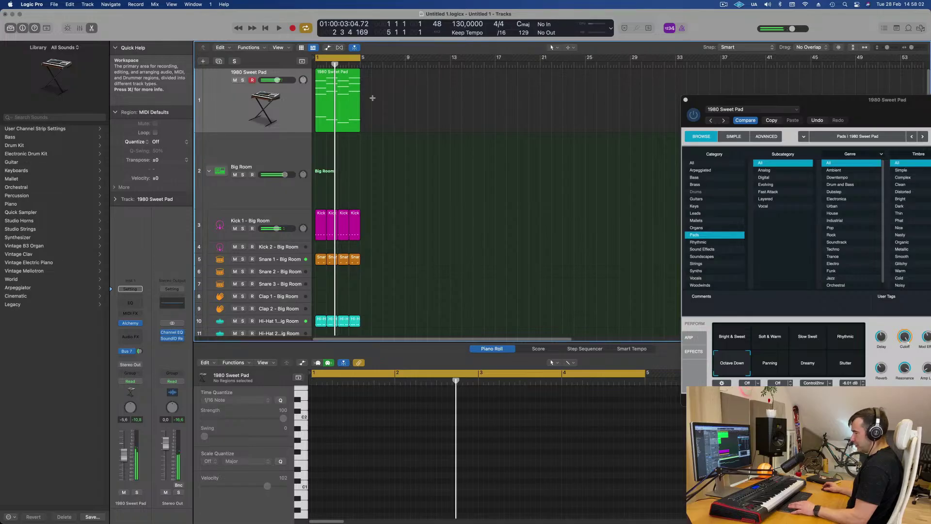
{"action": "key", "text": "super+r"}
{"action": "key", "text": "super+r"}
{"action": "key", "text": "super+r"}
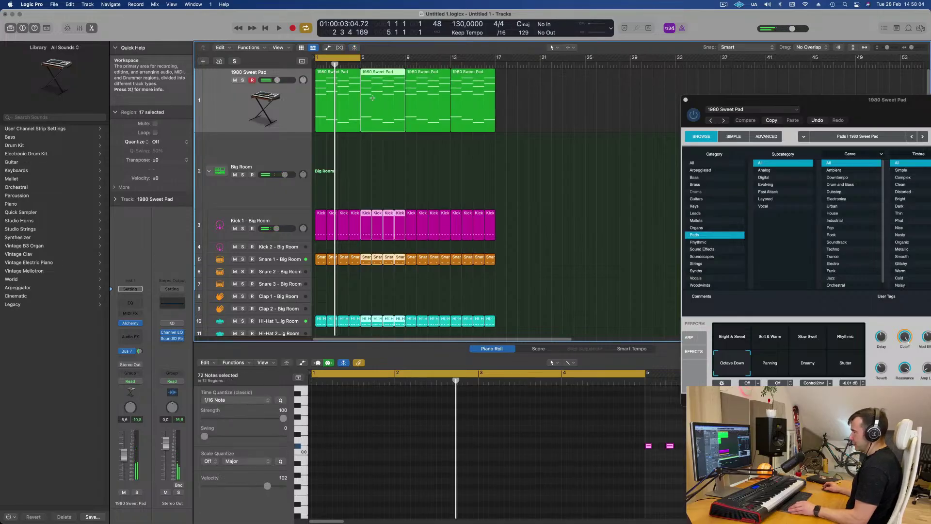
{"action": "left_click_drag", "start_coordinate": [362, 58], "coordinate": [495, 58]}
{"action": "key", "text": "space"}
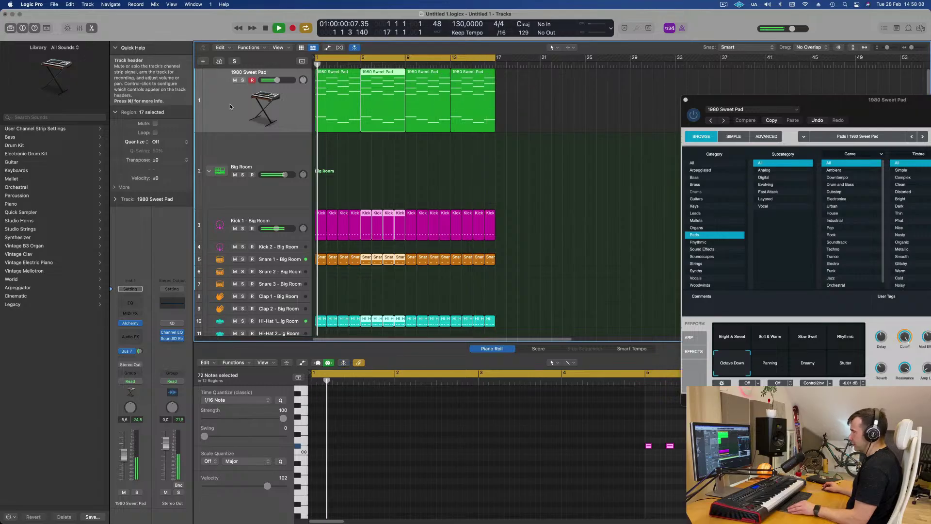
Step: Duplicate the 1980 Sweet Pad track with its settings and place a copy of the first four-bar region on the new track
{"action": "left_click", "coordinate": [230, 106]}
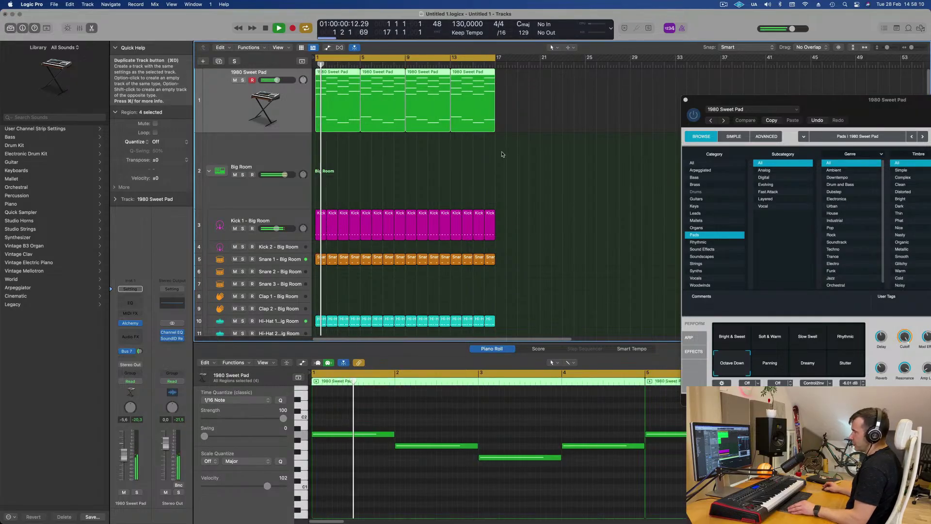
{"action": "key", "text": "super+d"}
{"action": "left_click", "coordinate": [329, 109]}
{"action": "key", "text": "space"}
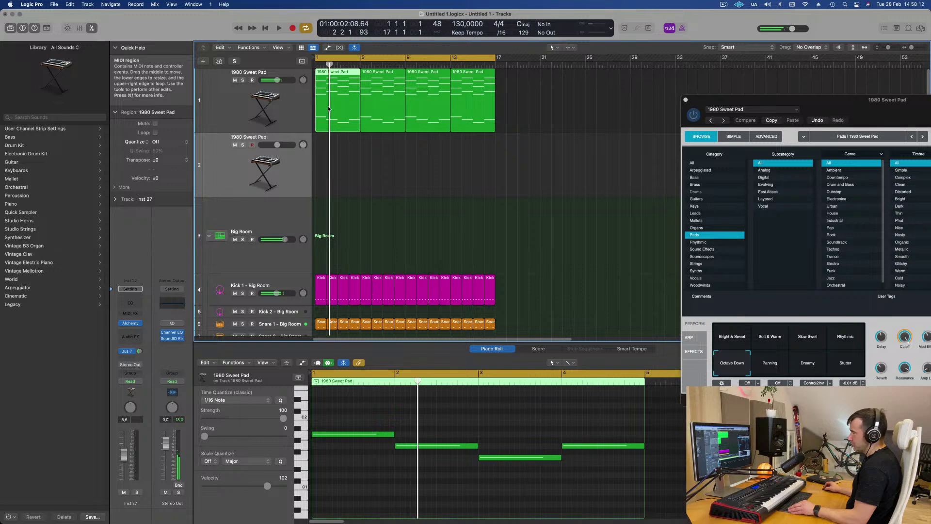
{"action": "left_click_drag", "start_coordinate": [329, 120], "coordinate": [329, 184]}
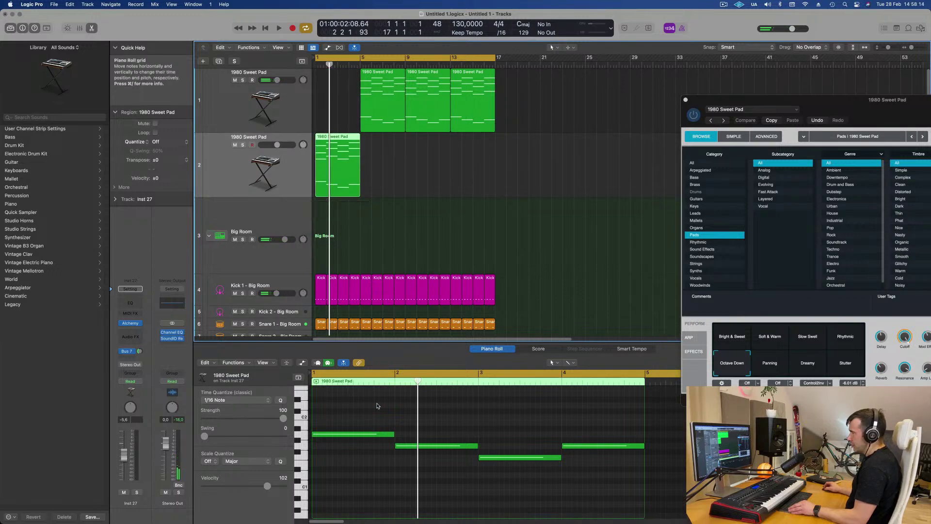
{"action": "left_click", "coordinate": [371, 74]}
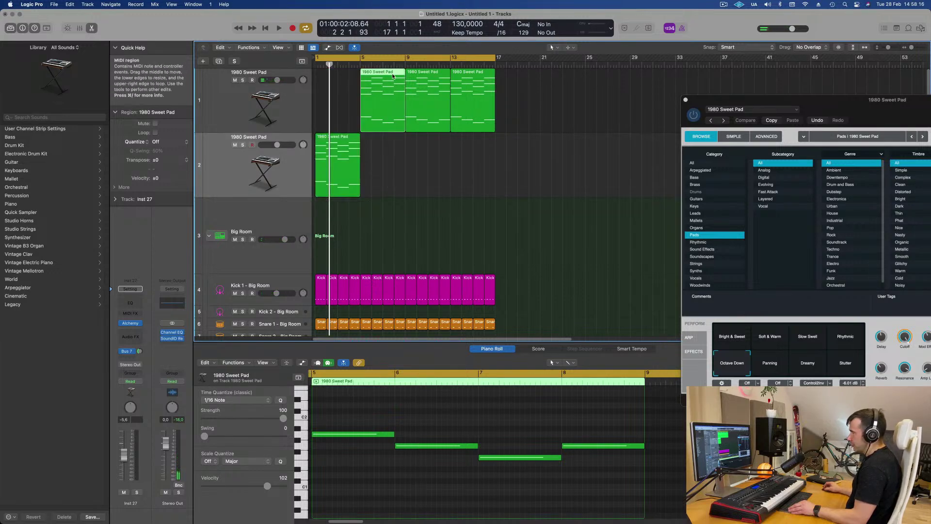
{"action": "left_click_drag", "start_coordinate": [371, 74], "coordinate": [326, 73], "text": "alt"}
Step: Delete the upper chord notes in the duplicated track's region, keeping only the lowest note of each bar
{"action": "scroll", "coordinate": [419, 421], "scroll_direction": "up", "scroll_amount": 2}
{"action": "scroll", "coordinate": [419, 421], "scroll_direction": "up", "scroll_amount": 5}
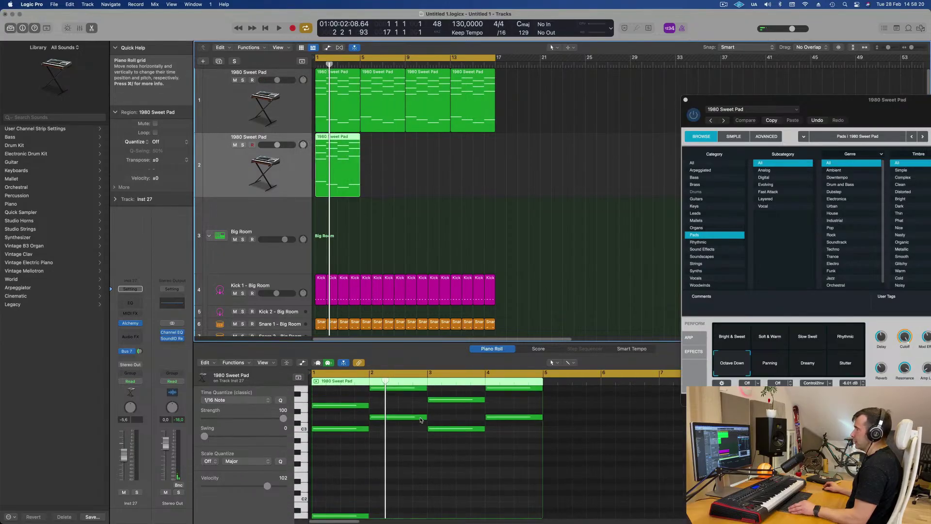
{"action": "left_click_drag", "start_coordinate": [347, 395], "coordinate": [544, 452]}
{"action": "key", "text": "Delete"}
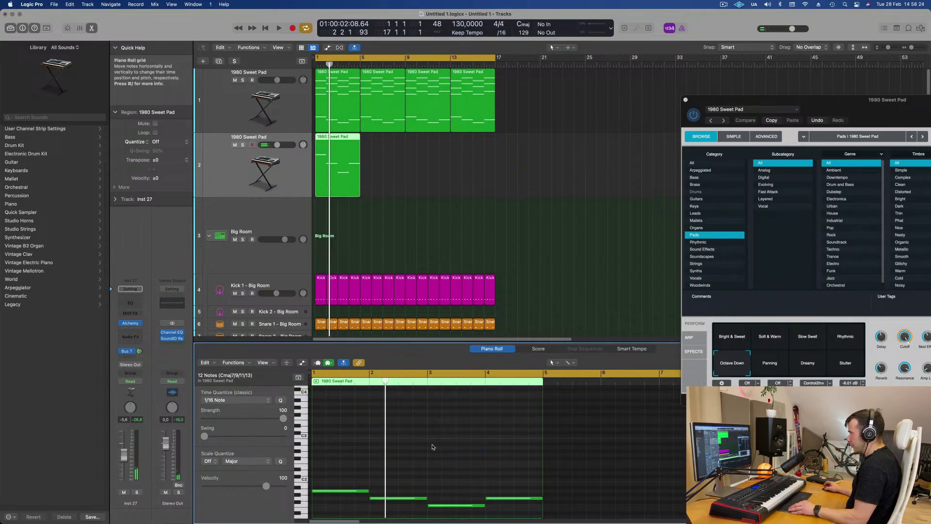
{"action": "key", "text": "Return"}
{"action": "key", "text": "space"}
Step: Shorten the remaining bass notes and build a rhythm of three short, evenly spaced notes at the start of each bar
{"action": "key", "text": "super+Right"}
{"action": "key", "text": "super+Right"}
{"action": "key", "text": "super+Left"}
{"action": "scroll", "coordinate": [410, 462], "scroll_direction": "down", "scroll_amount": 5}
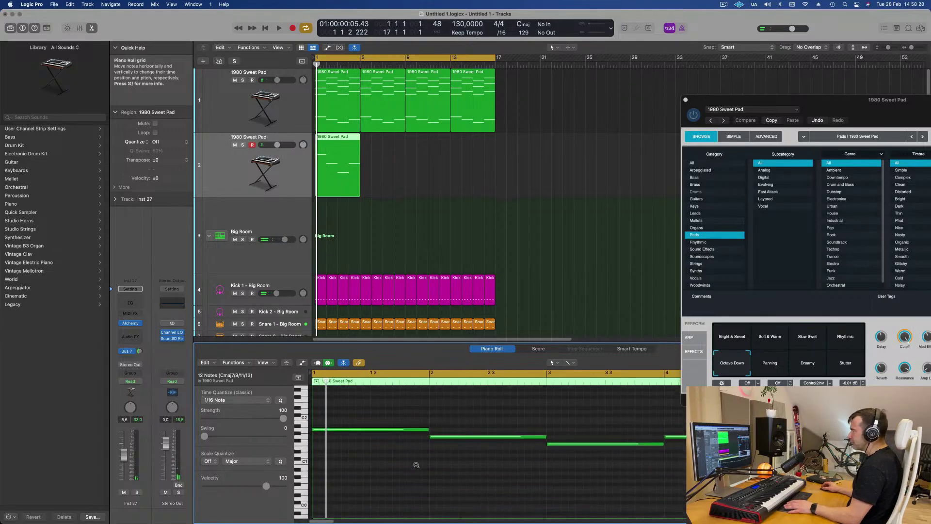
{"action": "left_click_drag", "start_coordinate": [402, 422], "coordinate": [337, 430]}
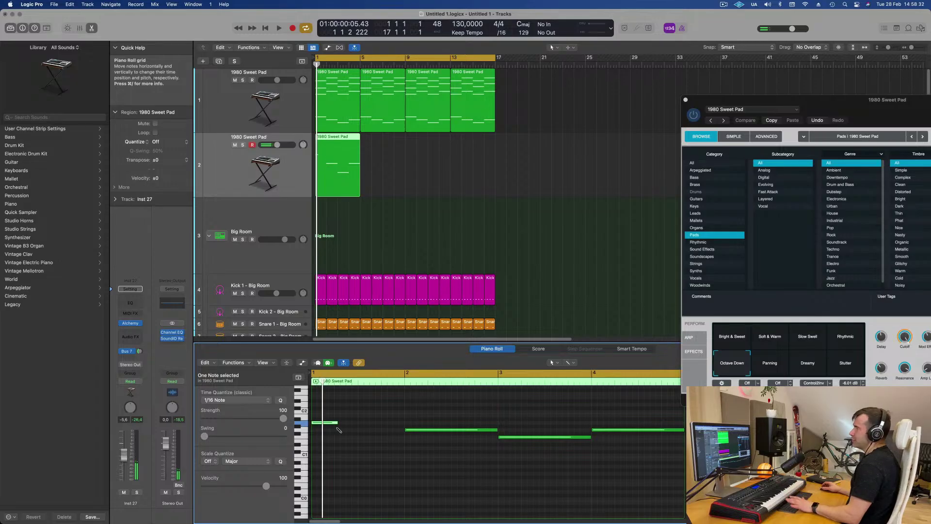
{"action": "key", "text": "super+a"}
{"action": "mouse_move", "coordinate": [403, 420]}
{"action": "left_mouse_down"}
{"action": "mouse_move", "coordinate": [322, 429]}
{"action": "mouse_move", "coordinate": [405, 424]}
{"action": "mouse_move", "coordinate": [350, 425]}
{"action": "mouse_move", "coordinate": [389, 425]}
{"action": "left_mouse_up"}
{"action": "key", "text": "super+Right"}
{"action": "key", "text": "super+Right"}
{"action": "key", "text": "super+Left"}
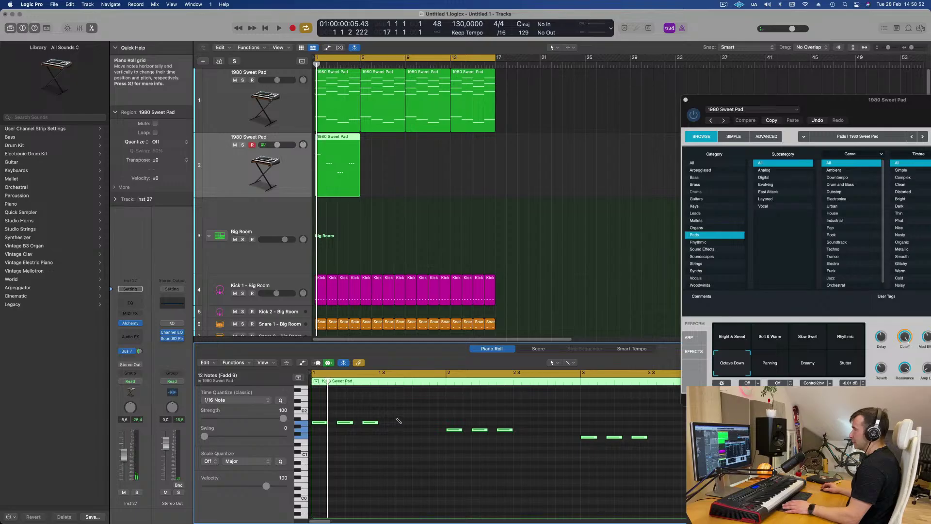
Step: Copy each bar's three-note bass pattern to its second half and repeat the region three more times up to bar 17
{"action": "left_click_drag", "start_coordinate": [318, 424], "coordinate": [385, 424]}
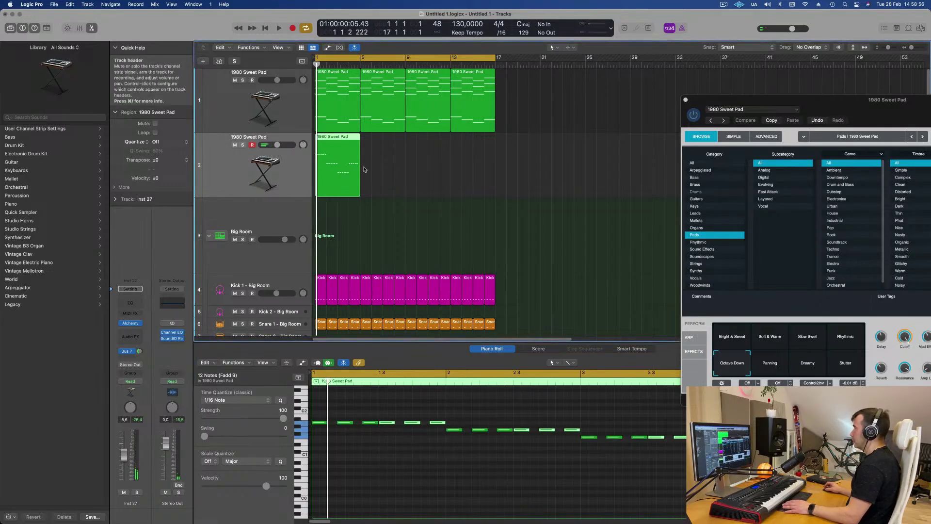
{"action": "key", "text": "super+r"}
{"action": "key", "text": "super+r"}
{"action": "key", "text": "super+r"}
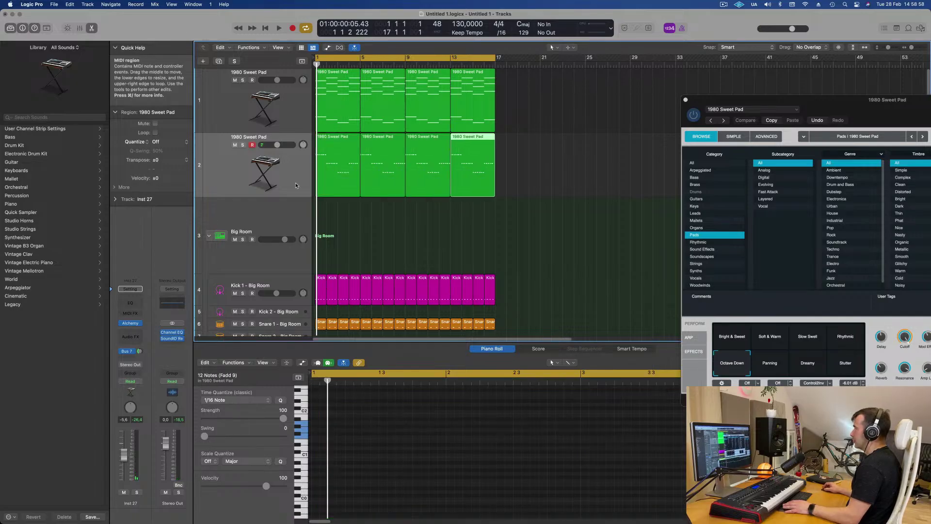
Step: Browse the Bass presets in the second track's Alchemy synth and audition 1963 Semi-Acoustic Thumb with the song
{"action": "left_click", "coordinate": [292, 168]}
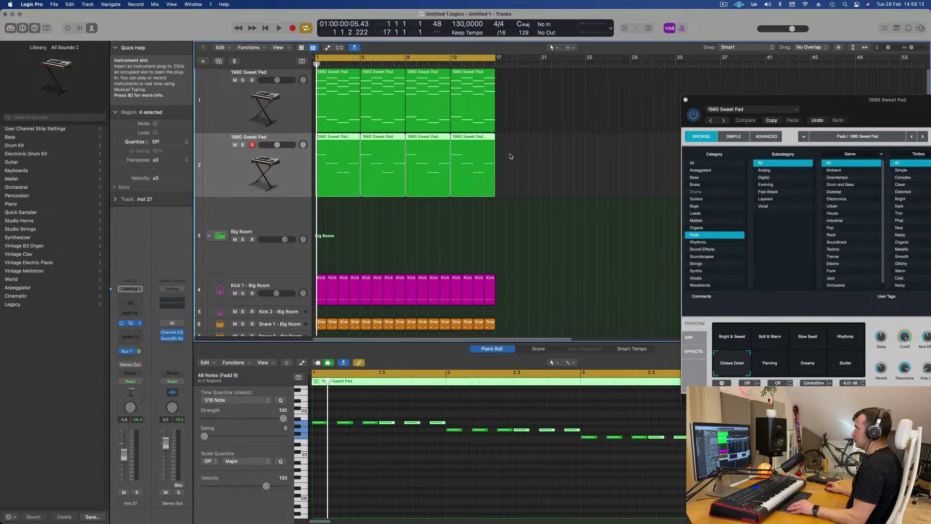
{"action": "left_click_drag", "start_coordinate": [537, 110], "coordinate": [632, 174]}
{"action": "left_click", "coordinate": [405, 244]}
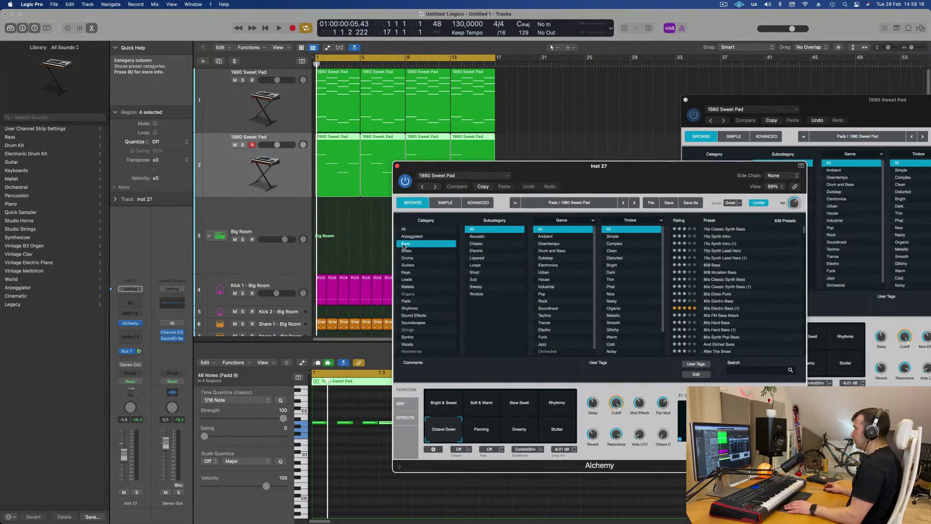
{"action": "scroll", "coordinate": [769, 230], "scroll_direction": "up", "scroll_amount": 1}
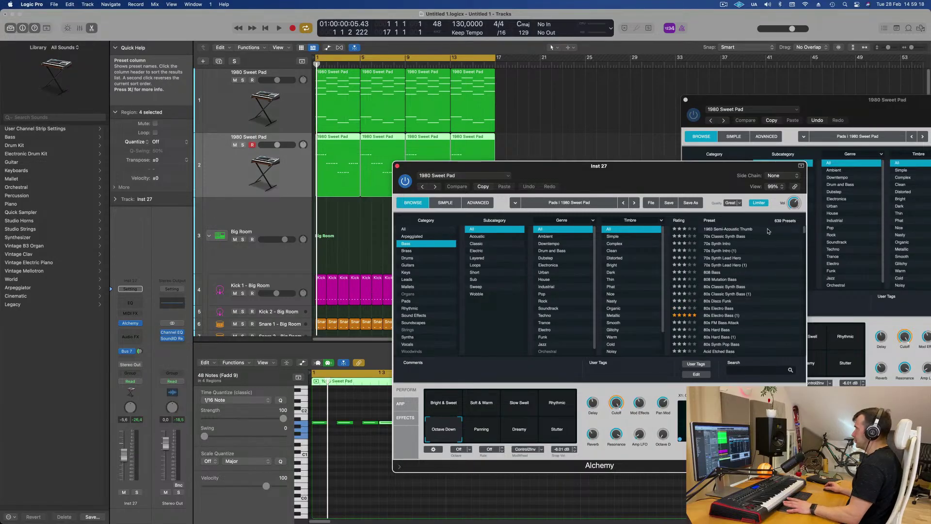
{"action": "left_click", "coordinate": [734, 229]}
{"action": "key", "text": "space"}
{"action": "key", "text": "space"}
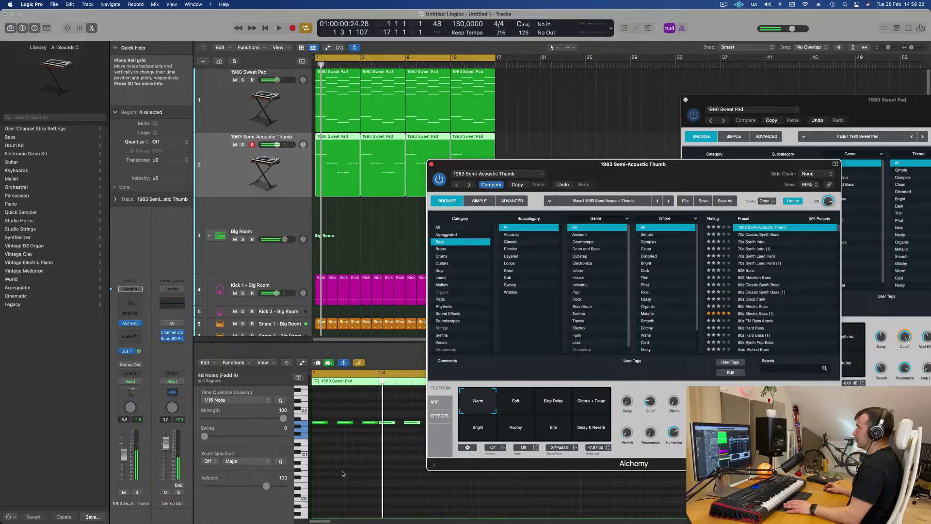
{"action": "key", "text": "space"}
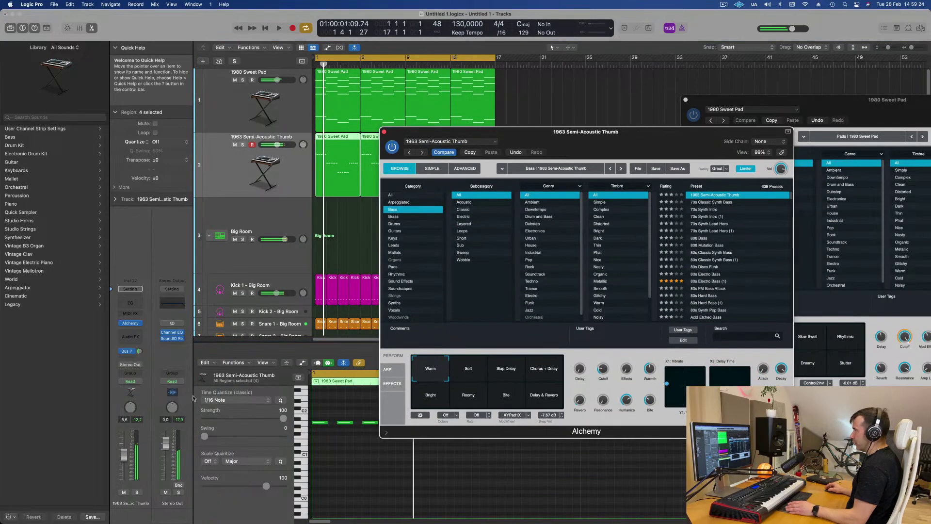
Step: Load the 70s Classic Synth Bass preset on the second track and audition it from the song's start
{"action": "left_click", "coordinate": [747, 202]}
{"action": "left_click_drag", "start_coordinate": [685, 151], "coordinate": [736, 113]}
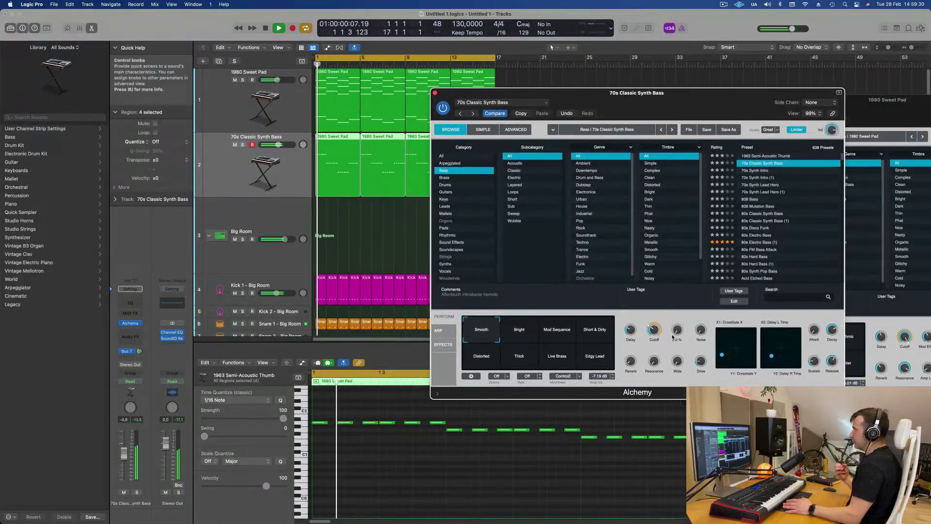
{"action": "key", "text": "Return"}
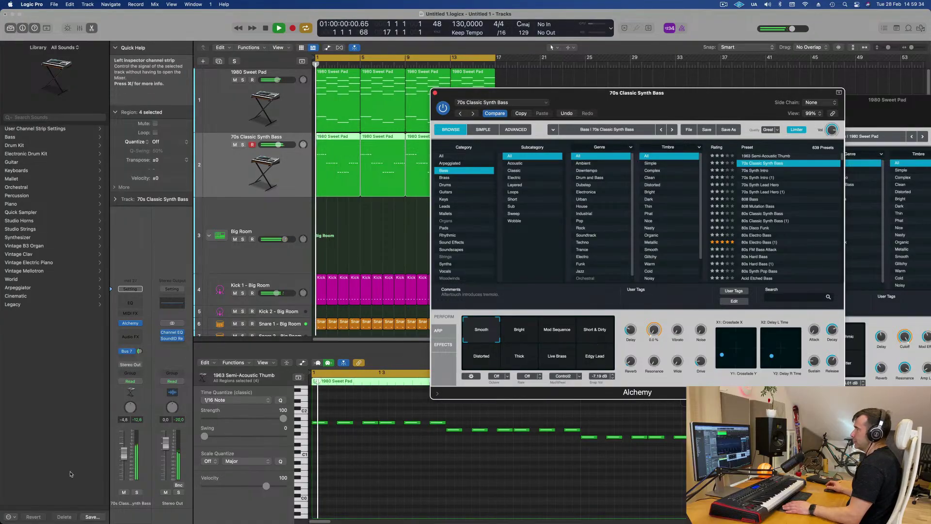
{"action": "key", "text": "space"}
Step: Try transposing all the bass notes up one octave and play the song from the start to compare
{"action": "key", "text": "super+a"}
{"action": "key", "text": "alt+shift+Up"}
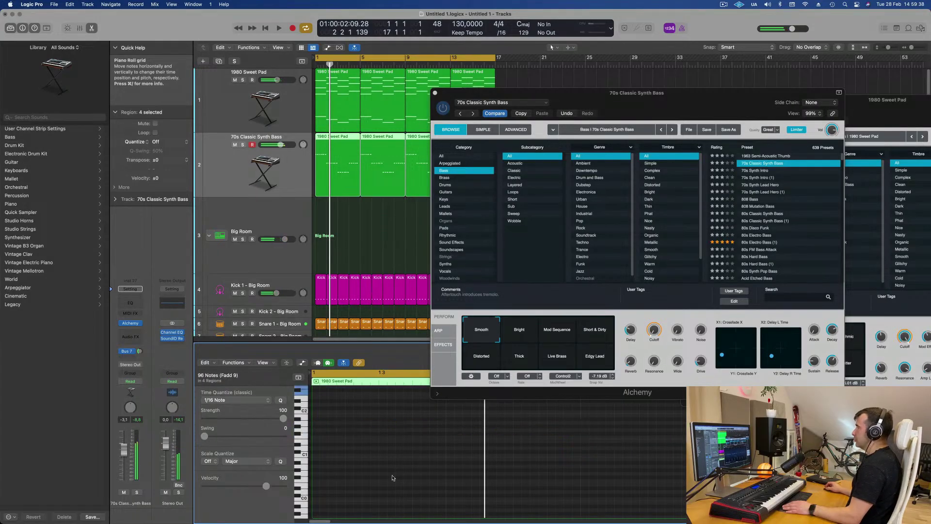
{"action": "left_click_drag", "start_coordinate": [681, 102], "coordinate": [730, 129]}
{"action": "left_click_drag", "start_coordinate": [726, 134], "coordinate": [778, 149]}
{"action": "scroll", "coordinate": [412, 234], "scroll_direction": "down", "scroll_amount": 2}
{"action": "key", "text": "space"}
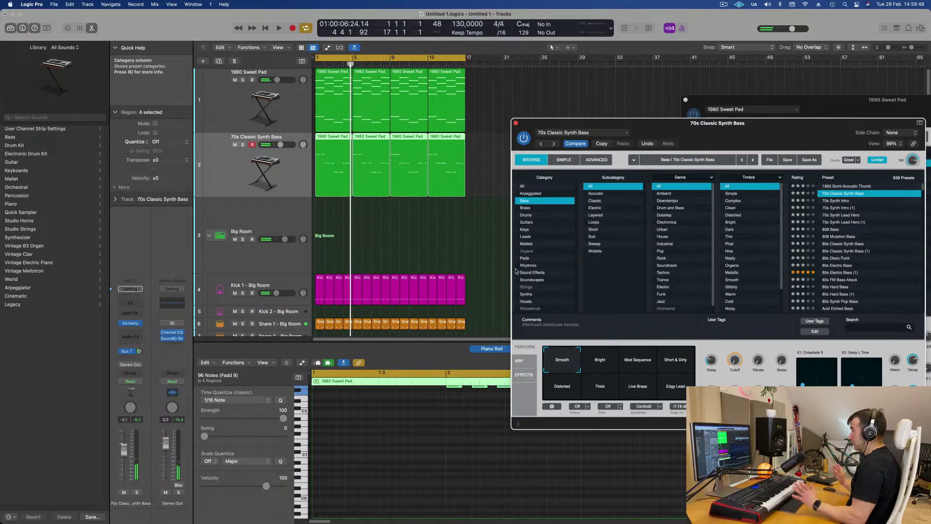
{"action": "key", "text": "Return"}
{"action": "key", "text": "space"}
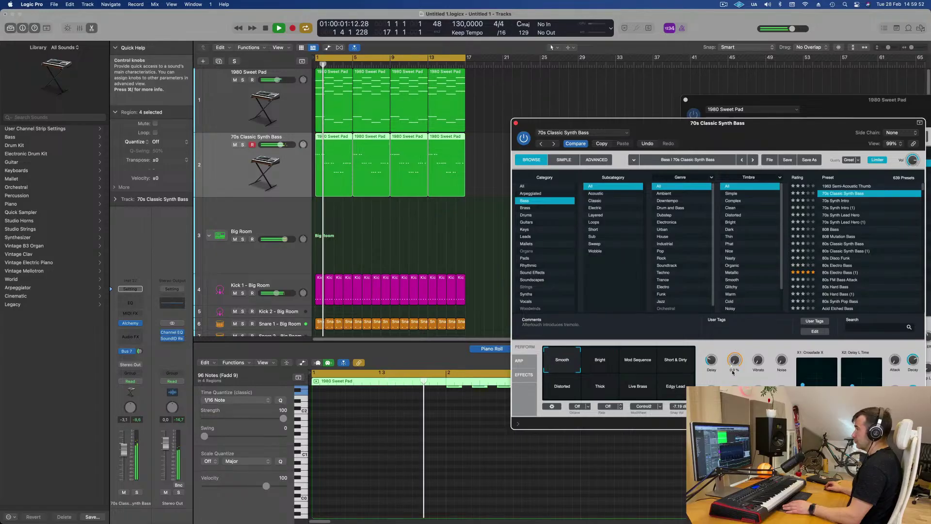
{"action": "key", "text": "space"}
Step: Transpose all notes in the four bass regions back down one octave and play them
{"action": "left_click_drag", "start_coordinate": [475, 156], "coordinate": [350, 179]}
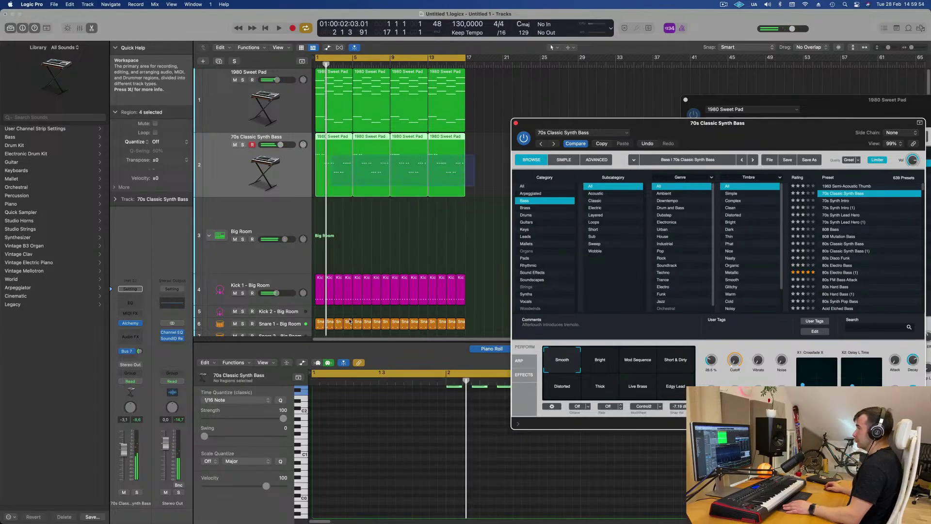
{"action": "left_click_drag", "start_coordinate": [334, 255], "coordinate": [337, 262]}
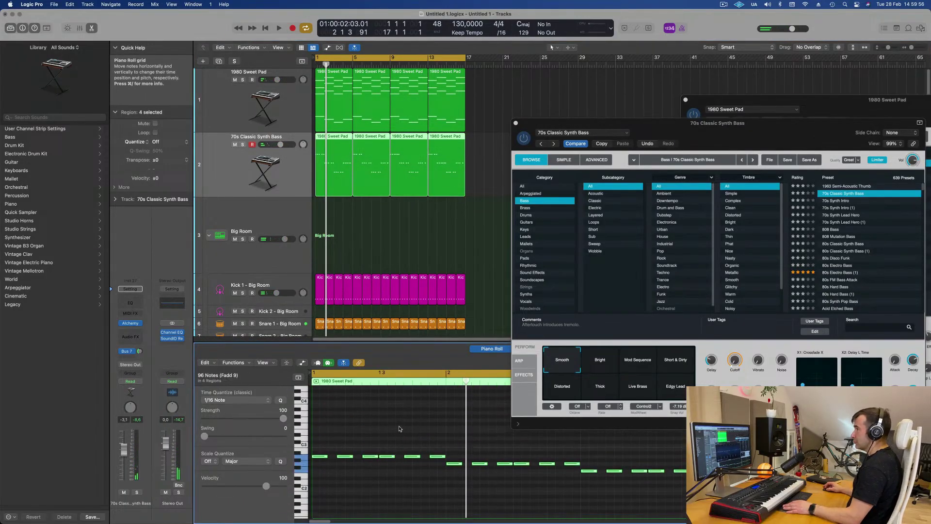
{"action": "scroll", "coordinate": [400, 426], "scroll_direction": "up", "scroll_amount": 3}
{"action": "key", "text": "space"}
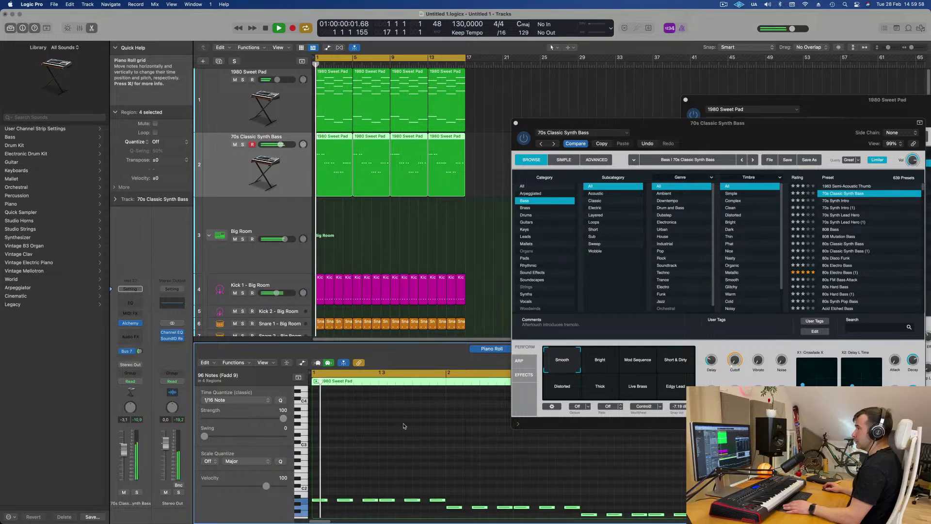
Step: Insert a Channel EQ on the bass track and arrange the plug-in windows to view its spectrum during playback
{"action": "left_click_drag", "start_coordinate": [741, 130], "coordinate": [674, 127]}
{"action": "key", "text": "space"}
{"action": "key", "text": "space"}
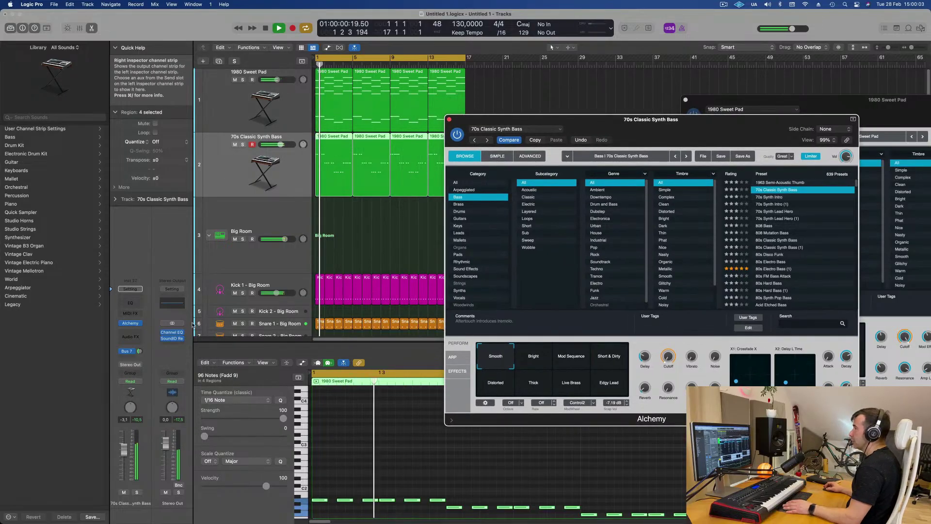
{"action": "left_click", "coordinate": [130, 302]}
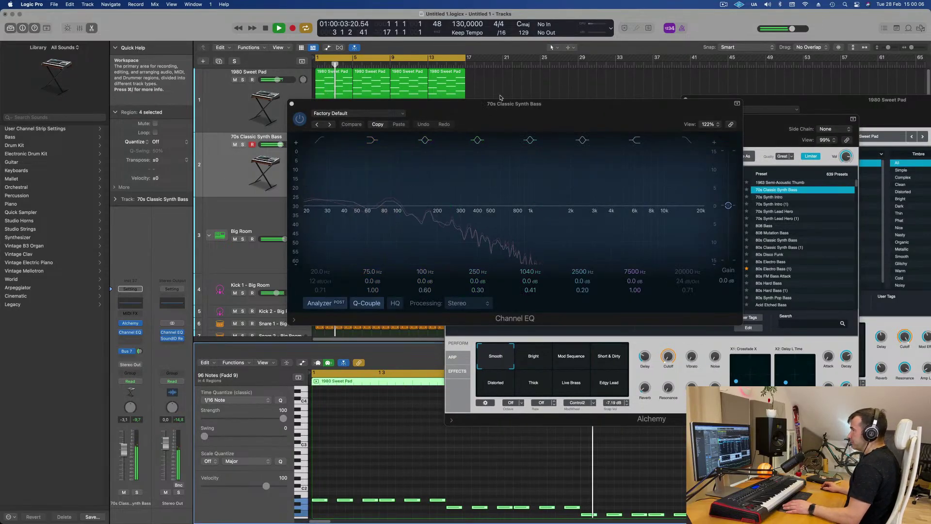
{"action": "left_click_drag", "start_coordinate": [496, 113], "coordinate": [611, 240]}
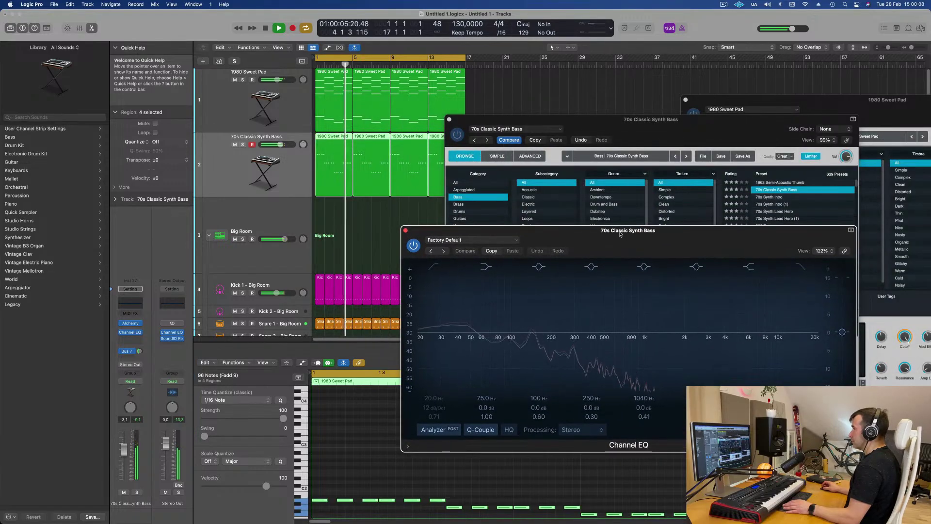
{"action": "left_click_drag", "start_coordinate": [652, 125], "coordinate": [841, 118]}
{"action": "left_click_drag", "start_coordinate": [550, 237], "coordinate": [657, 186]}
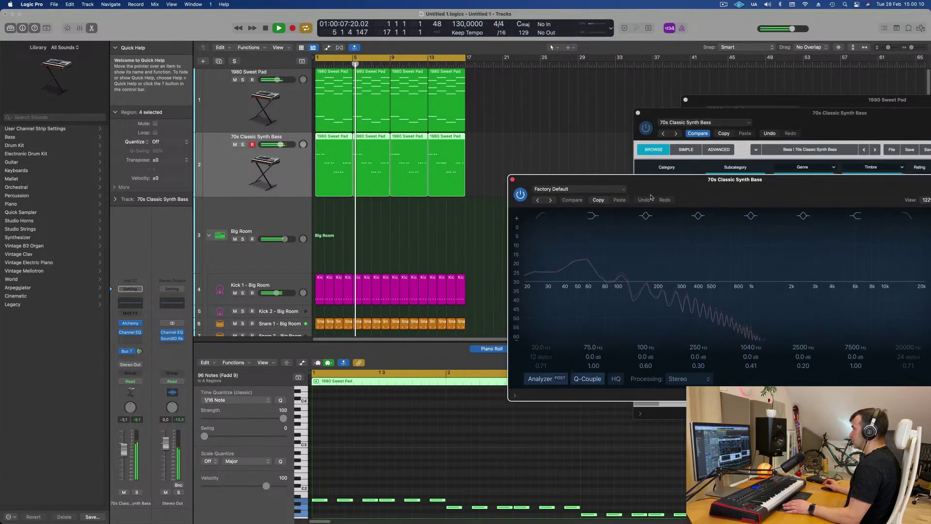
Step: Copy all the bass notes one octave higher, keeping the original low notes
{"action": "left_click", "coordinate": [457, 467]}
{"action": "key", "text": "space"}
{"action": "key", "text": "super+a"}
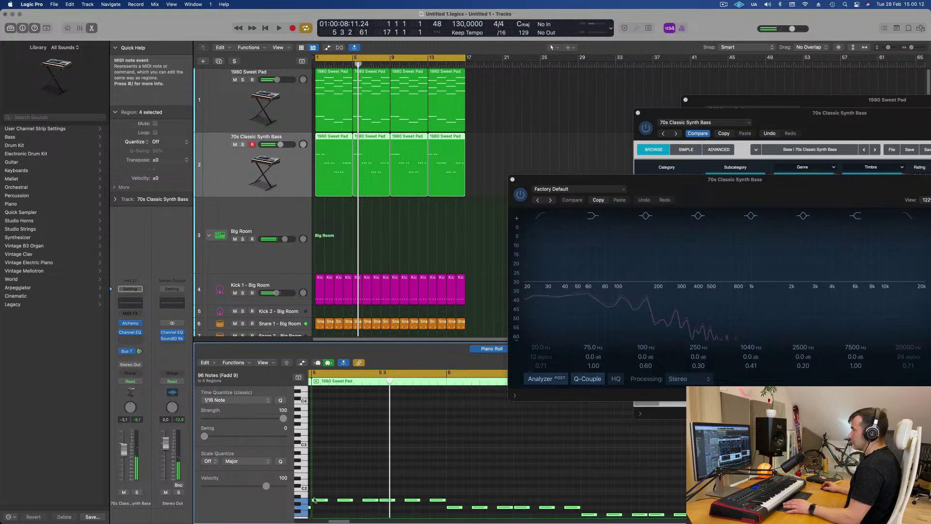
{"action": "left_click_drag", "start_coordinate": [318, 502], "coordinate": [318, 457]}
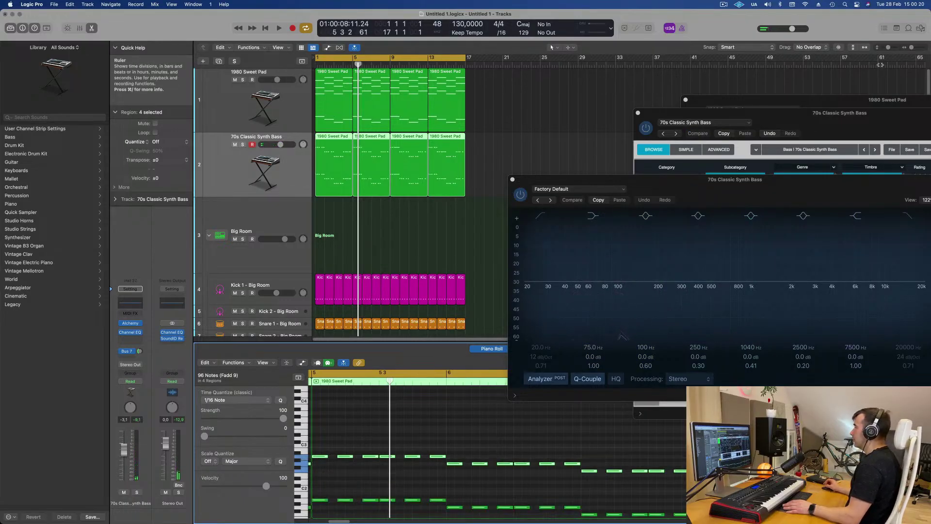
Step: Play the doubled bass with its EQ spectrum in view, close the EQ and solo the bass track
{"action": "key", "text": "space"}
{"action": "left_click_drag", "start_coordinate": [763, 187], "coordinate": [513, 191]}
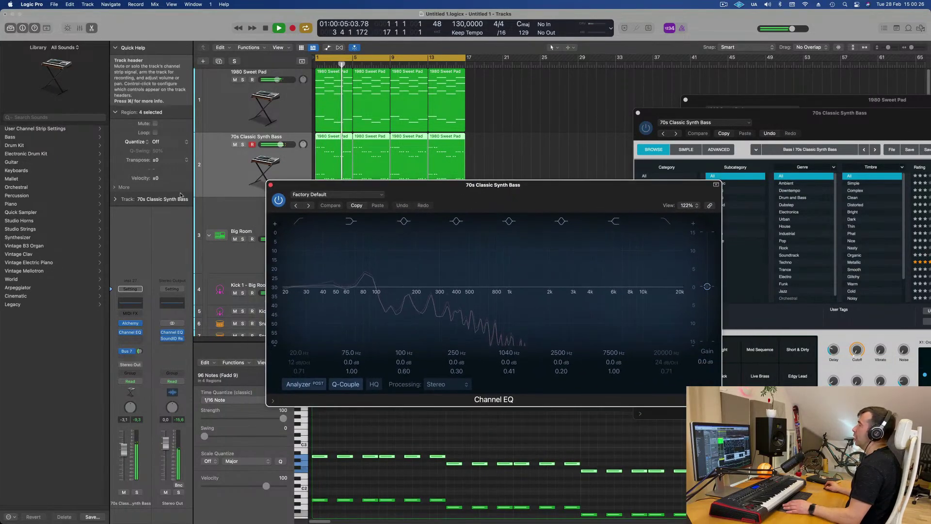
{"action": "left_click", "coordinate": [270, 185]}
{"action": "left_click", "coordinate": [243, 144]}
Step: Show the advanced view of the bass track's Alchemy synth and set its number of voices to 10
{"action": "left_click_drag", "start_coordinate": [869, 119], "coordinate": [578, 128]}
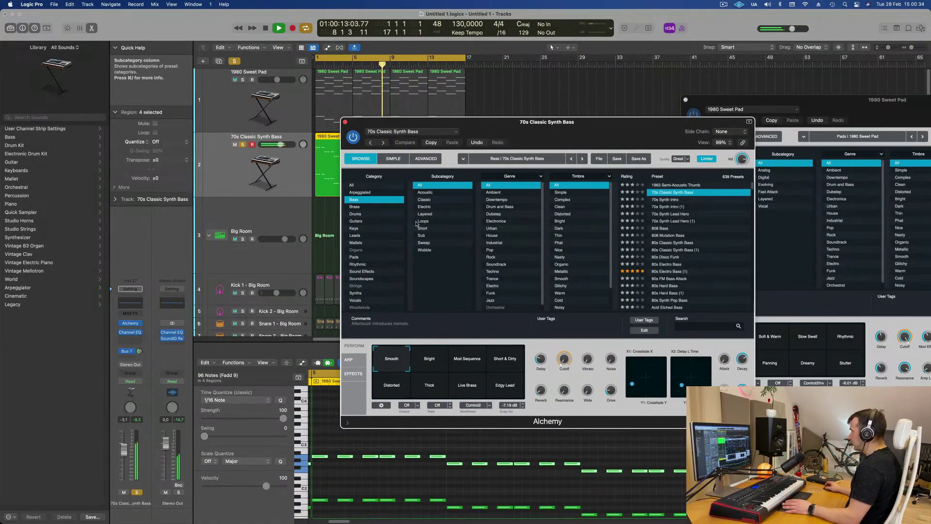
{"action": "left_click_drag", "start_coordinate": [542, 127], "coordinate": [525, 125]}
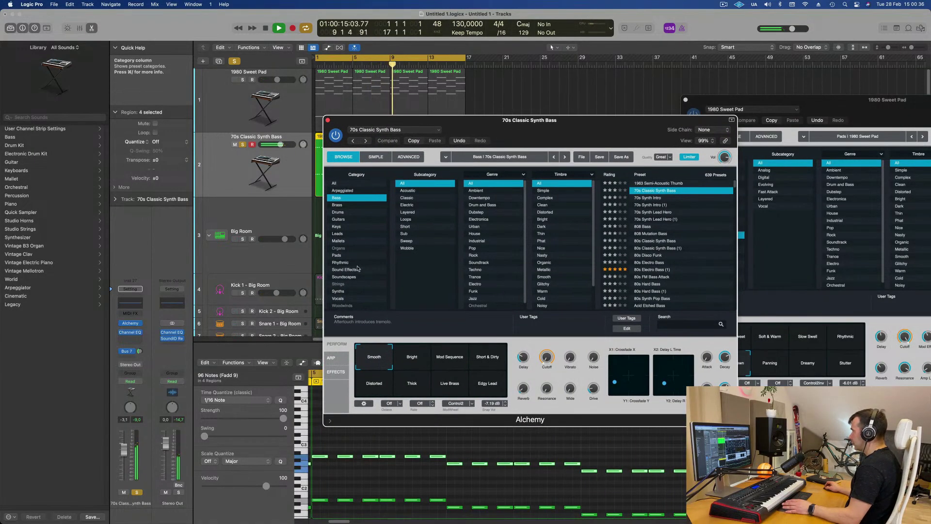
{"action": "left_click", "coordinate": [376, 156]}
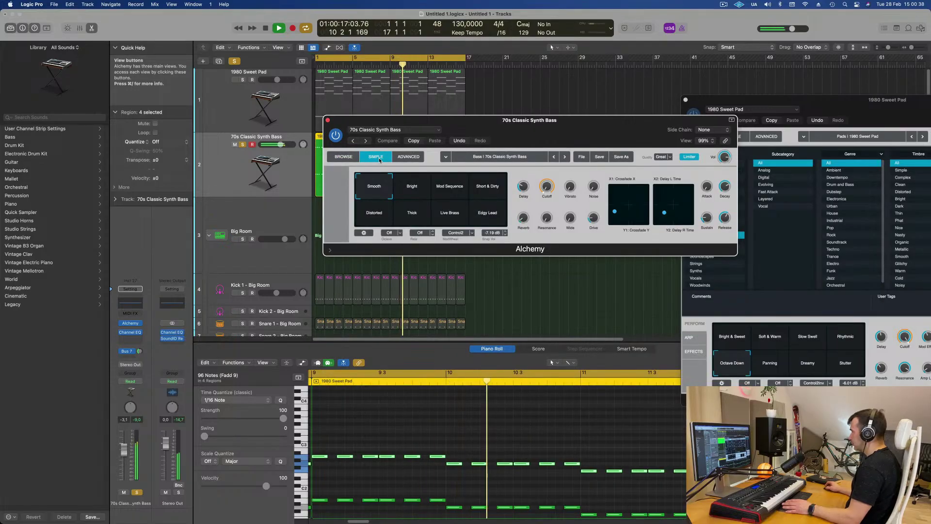
{"action": "left_click", "coordinate": [405, 158]}
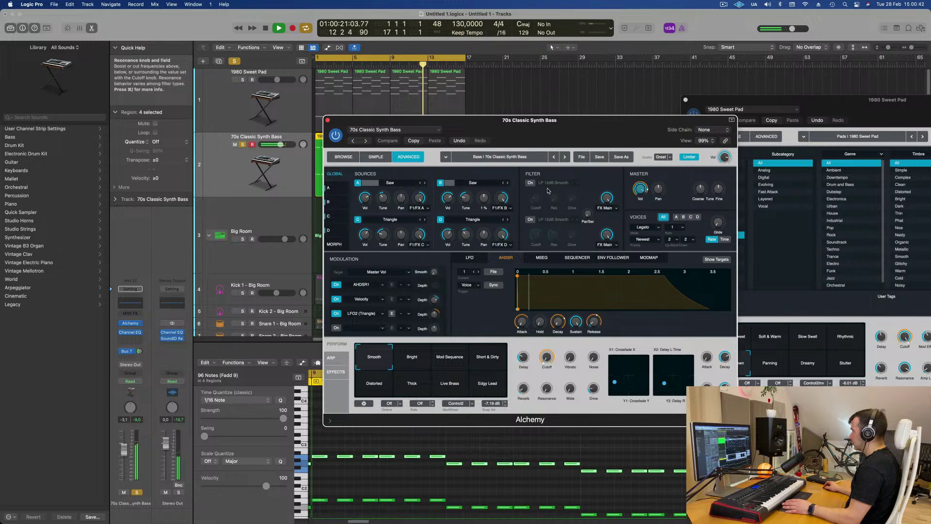
{"action": "left_click_drag", "start_coordinate": [558, 139], "coordinate": [573, 107]}
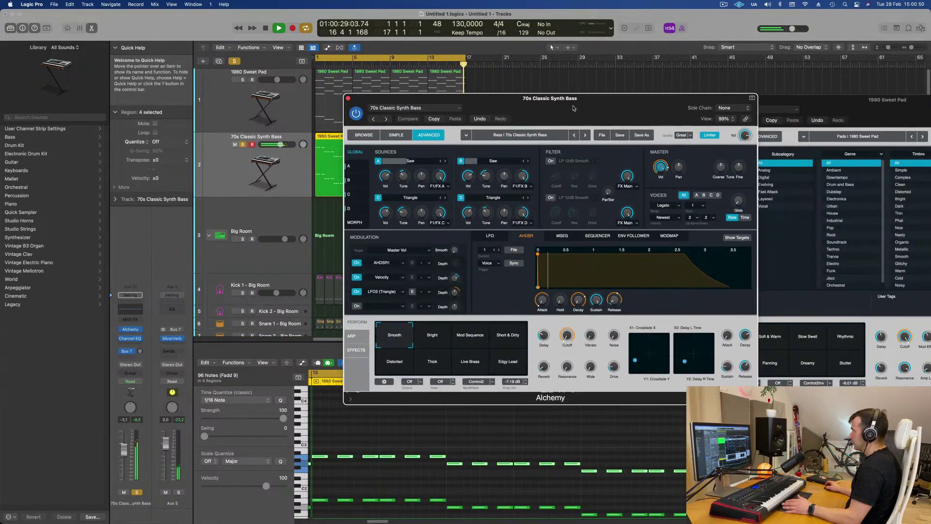
{"action": "left_click", "coordinate": [702, 205]}
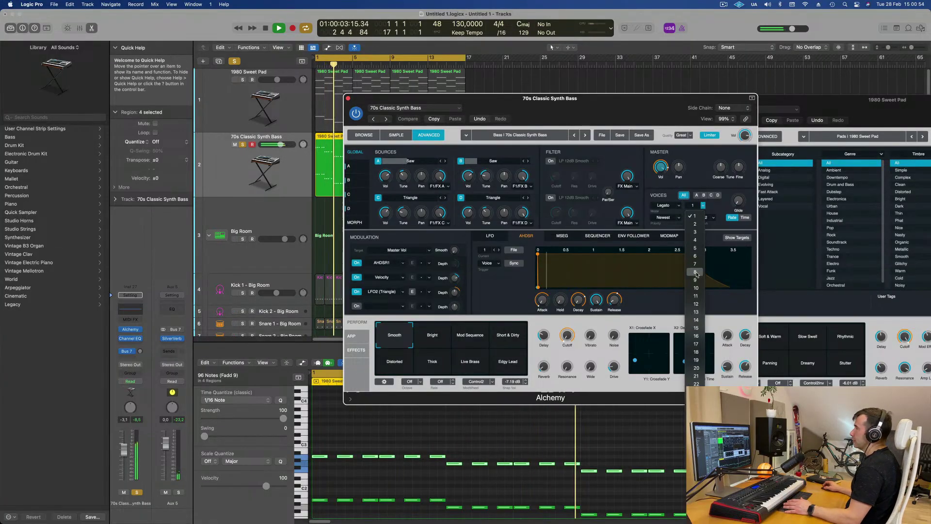
{"action": "left_click", "coordinate": [695, 288]}
{"action": "left_click_drag", "start_coordinate": [633, 110], "coordinate": [617, 152]}
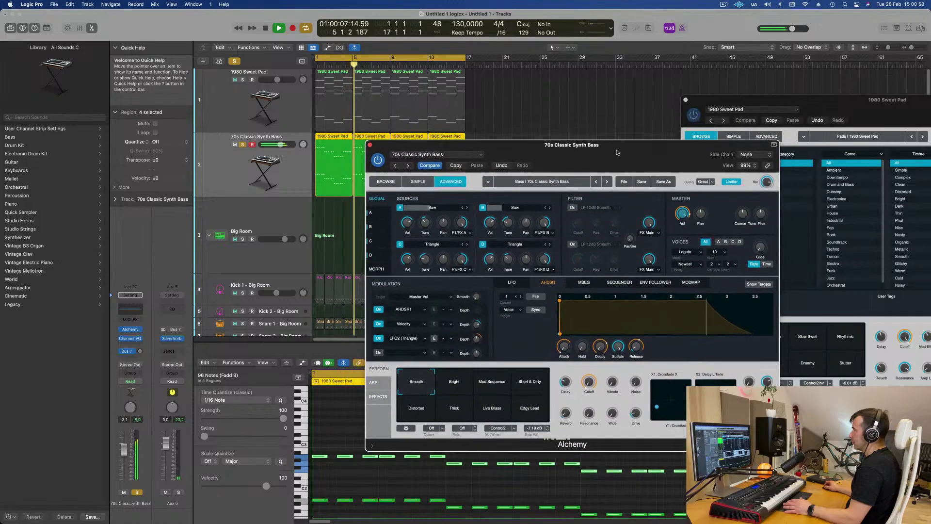
Step: Set the bass synth's number of voices to 2 and its trigger mode to Retrigger after trying Always
{"action": "left_click", "coordinate": [721, 251]}
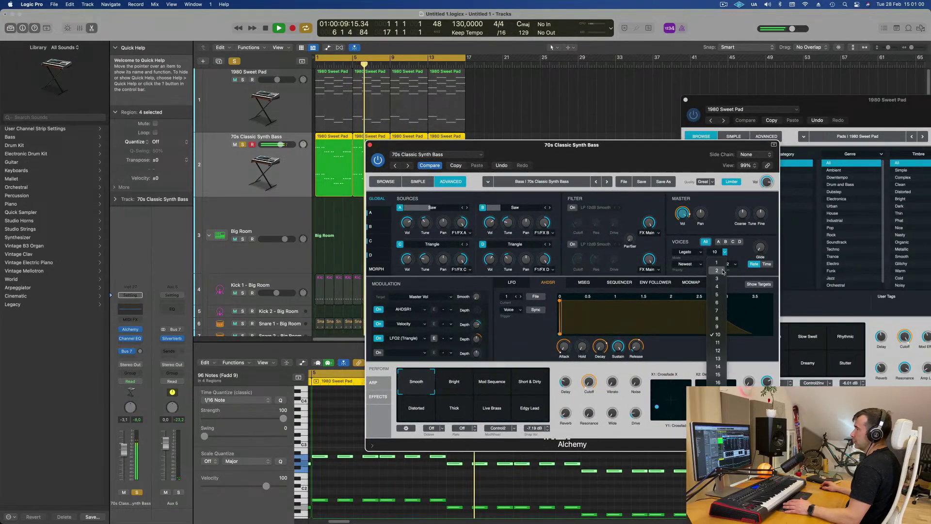
{"action": "left_click", "coordinate": [722, 271]}
{"action": "left_click_drag", "start_coordinate": [633, 145], "coordinate": [698, 121]}
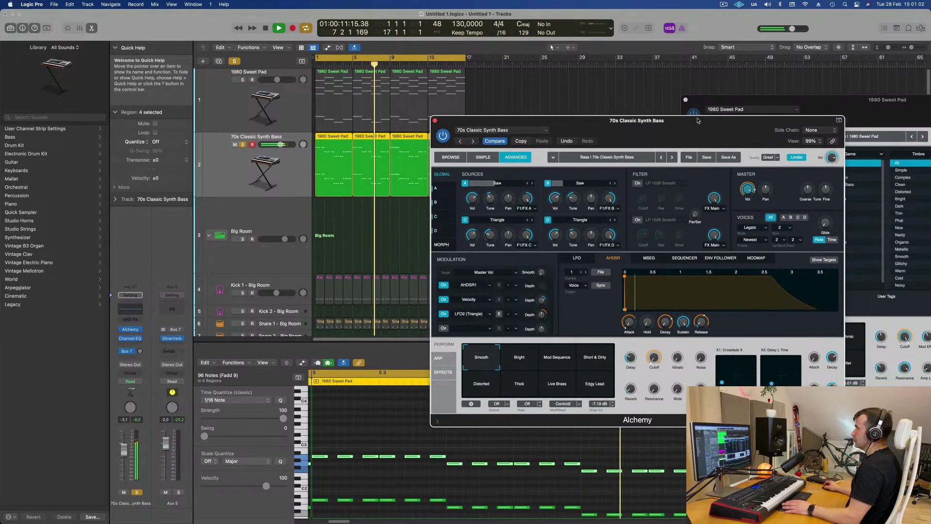
{"action": "left_click", "coordinate": [761, 228]}
{"action": "left_click", "coordinate": [753, 238]}
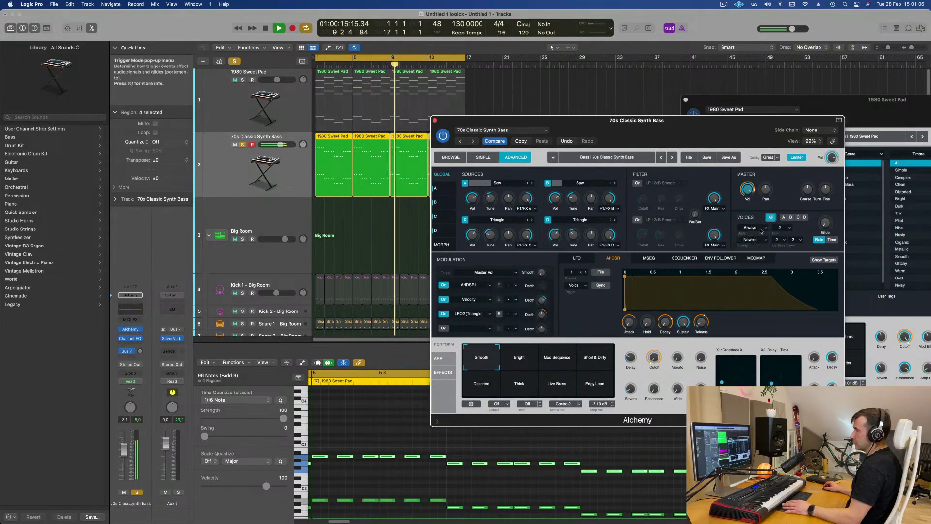
{"action": "left_click", "coordinate": [752, 227]}
{"action": "left_click", "coordinate": [756, 246]}
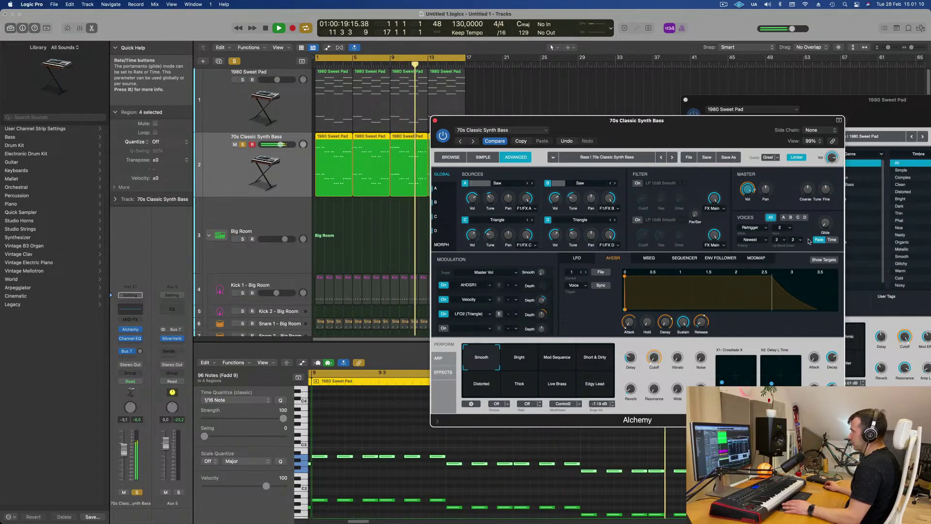
Step: Raise the bass synth's glide to 54.5 % and keep its number of voices at 2 after trying 1
{"action": "left_click_drag", "start_coordinate": [825, 222], "coordinate": [830, 212]}
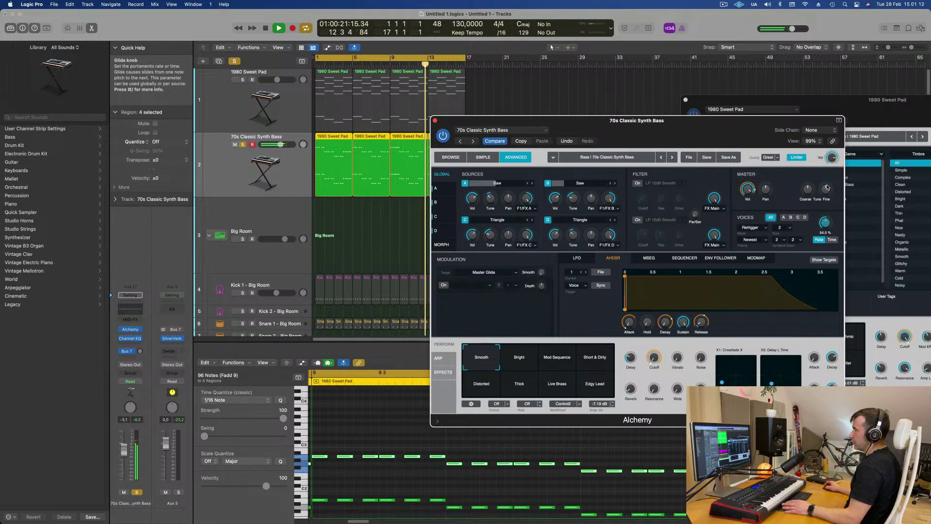
{"action": "left_click", "coordinate": [789, 228]}
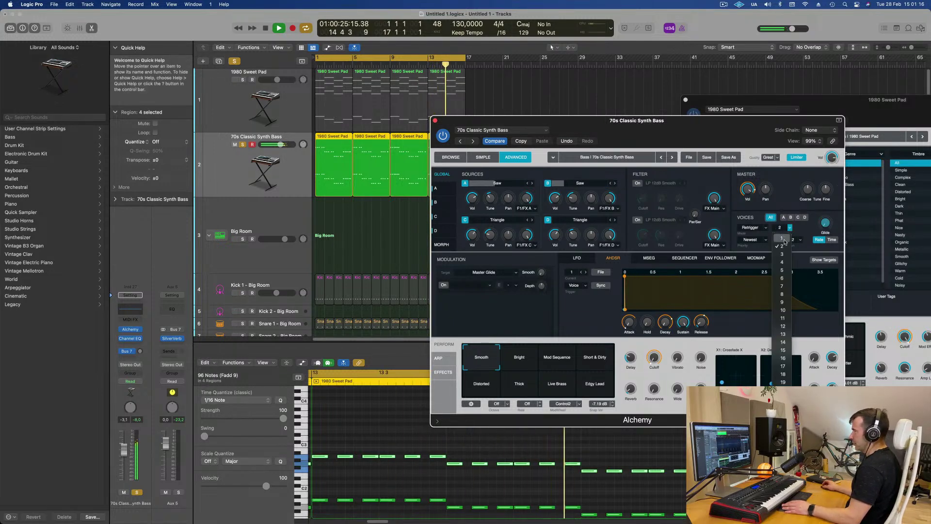
{"action": "left_click", "coordinate": [784, 239]}
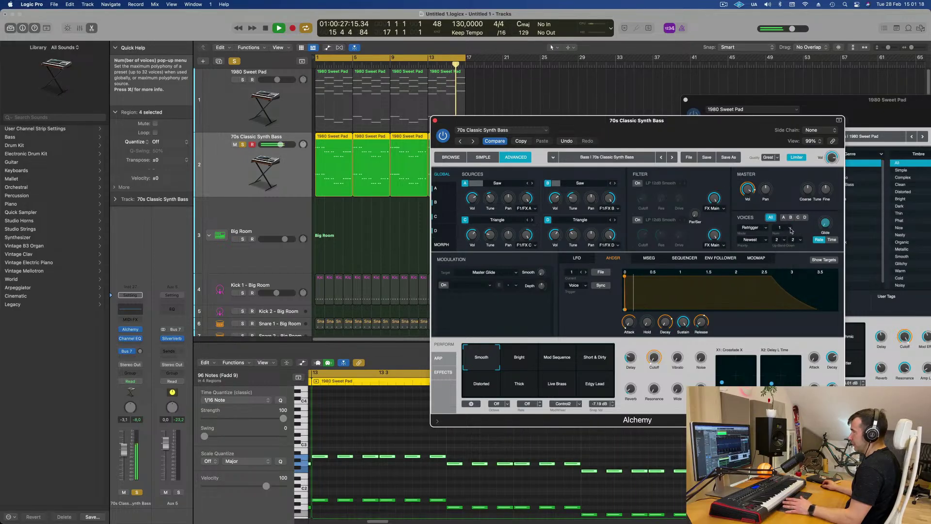
{"action": "left_click", "coordinate": [789, 229]}
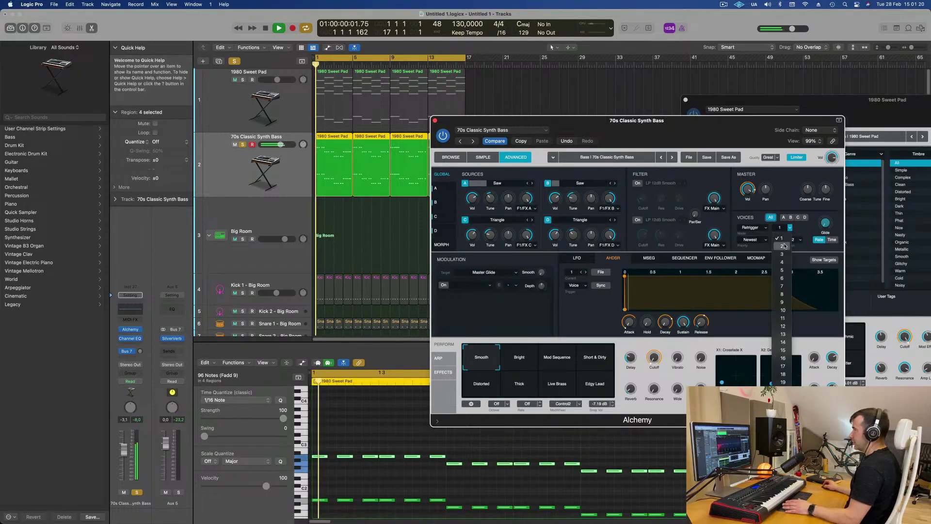
{"action": "left_click", "coordinate": [786, 245]}
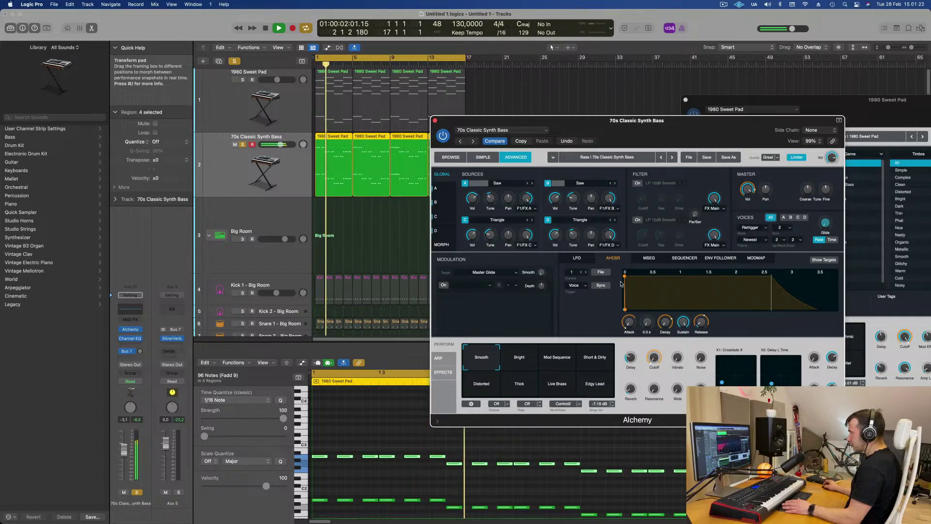
Step: Show the bass synth's preset browser, unsolo the bass track and play the full loop from the start
{"action": "left_click_drag", "start_coordinate": [659, 146], "coordinate": [620, 107]}
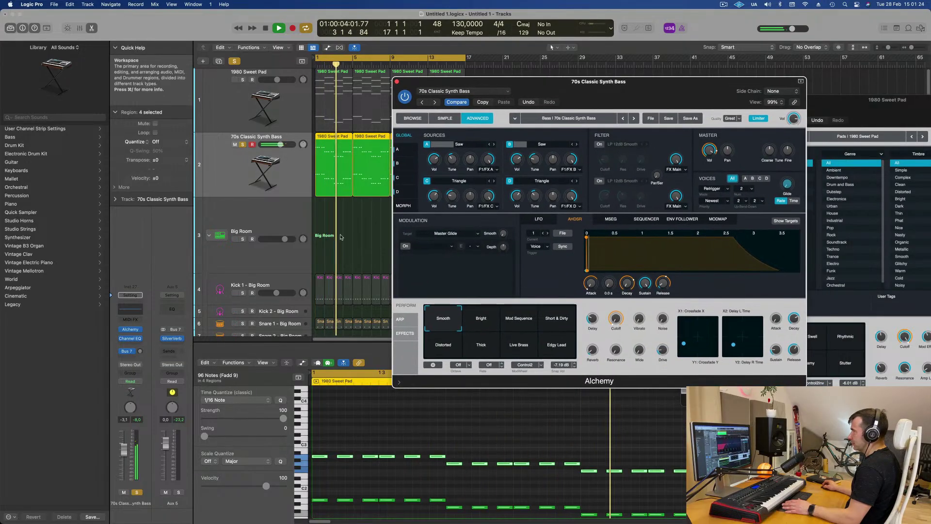
{"action": "left_click", "coordinate": [410, 118]}
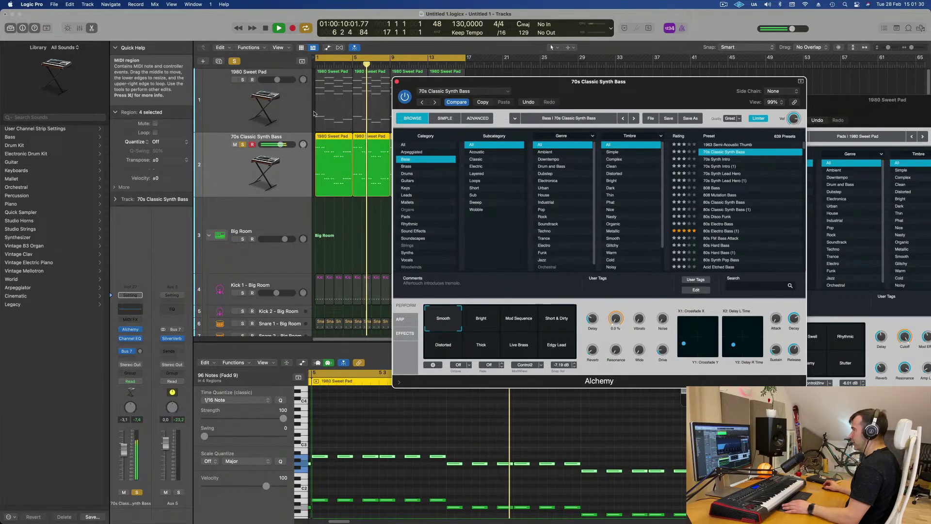
{"action": "left_click", "coordinate": [234, 61]}
{"action": "left_click", "coordinate": [318, 57]}
{"action": "left_click_drag", "start_coordinate": [534, 81], "coordinate": [563, 113]}
{"action": "left_click_drag", "start_coordinate": [631, 113], "coordinate": [693, 135]}
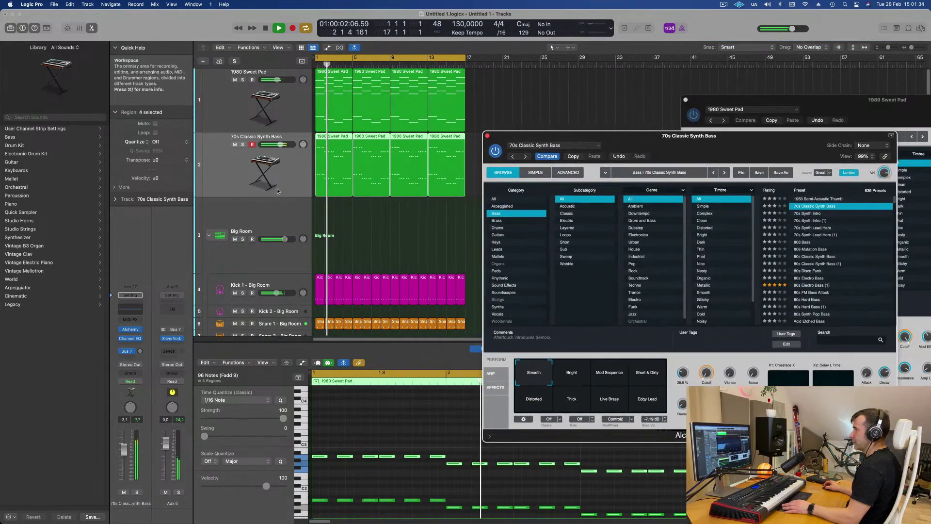
Step: Fine-tune the bass synth's cutoff and lower the bass track's volume to about -6.8 dB
{"action": "left_click_drag", "start_coordinate": [123, 449], "coordinate": [124, 454]}
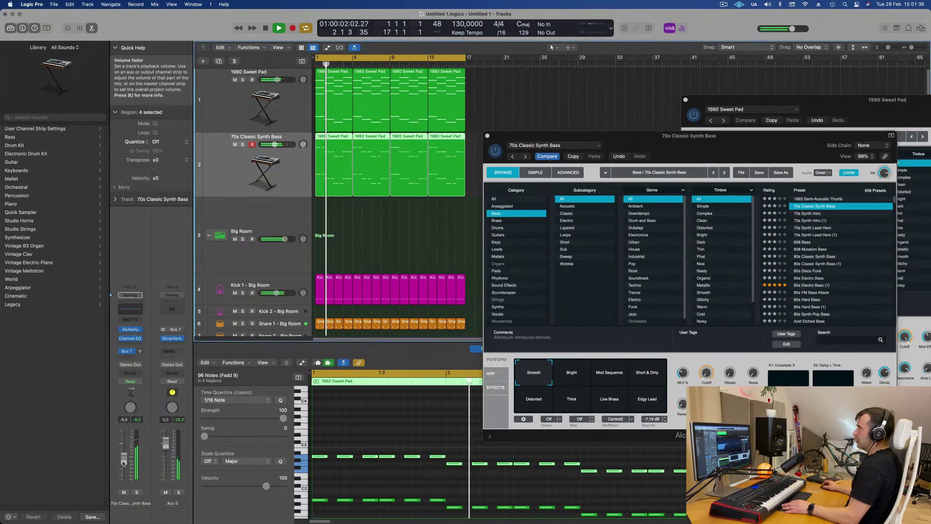
{"action": "left_click", "coordinate": [705, 373]}
{"action": "left_click_drag", "start_coordinate": [706, 372], "coordinate": [706, 375]}
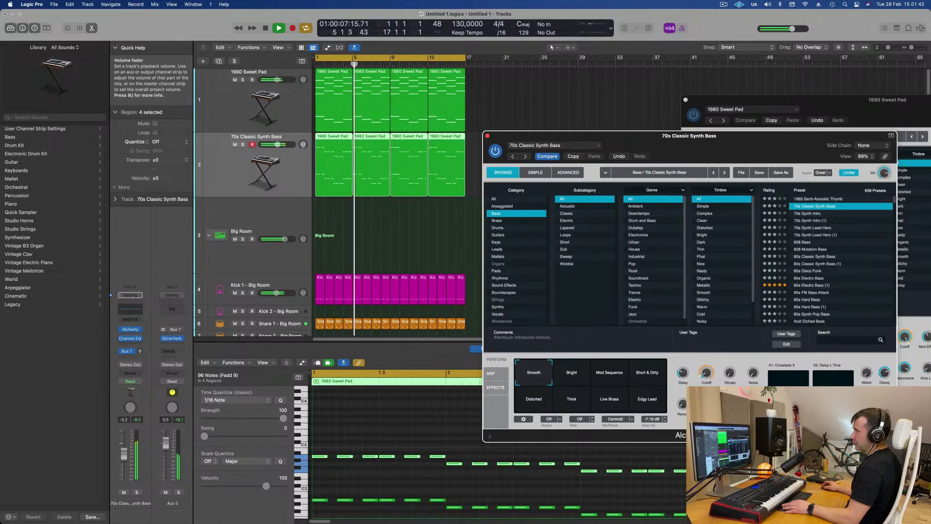
{"action": "left_click_drag", "start_coordinate": [123, 452], "coordinate": [124, 452]}
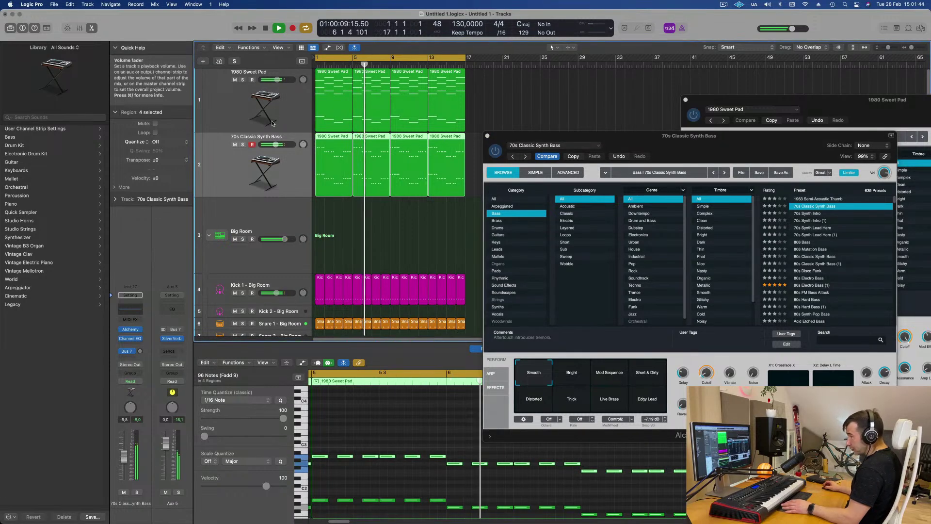
Step: Add a Channel EQ to the 1980 Sweet Pad track with a low cut at about 186 Hz and an 18 dB/Oct slope
{"action": "left_click", "coordinate": [282, 107]}
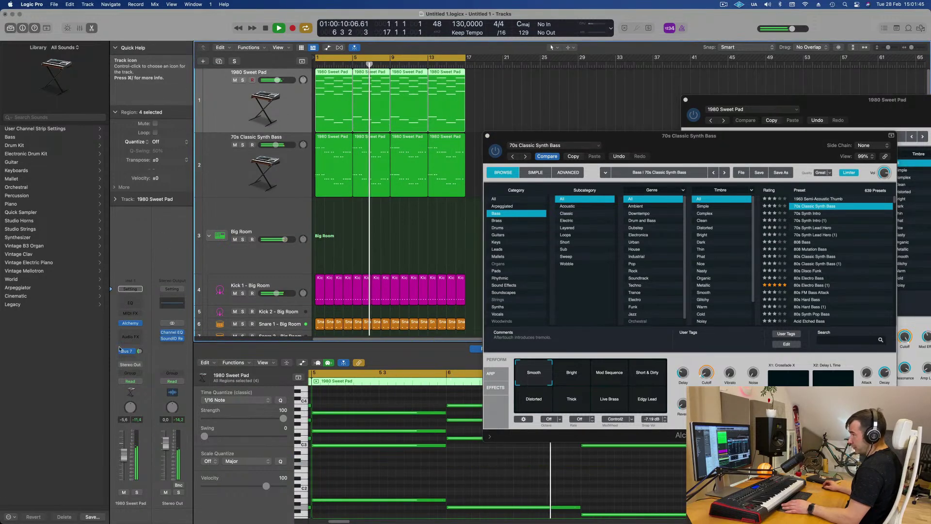
{"action": "left_click", "coordinate": [130, 303]}
{"action": "left_click", "coordinate": [320, 140]}
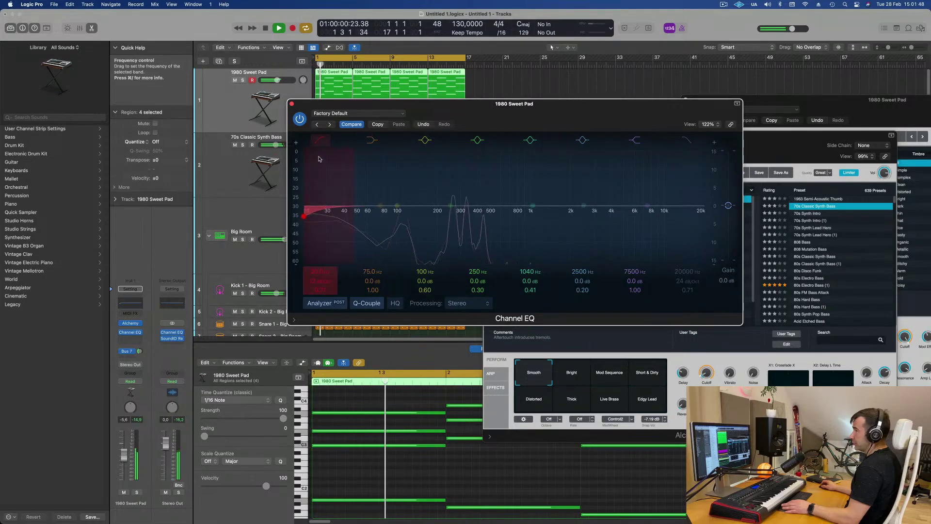
{"action": "key", "text": "Return"}
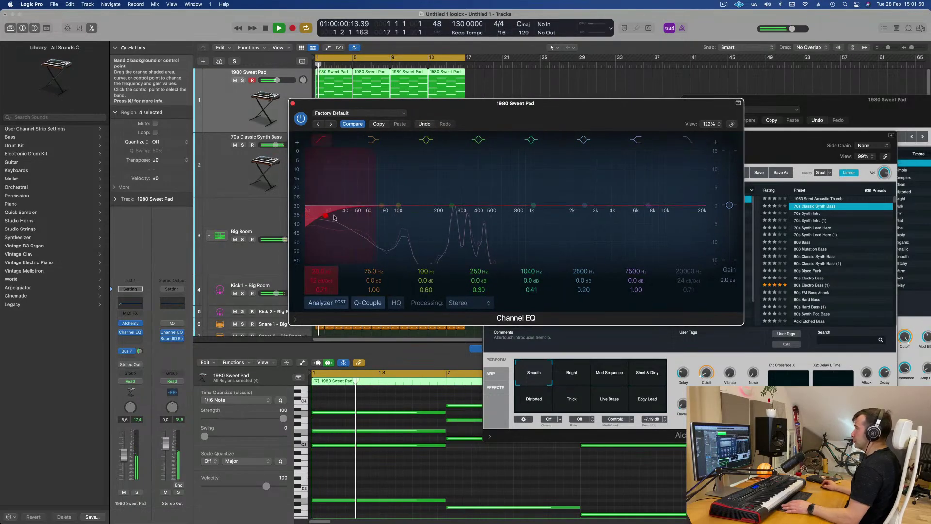
{"action": "left_click_drag", "start_coordinate": [349, 216], "coordinate": [402, 221]}
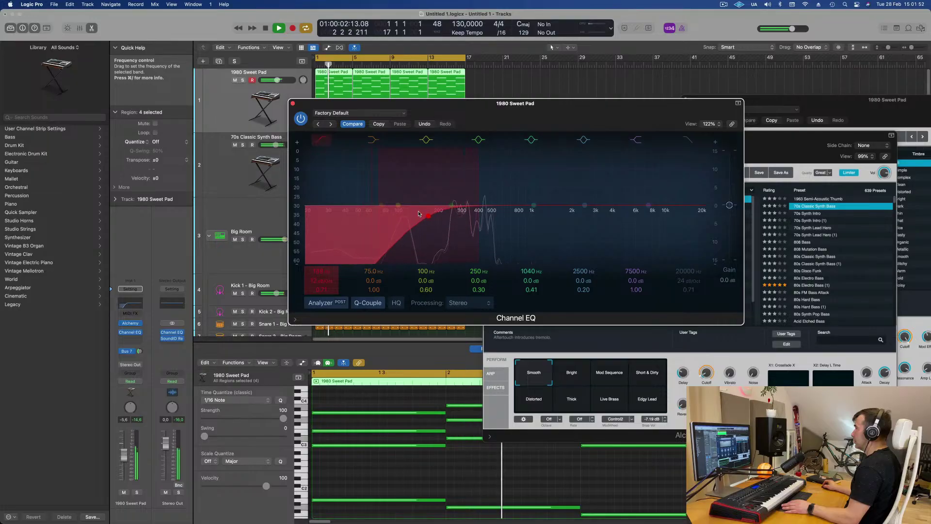
{"action": "left_click_drag", "start_coordinate": [316, 277], "coordinate": [317, 271]}
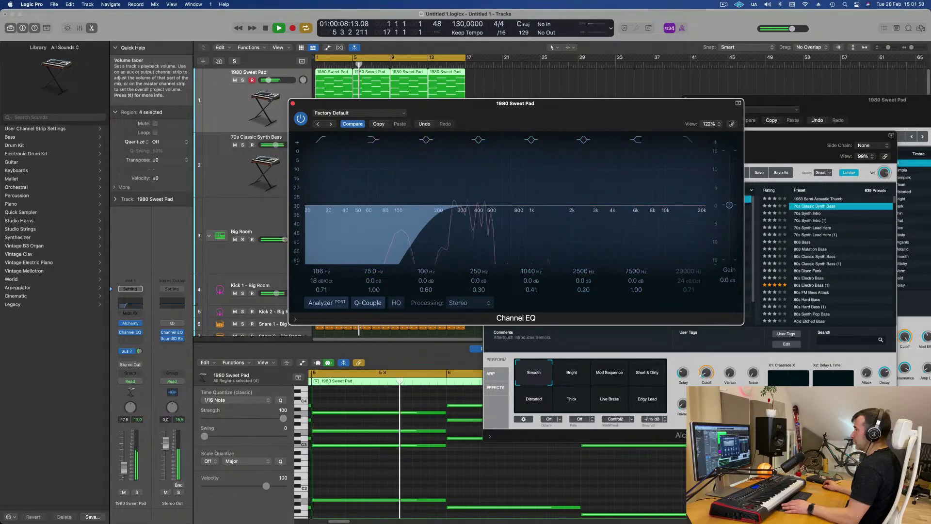
Step: Balance the pad track's volume at about -8 dB, raise its low cut to 214 Hz and close the EQ
{"action": "left_click_drag", "start_coordinate": [124, 475], "coordinate": [125, 470]}
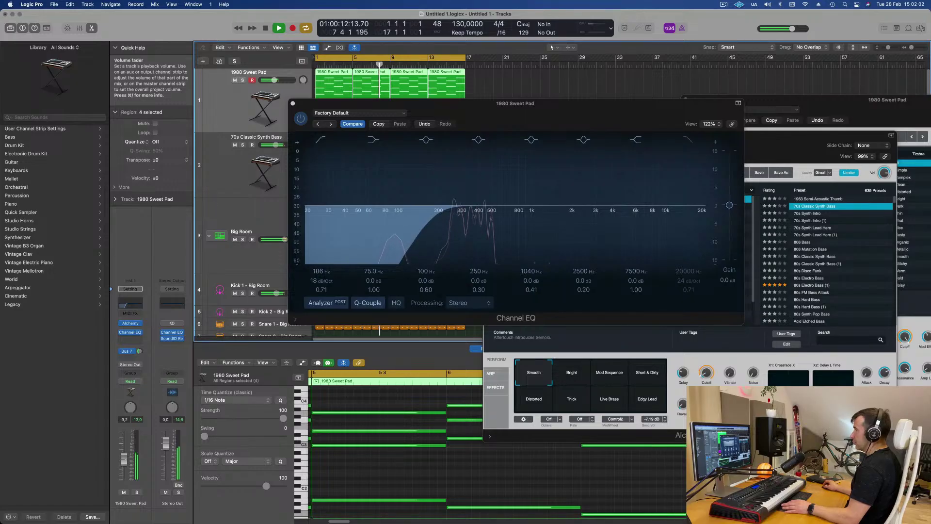
{"action": "left_click_drag", "start_coordinate": [434, 221], "coordinate": [443, 219]}
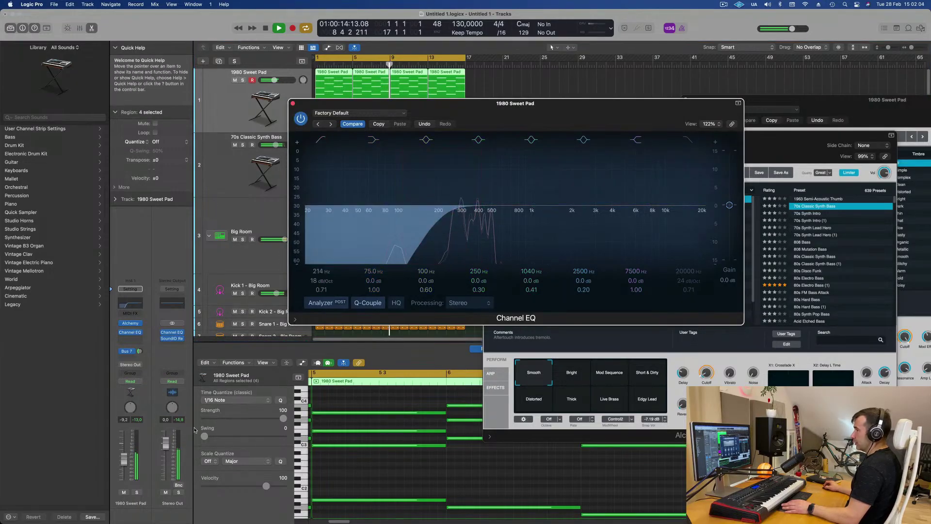
{"action": "left_click", "coordinate": [129, 462]}
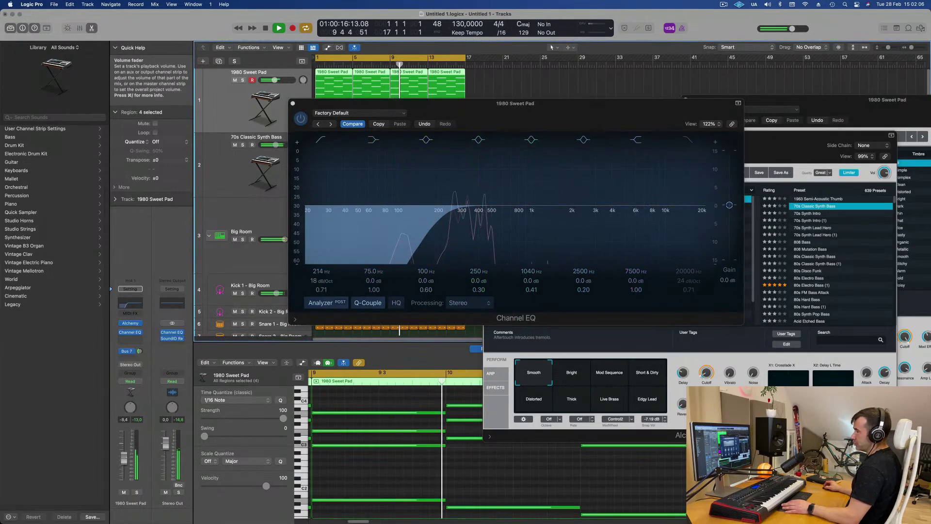
{"action": "left_click_drag", "start_coordinate": [124, 458], "coordinate": [125, 458]}
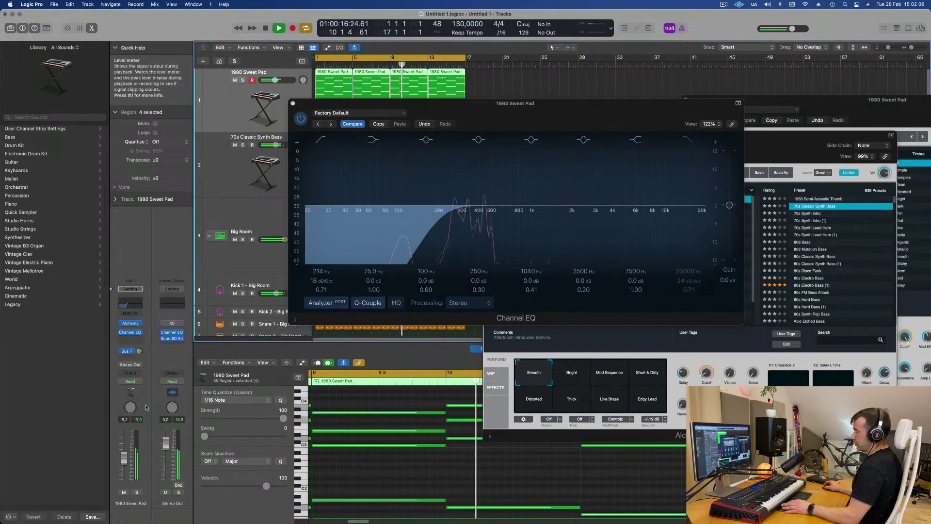
{"action": "left_click", "coordinate": [293, 103]}
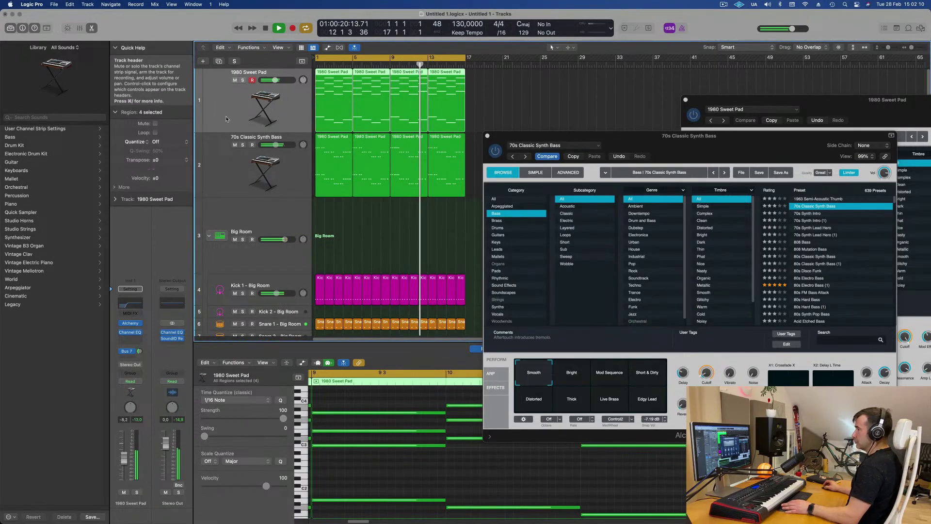
Step: Add a Compressor to the pad track after its EQ, with Bus 1 as side chain and a ratio of 5.0:1
{"action": "left_click", "coordinate": [135, 339]}
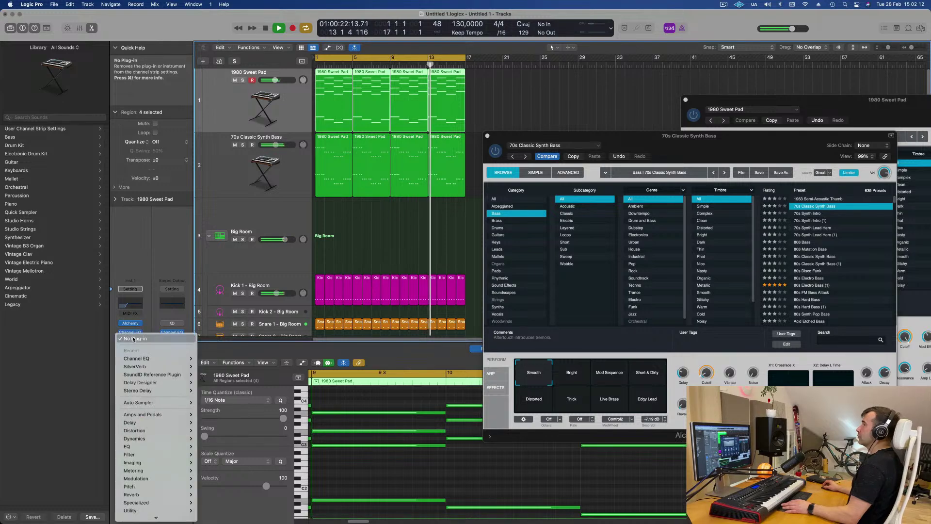
{"action": "mouse_move", "coordinate": [147, 374]}
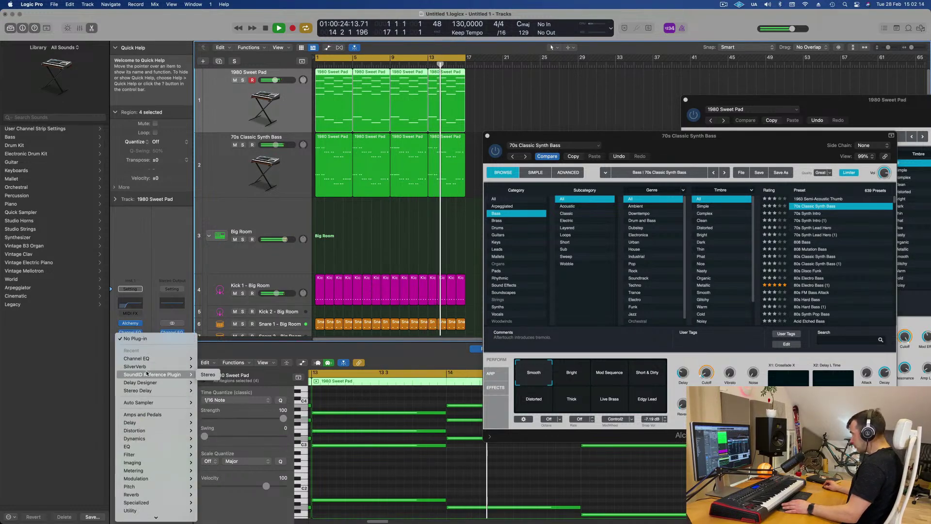
{"action": "mouse_move", "coordinate": [141, 438]}
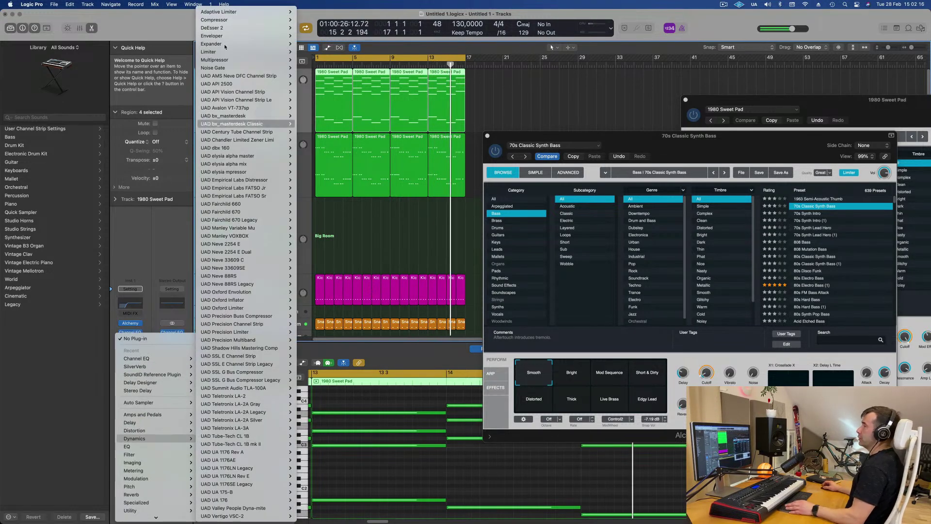
{"action": "mouse_move", "coordinate": [293, 22]}
{"action": "left_click", "coordinate": [373, 52]}
{"action": "key", "text": "Return"}
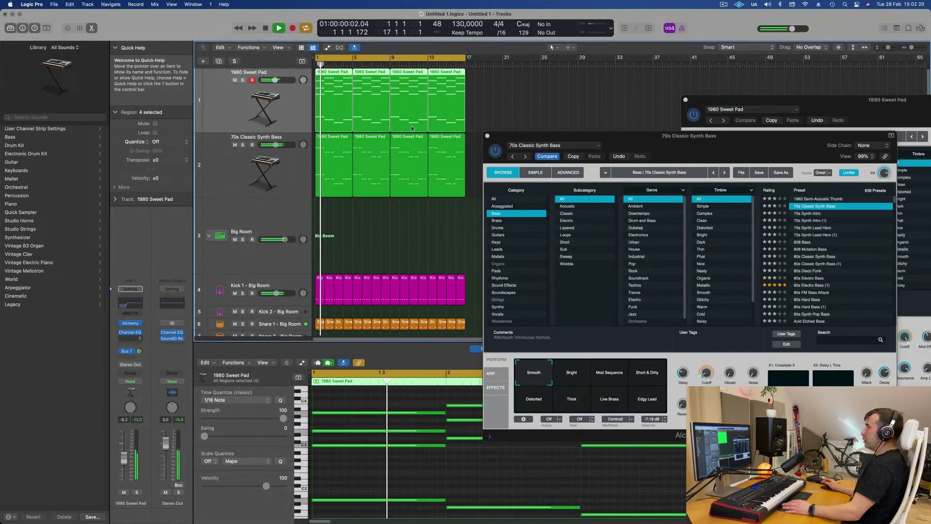
{"action": "left_click", "coordinate": [612, 113]}
{"action": "mouse_move", "coordinate": [619, 136]}
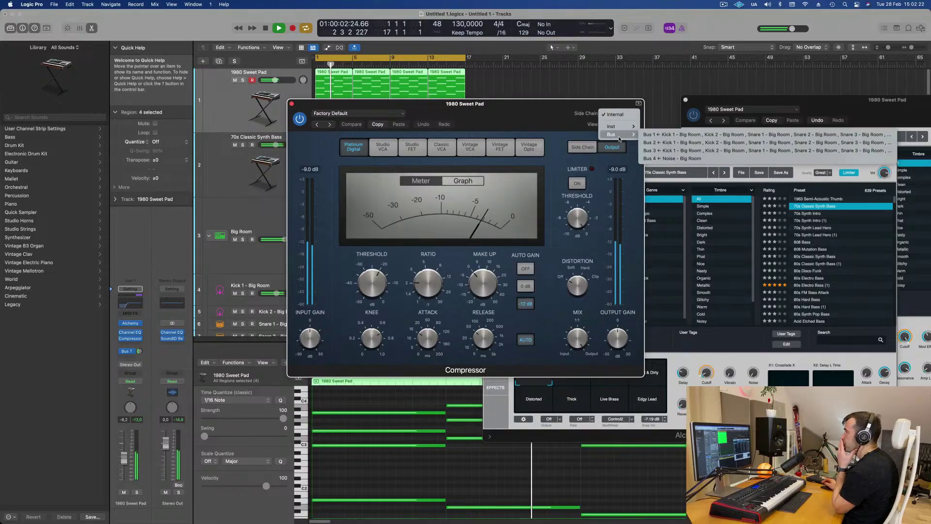
{"action": "left_click", "coordinate": [664, 134]}
{"action": "left_click_drag", "start_coordinate": [530, 108], "coordinate": [591, 106]}
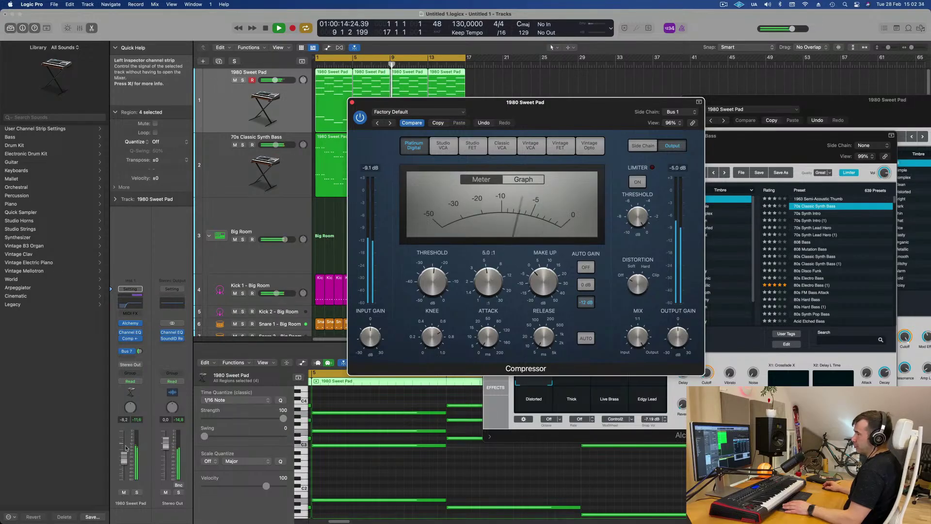
Step: Lower the pad track's volume to about -13 dB, then close the compressor and move the bass synth window aside
{"action": "left_click_drag", "start_coordinate": [125, 458], "coordinate": [124, 465]}
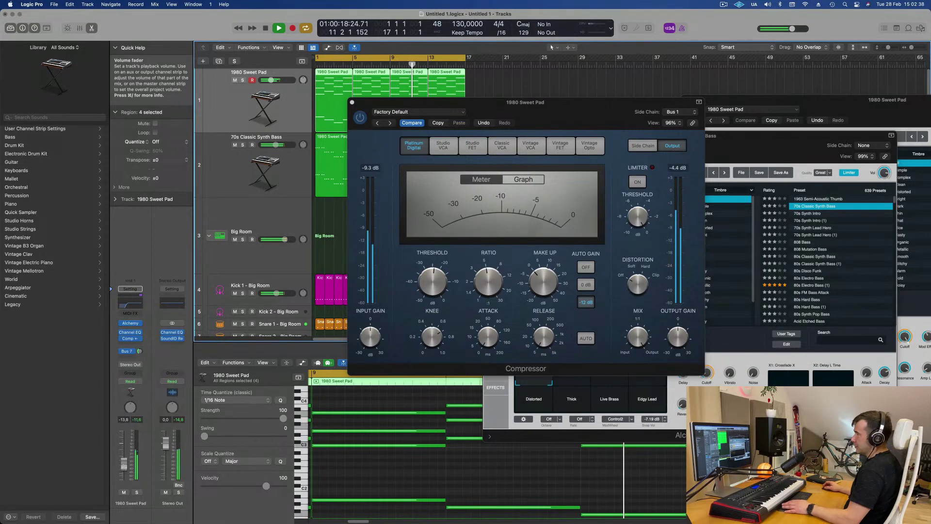
{"action": "left_click", "coordinate": [139, 351]}
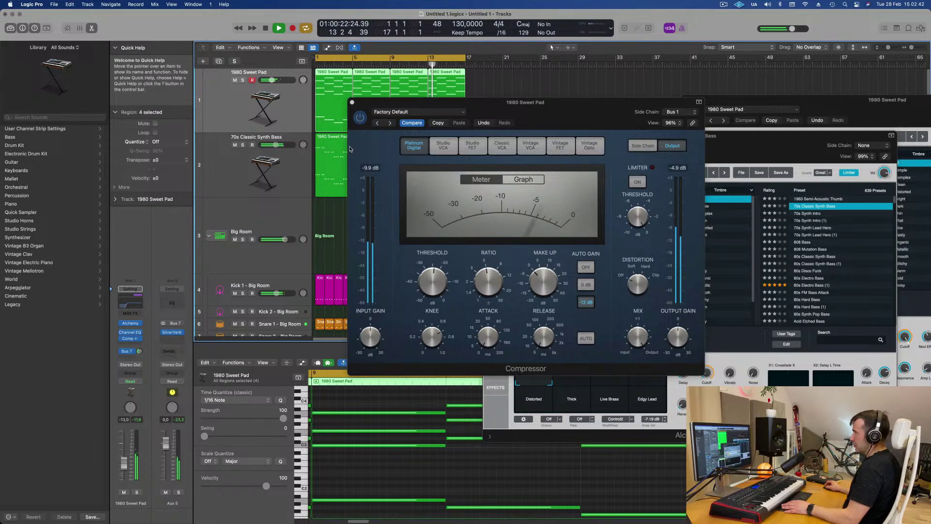
{"action": "left_click", "coordinate": [352, 102]}
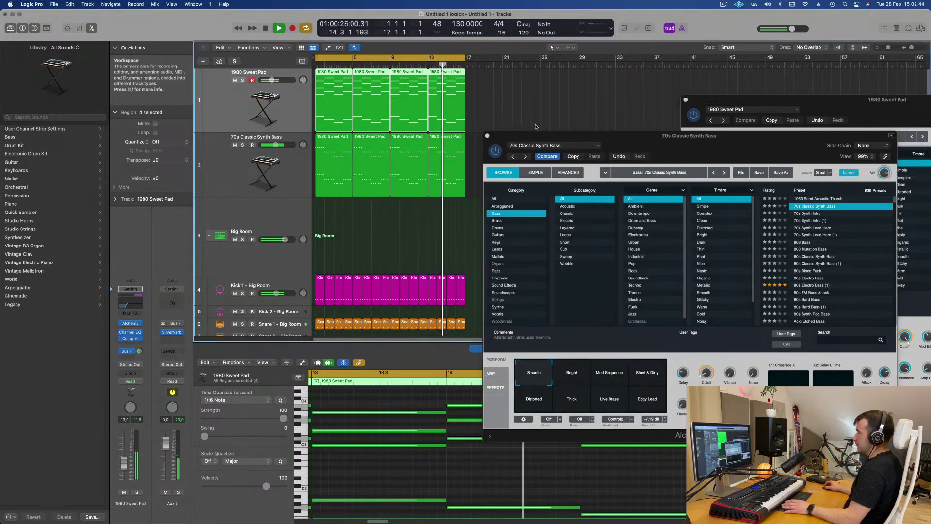
{"action": "left_click_drag", "start_coordinate": [532, 136], "coordinate": [636, 133]}
{"action": "left_click", "coordinate": [396, 239]}
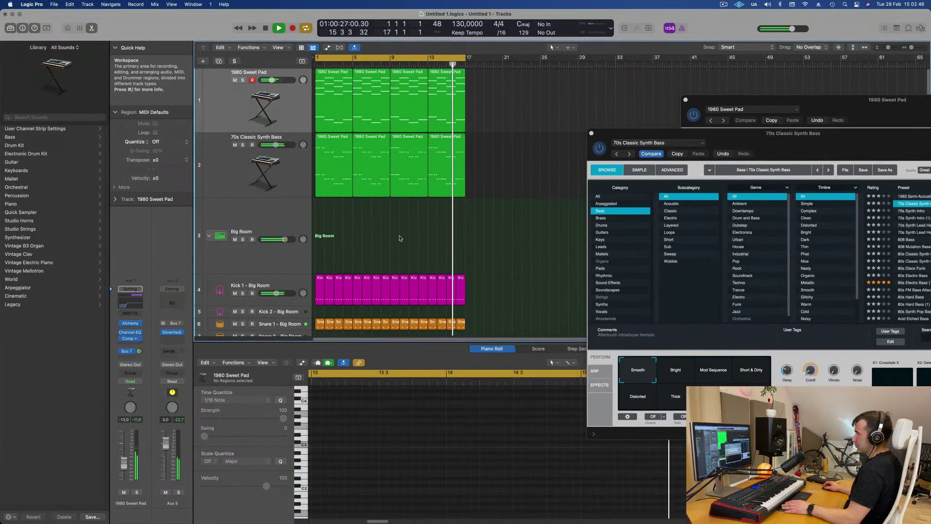
Step: Duplicate the 70s Classic Synth Bass track and copy the first 1980 Sweet Pad region to the start of the new track
{"action": "left_click", "coordinate": [219, 154]}
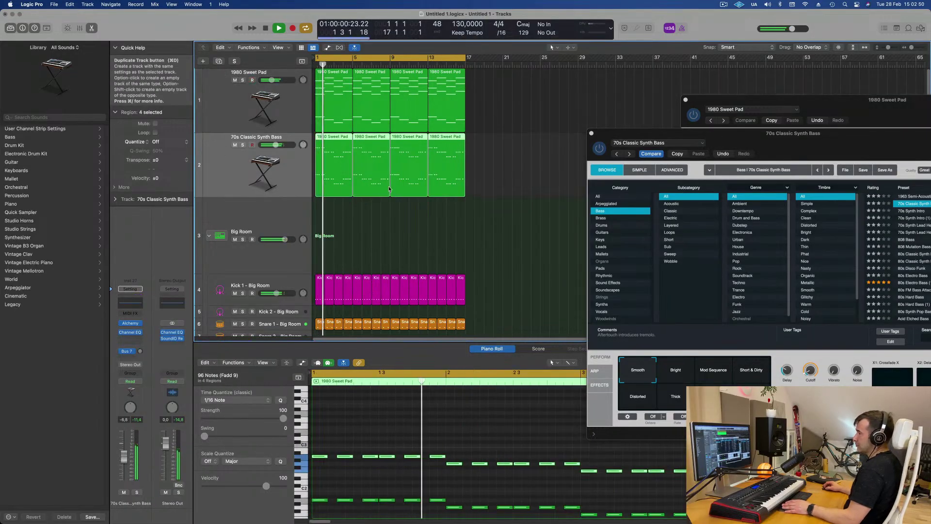
{"action": "left_click", "coordinate": [214, 65]}
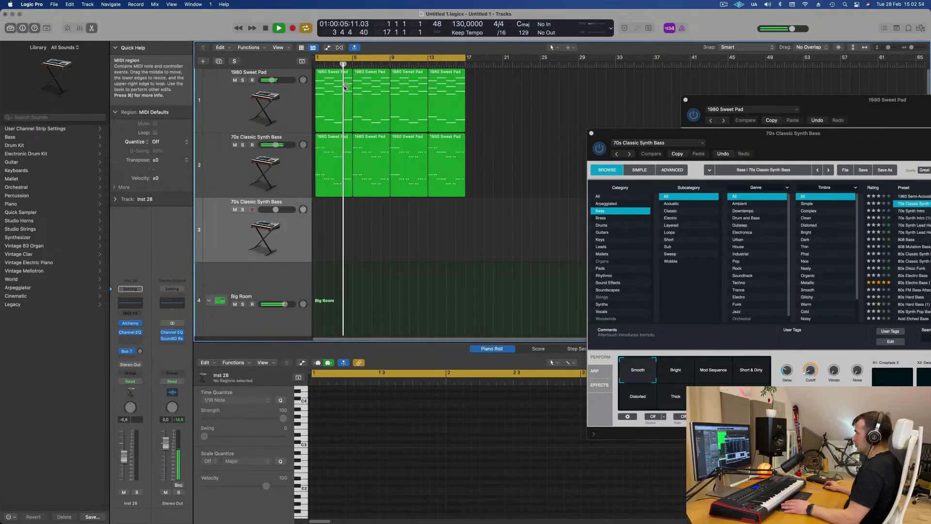
{"action": "left_click", "coordinate": [333, 116]}
{"action": "left_click_drag", "start_coordinate": [334, 112], "coordinate": [334, 239]}
{"action": "key", "text": "space"}
Step: Delete the lower chord notes from the pad region copied onto the new track
{"action": "left_click", "coordinate": [369, 393], "text": "ctrl+alt"}
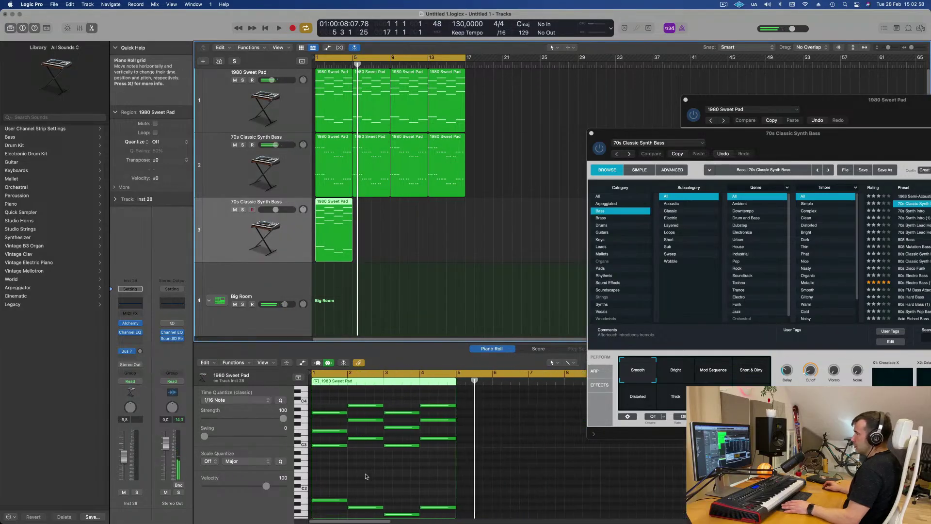
{"action": "left_click_drag", "start_coordinate": [313, 422], "coordinate": [453, 501]}
{"action": "key", "text": "Delete"}
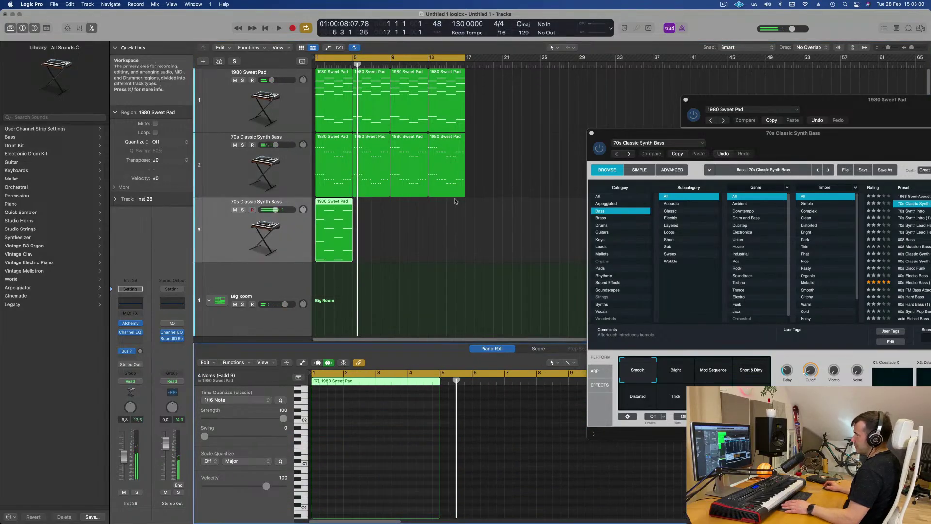
Step: Insert the Arpeggiator MIDI effect on the duplicated 70s Classic Synth Bass track
{"action": "left_click", "coordinate": [288, 241]}
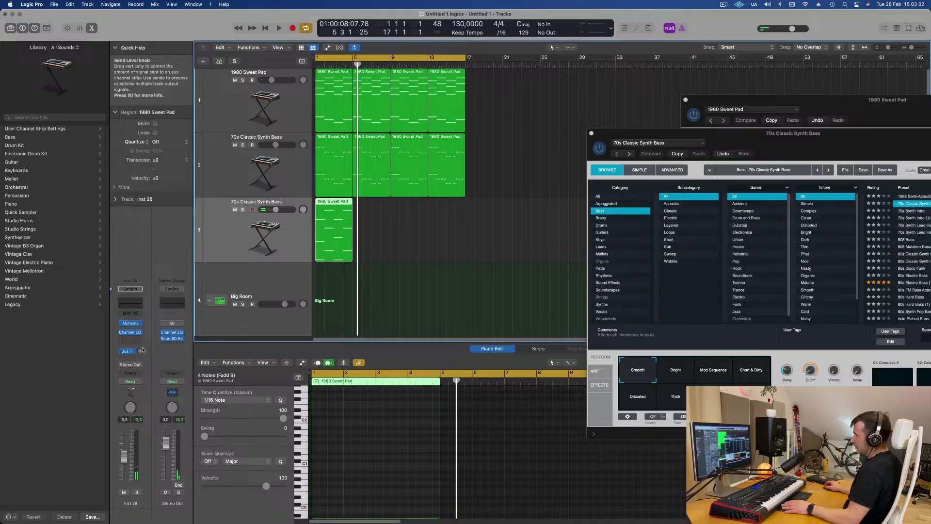
{"action": "left_click", "coordinate": [142, 314]}
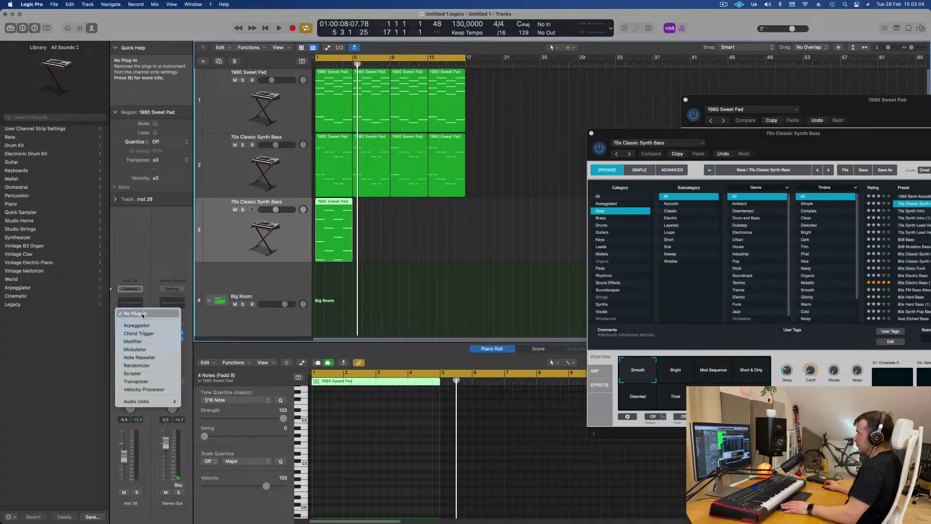
{"action": "left_click", "coordinate": [138, 325]}
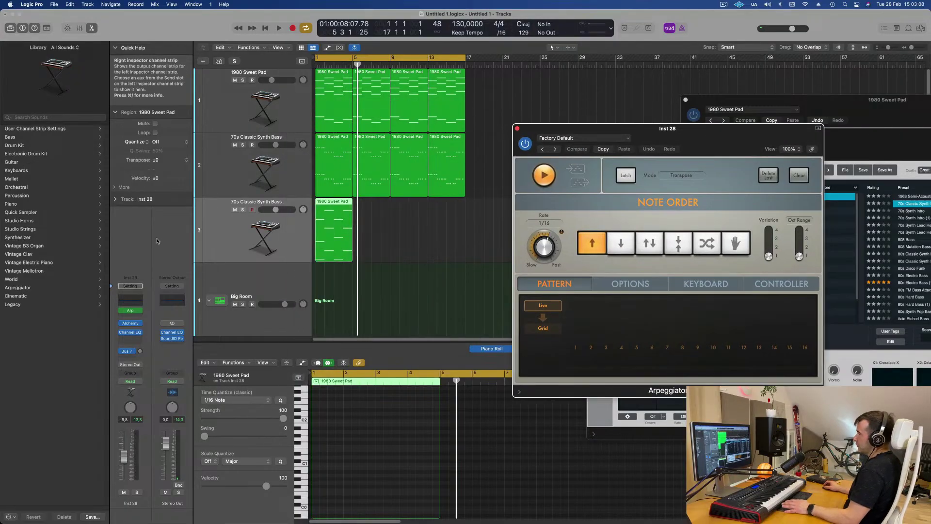
Step: Play the chord region from the start to hear the arpeggiated duplicate track, with the Arpeggiator window moved off the tracks
{"action": "key", "text": "space"}
{"action": "left_click", "coordinate": [336, 218]}
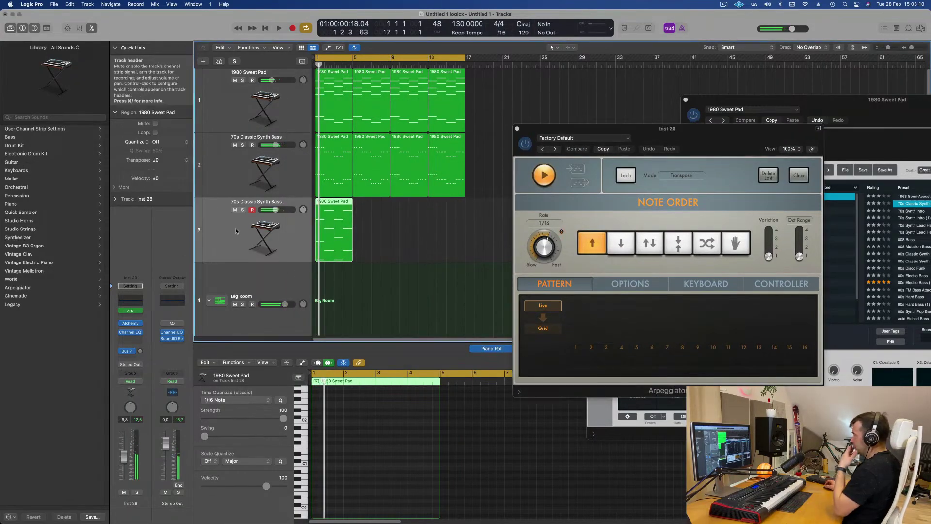
{"action": "key", "text": "space"}
{"action": "left_click_drag", "start_coordinate": [716, 140], "coordinate": [635, 196]}
{"action": "key", "text": "space"}
{"action": "key", "text": "space"}
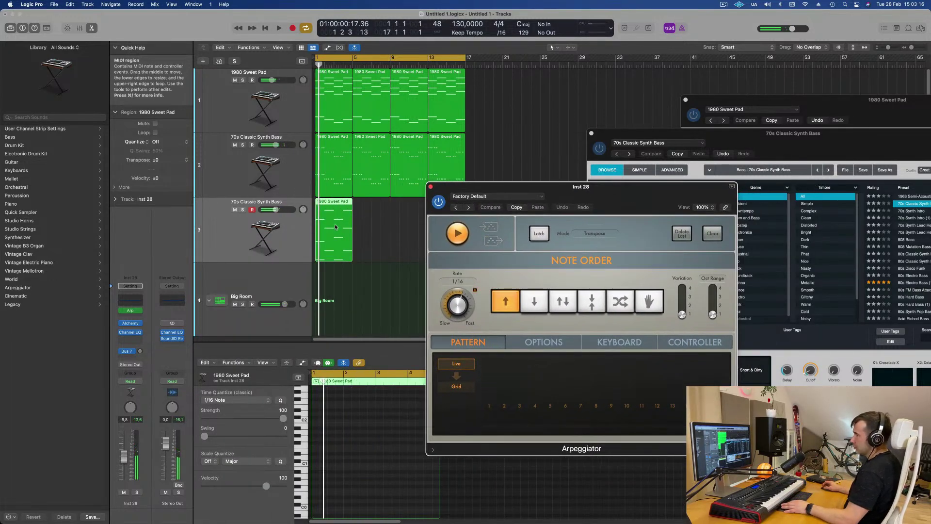
{"action": "left_click", "coordinate": [336, 226]}
{"action": "key", "text": "space"}
{"action": "key", "text": "space"}
{"action": "key", "text": "space"}
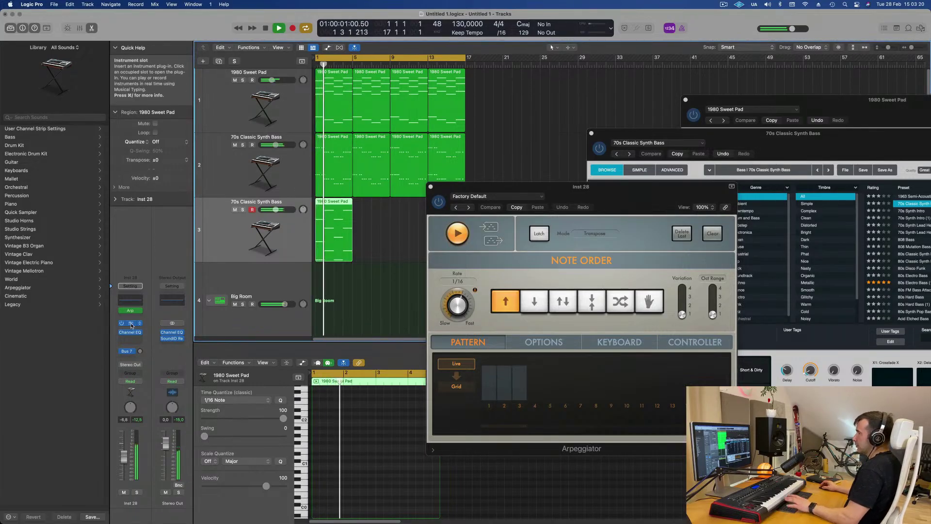
Step: Open Alchemy on the duplicated track and set its cutoff to about 23.5%
{"action": "left_click", "coordinate": [130, 323]}
{"action": "left_click_drag", "start_coordinate": [543, 119], "coordinate": [685, 129]}
{"action": "left_click_drag", "start_coordinate": [653, 351], "coordinate": [652, 349]}
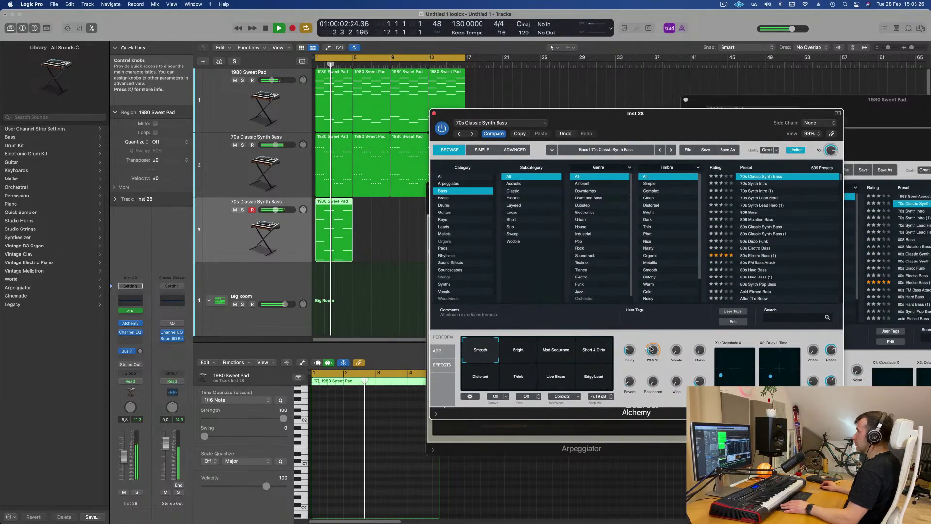
Step: Bypass the Arpeggiator MIDI effect and set Alchemy's built-in arpeggiator mode to Up
{"action": "left_click", "coordinate": [436, 350]}
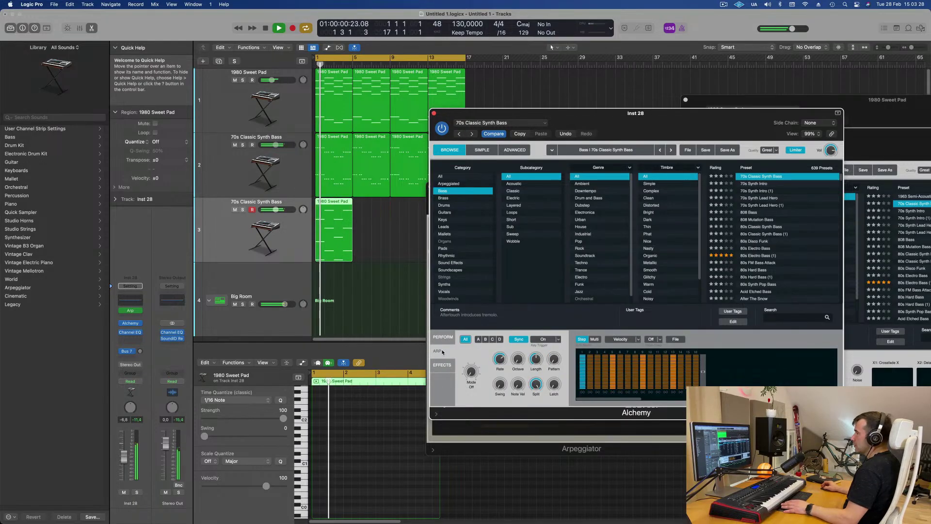
{"action": "left_click", "coordinate": [122, 311]}
{"action": "left_click", "coordinate": [471, 372]}
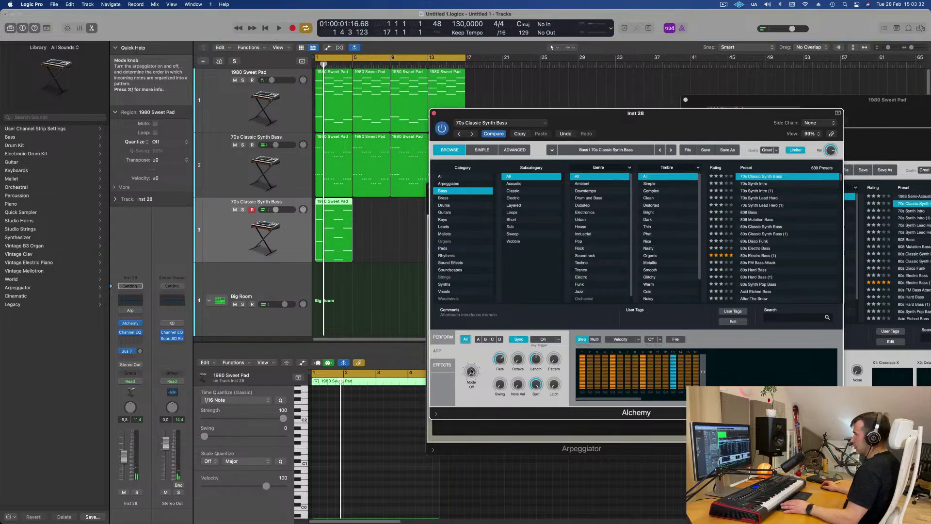
{"action": "left_click_drag", "start_coordinate": [649, 128], "coordinate": [672, 142]}
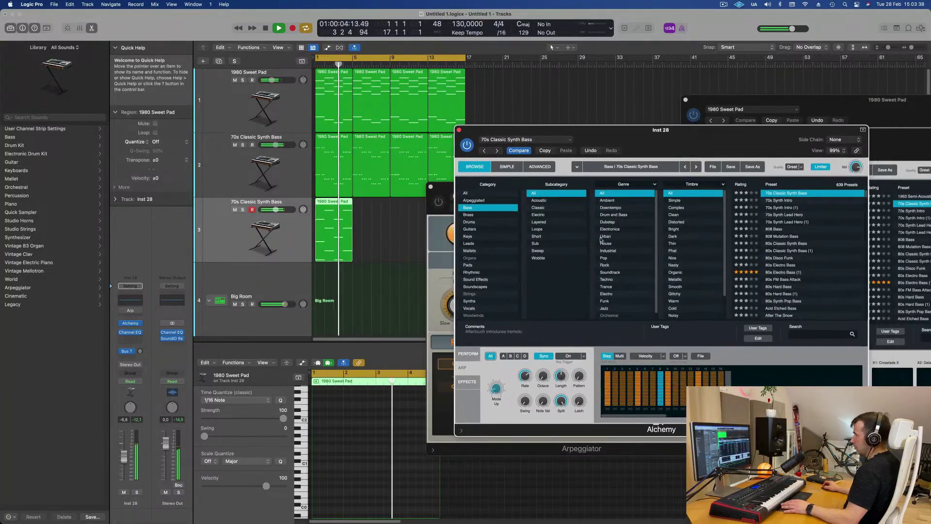
Step: Load a preset pattern into Alchemy's arpeggiator during playback
{"action": "key", "text": "space"}
{"action": "key", "text": "space"}
{"action": "left_click", "coordinate": [700, 356]}
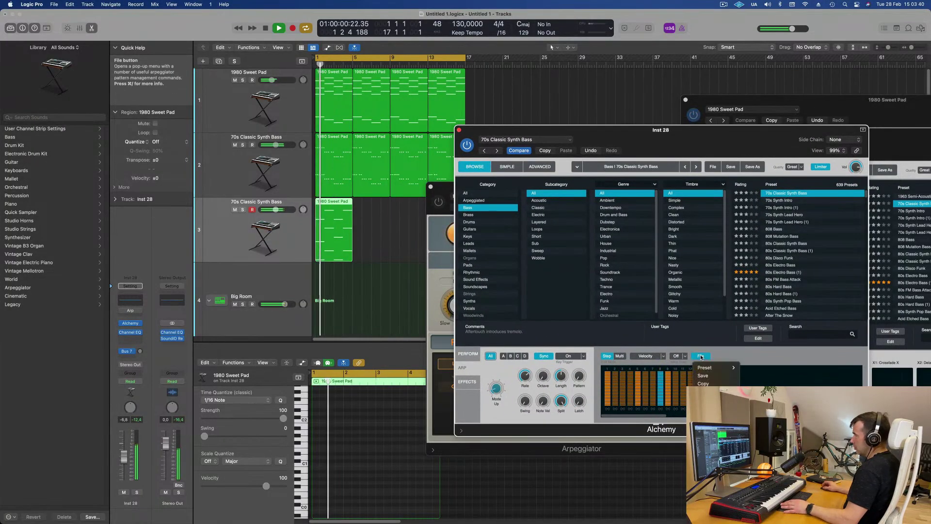
{"action": "mouse_move", "coordinate": [706, 368]}
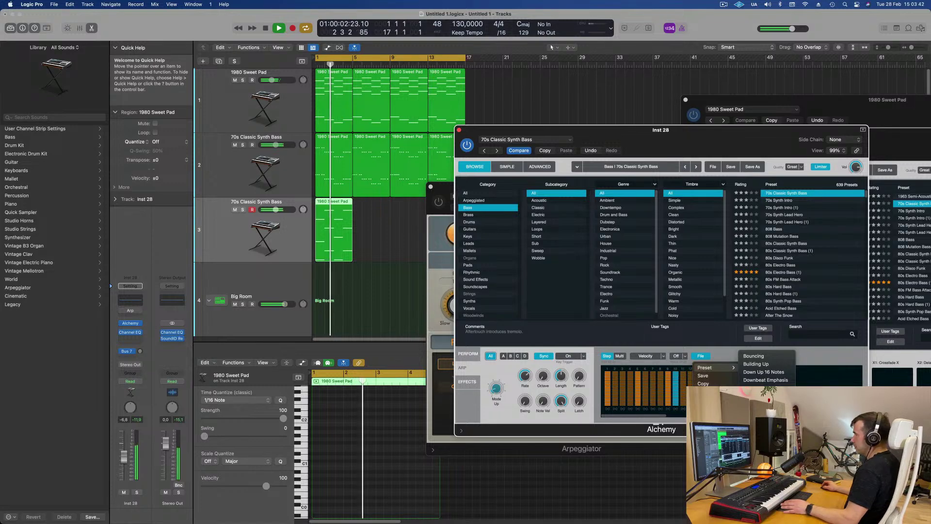
{"action": "left_click", "coordinate": [766, 468]}
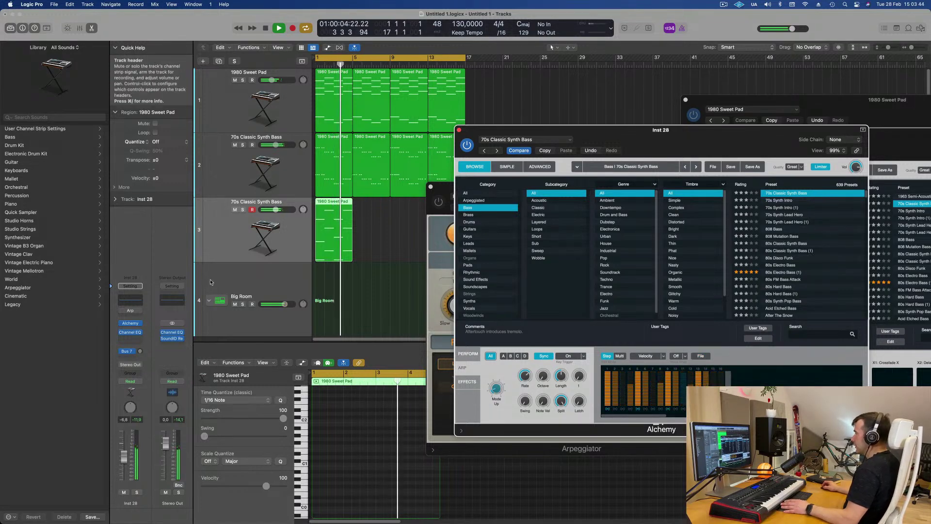
Step: Raise the duplicated synth track's volume to -4.0 dB and repeat its region to make four copies in a row
{"action": "left_click", "coordinate": [108, 486]}
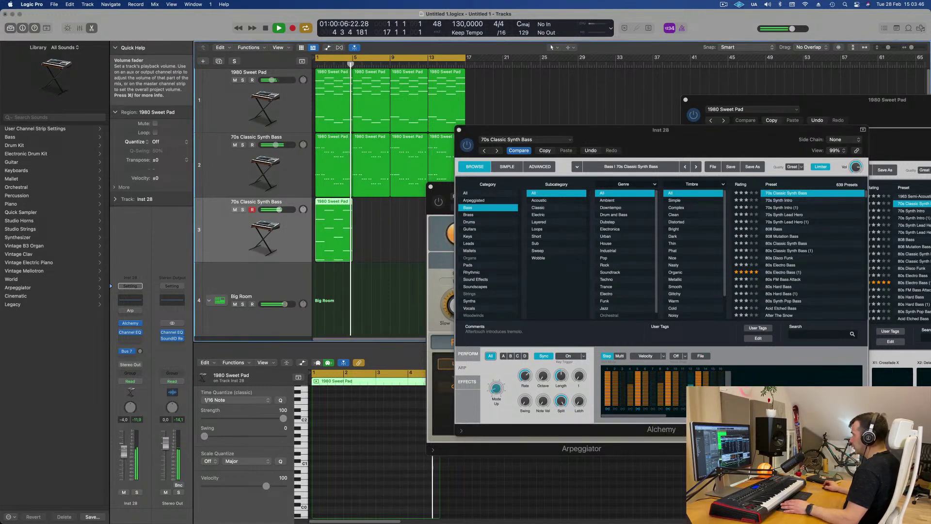
{"action": "key", "text": "space"}
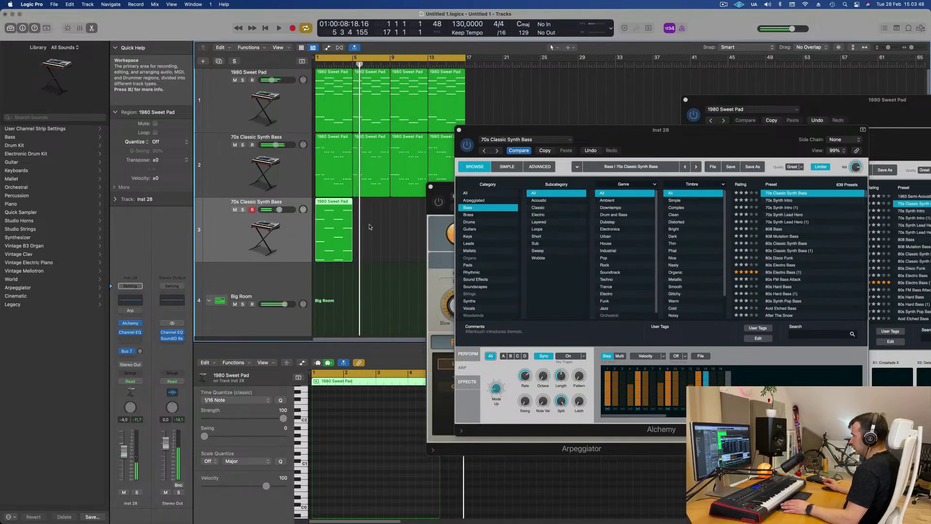
{"action": "key", "text": "super+r"}
{"action": "key", "text": "super+r"}
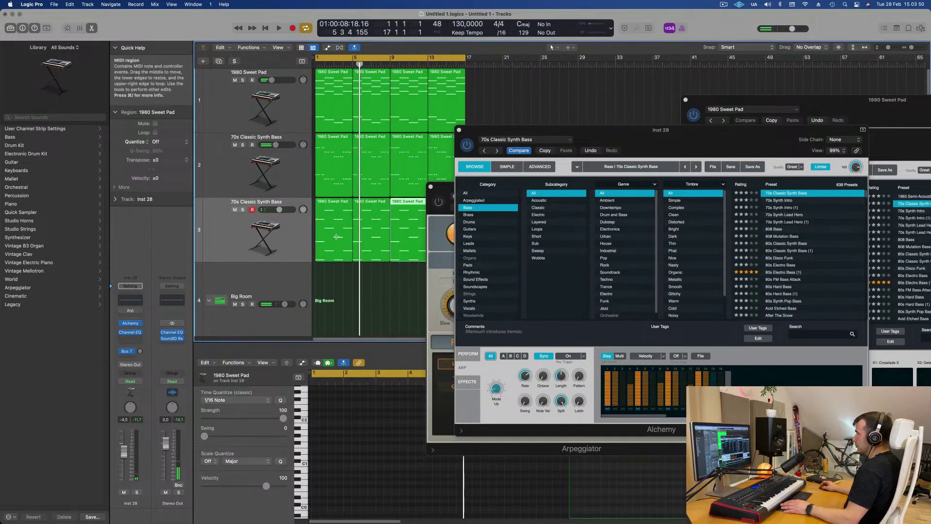
{"action": "key", "text": "space"}
{"action": "left_click", "coordinate": [223, 246]}
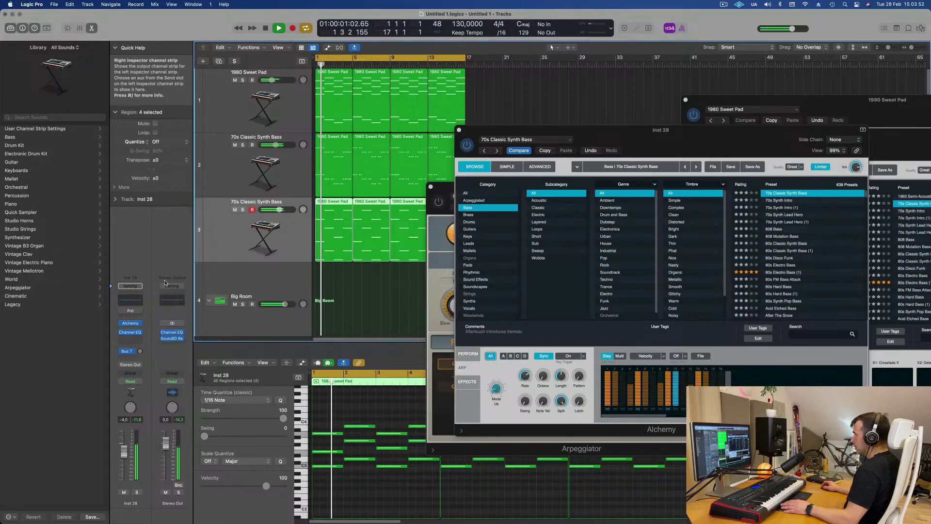
Step: Bring up the performance controls of the third track's Alchemy and set the cutoff to about 31.8%
{"action": "left_click", "coordinate": [125, 323]}
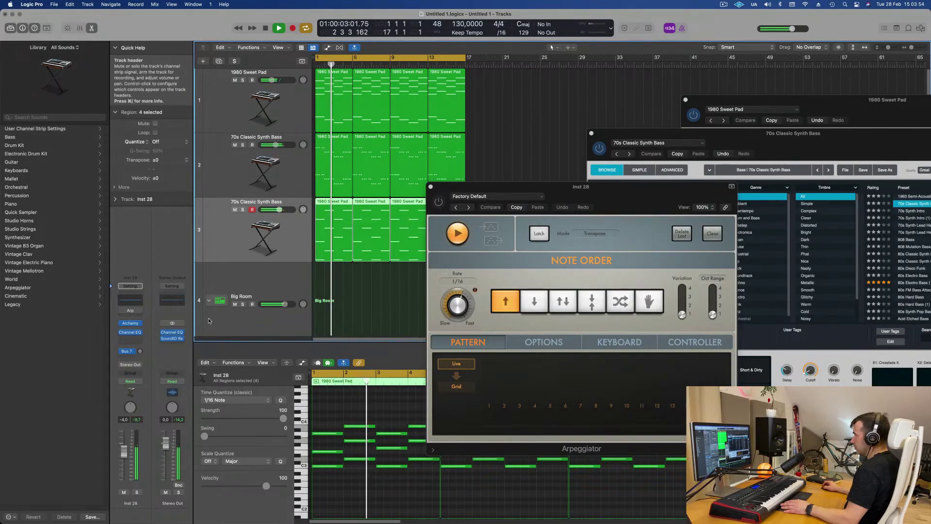
{"action": "left_click", "coordinate": [130, 323]}
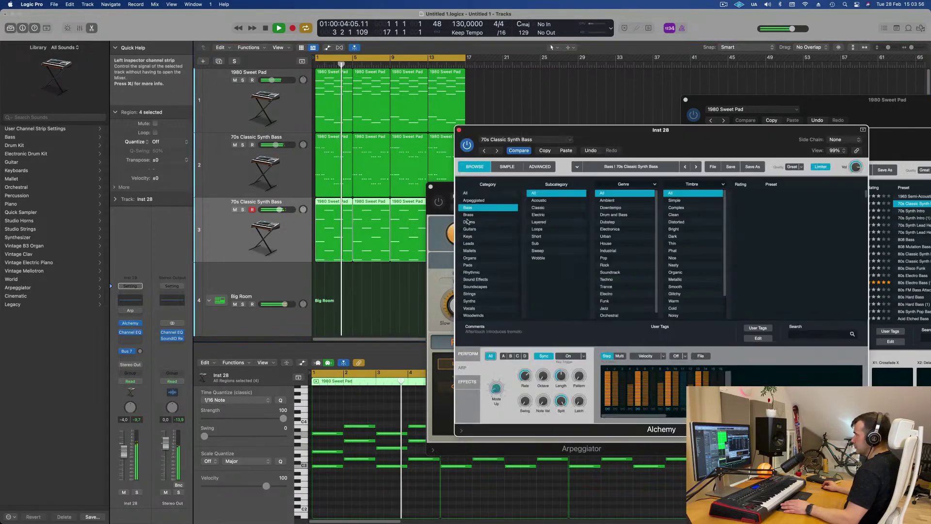
{"action": "left_click_drag", "start_coordinate": [669, 135], "coordinate": [538, 142]}
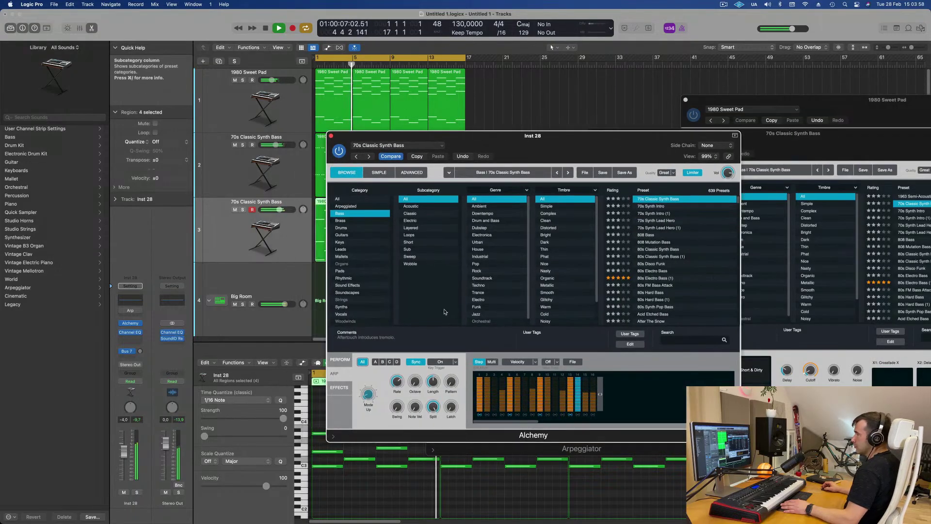
{"action": "left_click", "coordinate": [340, 360]}
{"action": "key", "text": "Return"}
{"action": "mouse_move", "coordinate": [553, 367]}
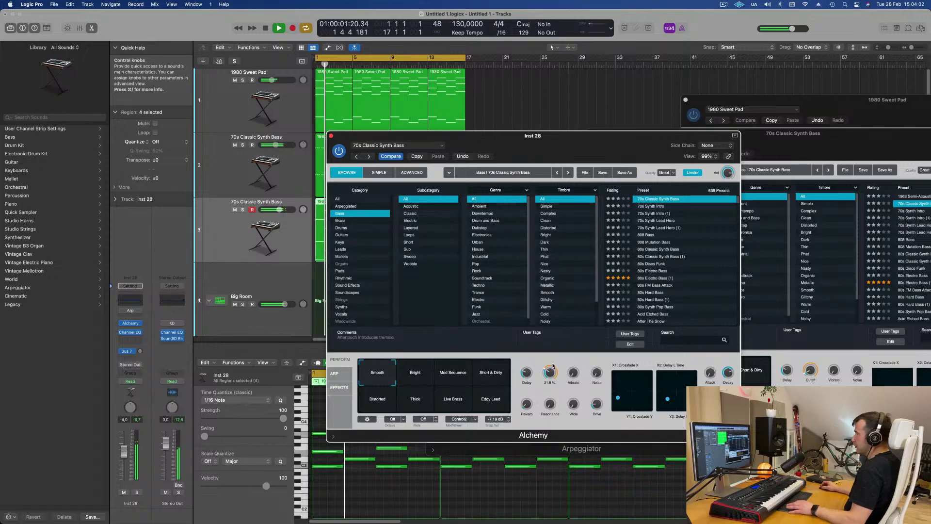
{"action": "left_click_drag", "start_coordinate": [553, 368], "coordinate": [553, 367]}
Step: Audition Alchemy's other performance snapshots, from Short & Dirty to Edgy Lead, and return to Smooth
{"action": "left_click", "coordinate": [491, 376]}
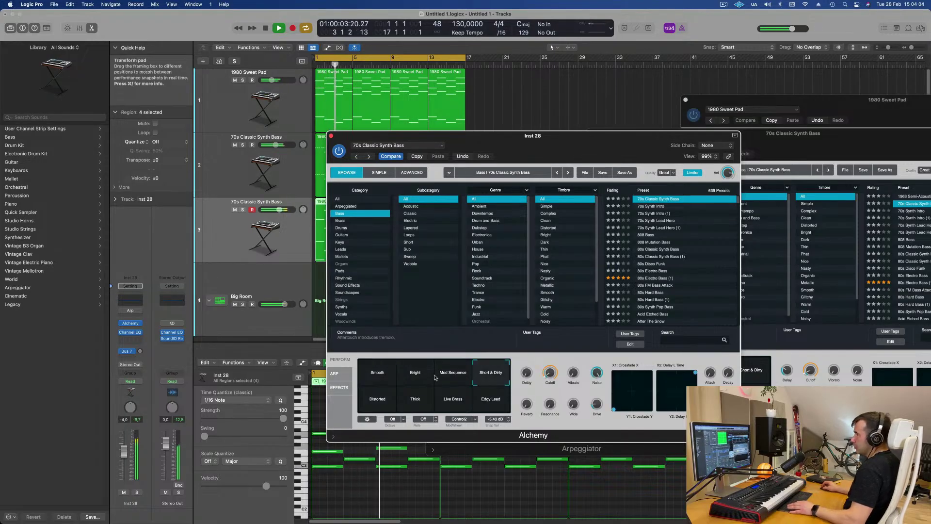
{"action": "left_click", "coordinate": [446, 374]}
{"action": "left_click", "coordinate": [411, 381]}
{"action": "left_click", "coordinate": [378, 400]}
{"action": "left_click", "coordinate": [413, 400]}
{"action": "left_click", "coordinate": [453, 400]}
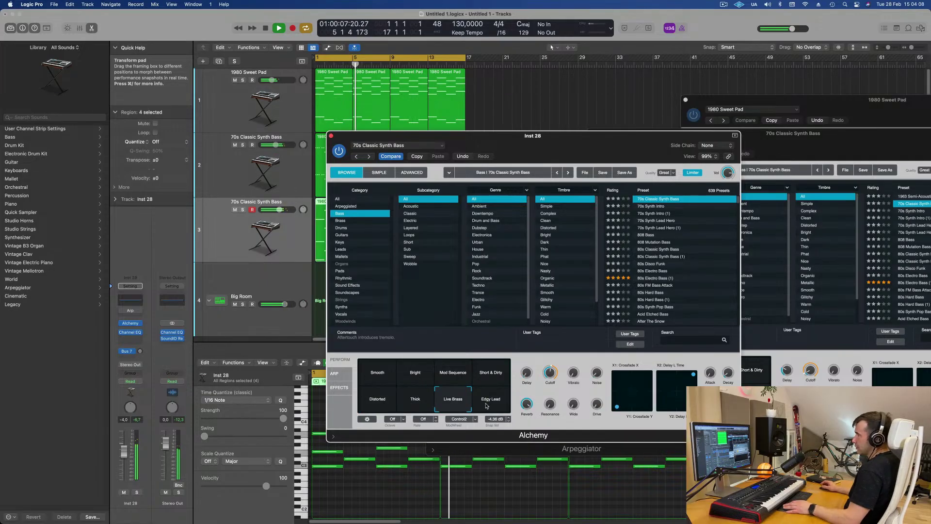
{"action": "left_click", "coordinate": [487, 406]}
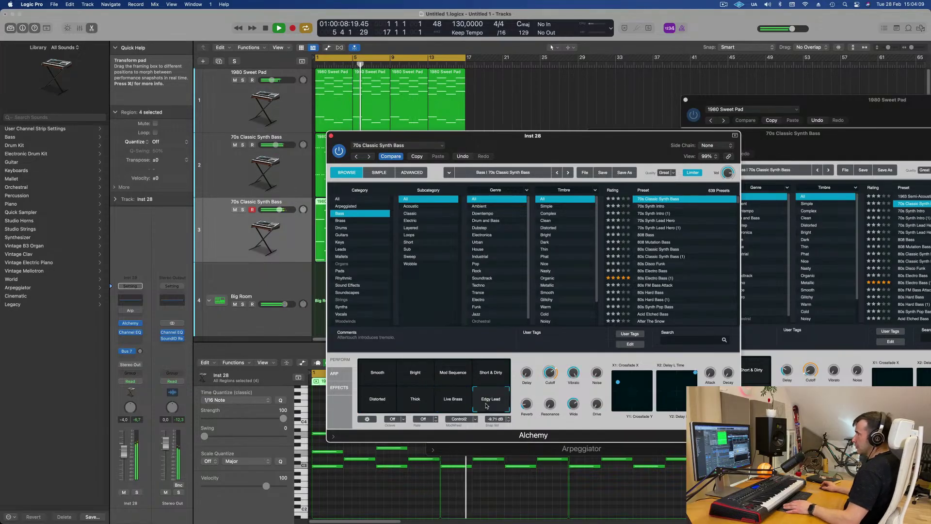
{"action": "left_click", "coordinate": [378, 377]}
{"action": "key", "text": "Return"}
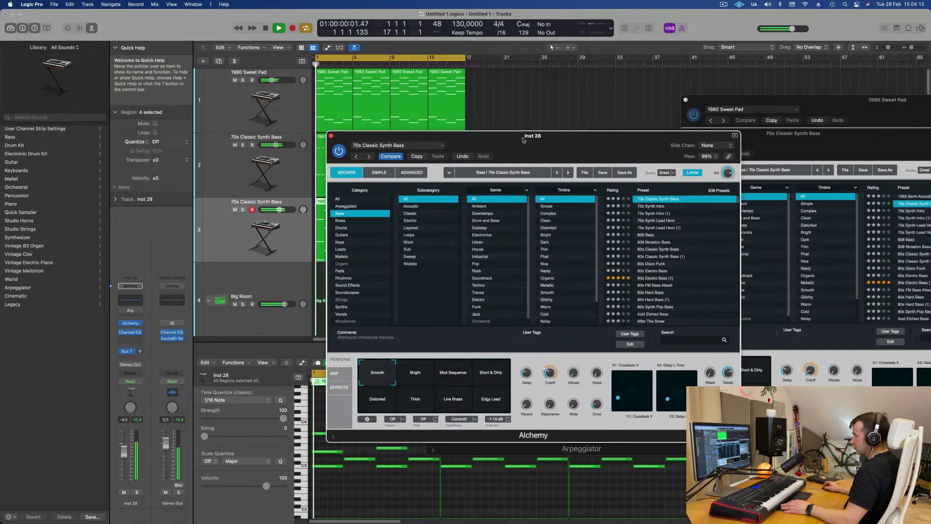
Step: Load the Rolling Groove preset into Alchemy's arpeggiator
{"action": "left_click_drag", "start_coordinate": [523, 140], "coordinate": [558, 119]}
{"action": "left_click", "coordinate": [370, 353]}
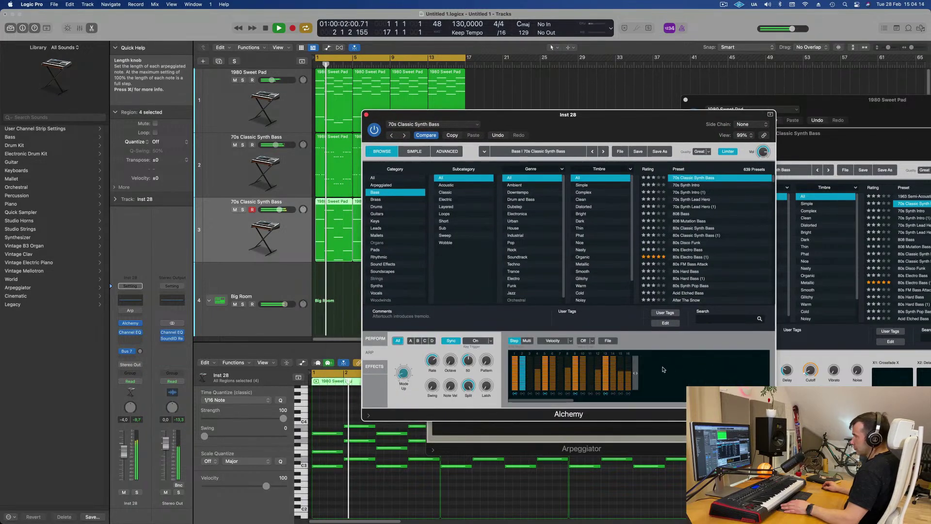
{"action": "left_click", "coordinate": [608, 340]}
{"action": "mouse_move", "coordinate": [620, 353]}
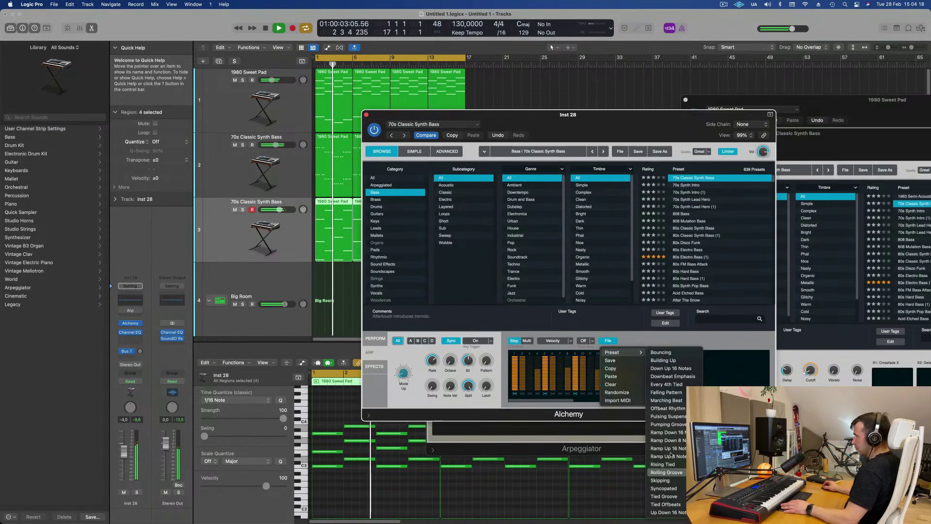
{"action": "left_click", "coordinate": [676, 469]}
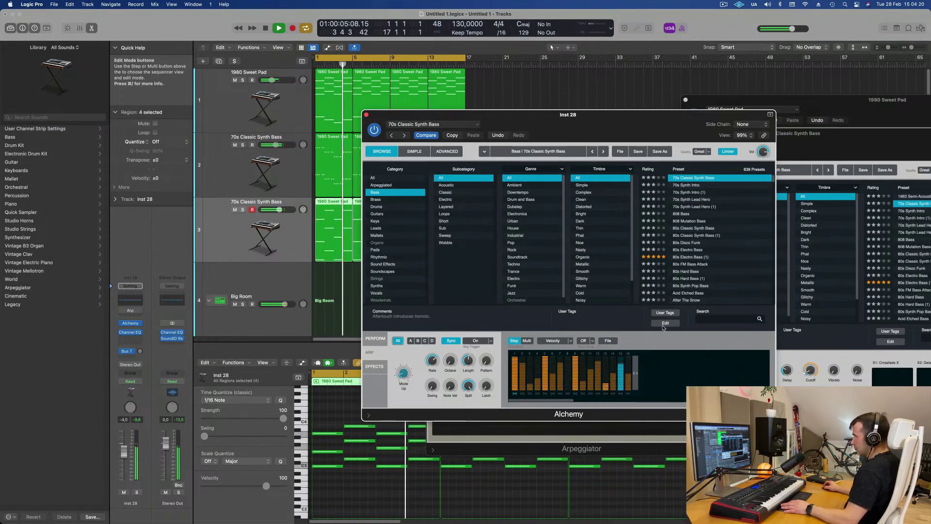
Step: Show the Mixer and copy the sidechained Compressor from the pad channel to the Inst 28 synth channel
{"action": "left_click_drag", "start_coordinate": [597, 117], "coordinate": [726, 91]}
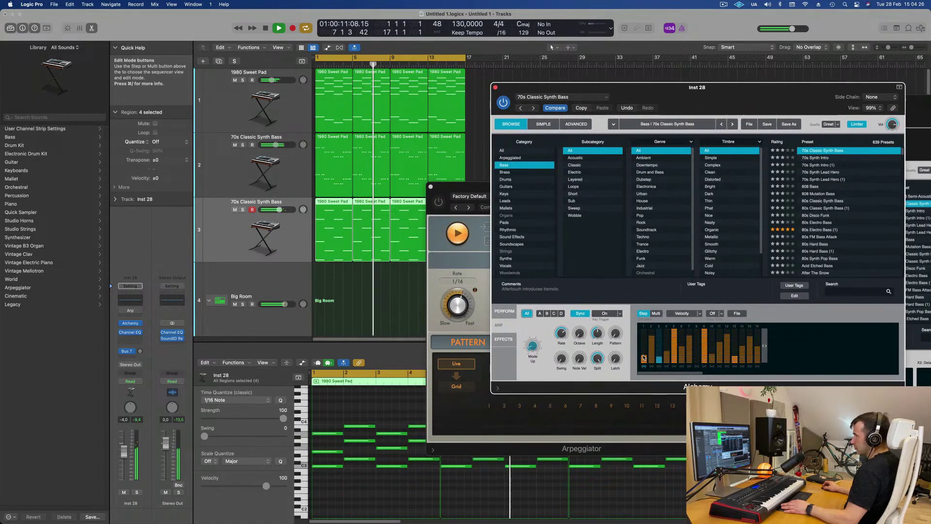
{"action": "left_click", "coordinate": [343, 249]}
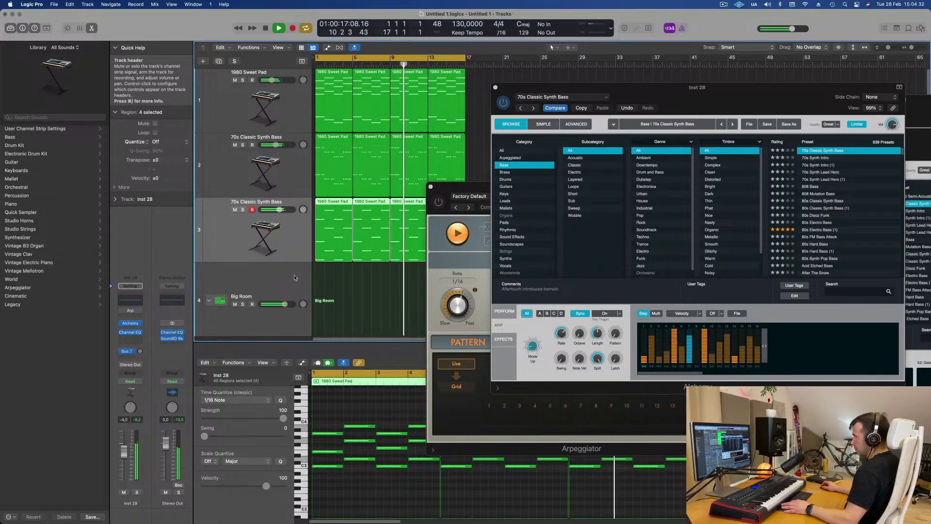
{"action": "key", "text": "x"}
{"action": "left_click_drag", "start_coordinate": [490, 192], "coordinate": [644, 201]}
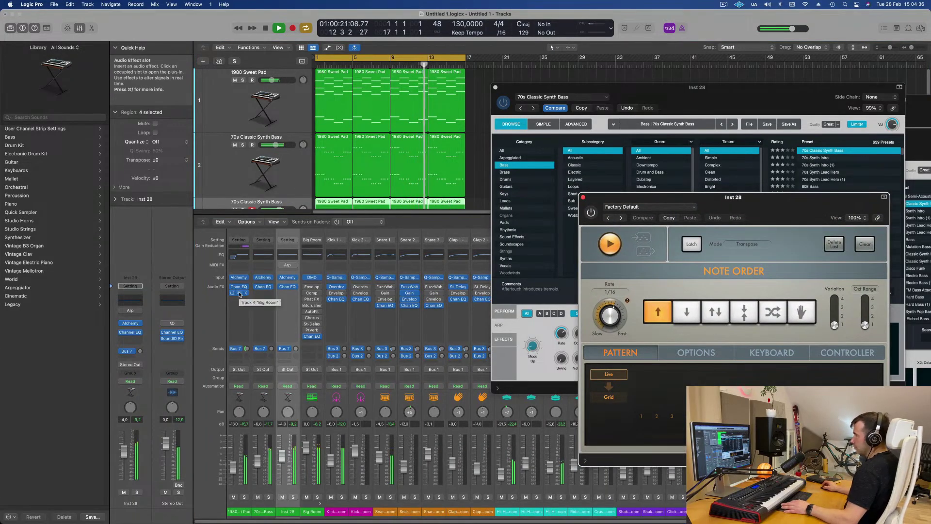
{"action": "left_click_drag", "start_coordinate": [289, 296], "coordinate": [288, 293]}
Step: Set the octave of Alchemy's arpeggiator to 2 and move its window clear of the mixer faders
{"action": "scroll", "coordinate": [304, 178], "scroll_direction": "down", "scroll_amount": 3}
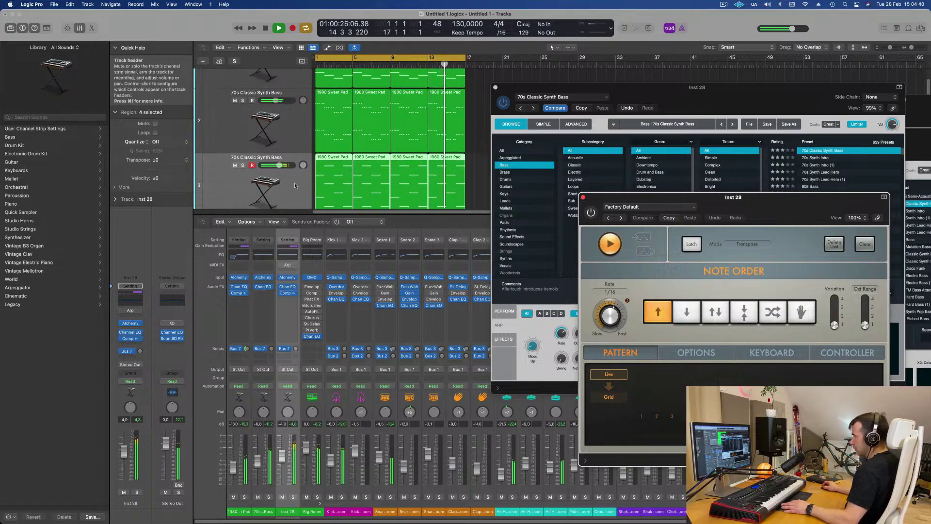
{"action": "left_click_drag", "start_coordinate": [607, 87], "coordinate": [411, 159]}
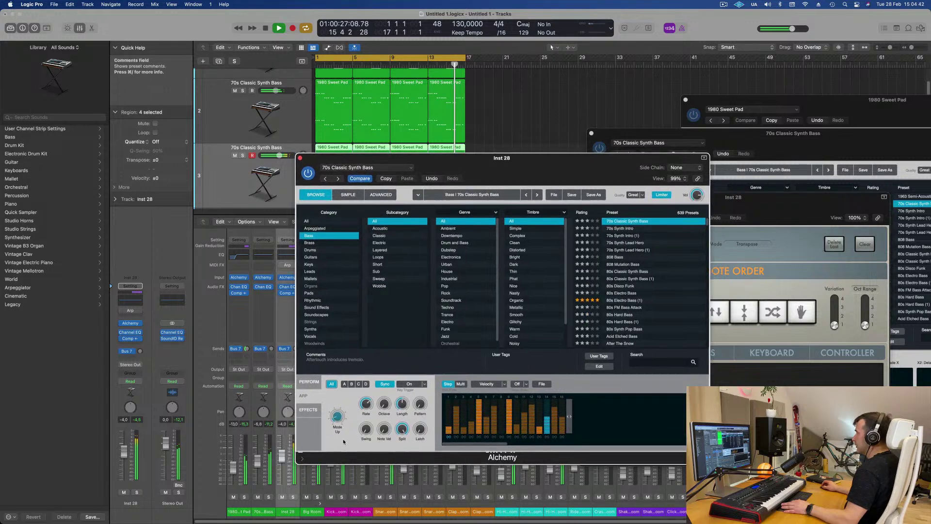
{"action": "left_click_drag", "start_coordinate": [385, 402], "coordinate": [384, 386]}
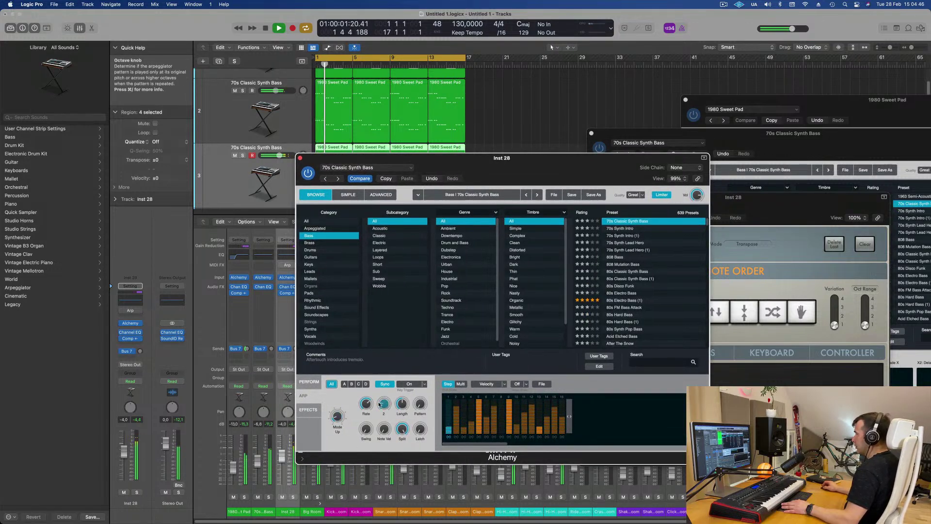
{"action": "left_click_drag", "start_coordinate": [368, 457], "coordinate": [441, 386]}
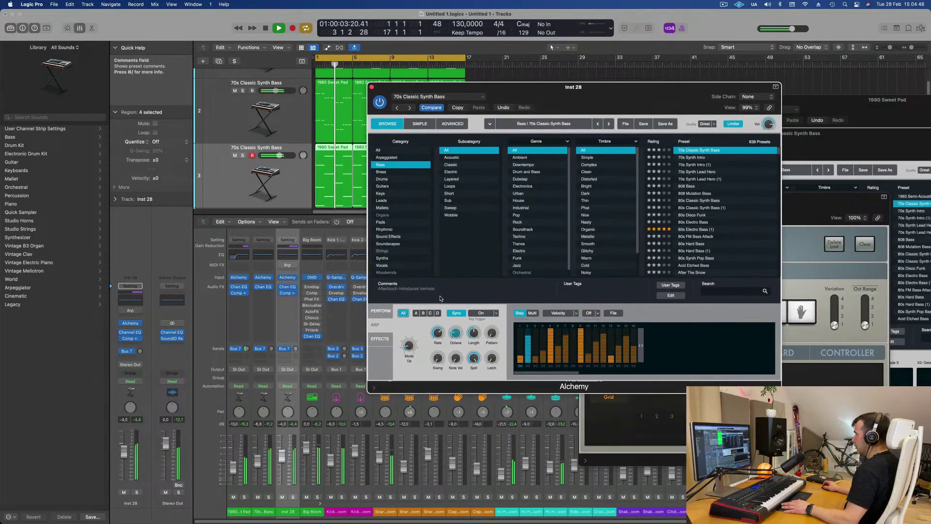
Step: Try the arpeggiator's Pattern control, inspect its sequence in Multi view, and return to Step view
{"action": "left_click_drag", "start_coordinate": [492, 334], "coordinate": [493, 339]}
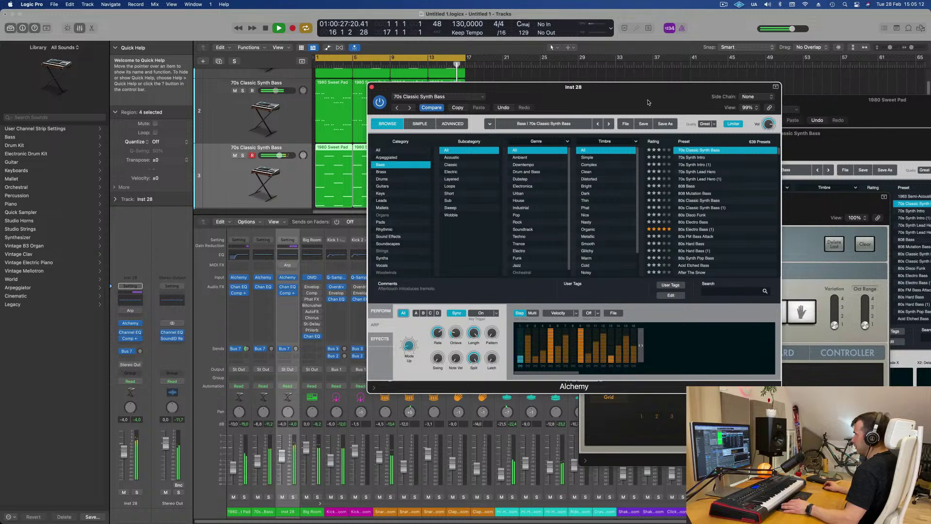
{"action": "left_click_drag", "start_coordinate": [534, 87], "coordinate": [549, 52]}
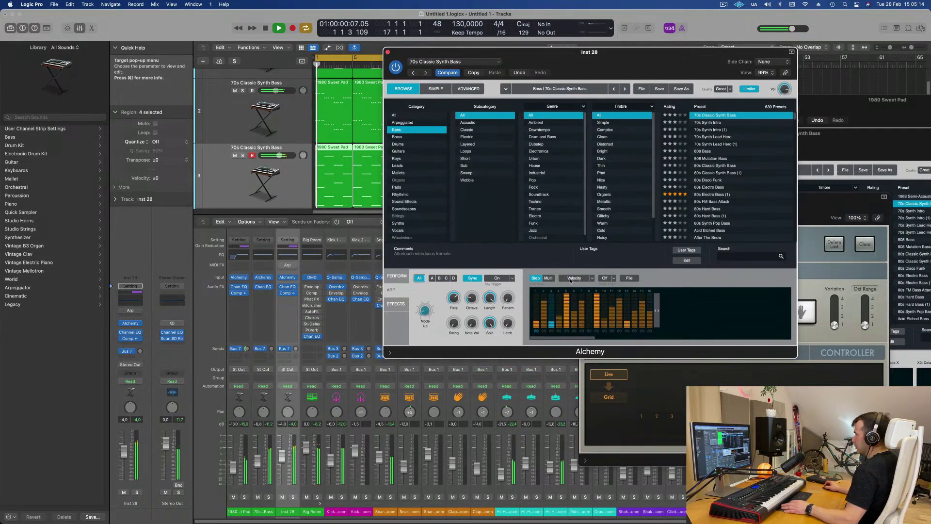
{"action": "left_click", "coordinate": [550, 279]}
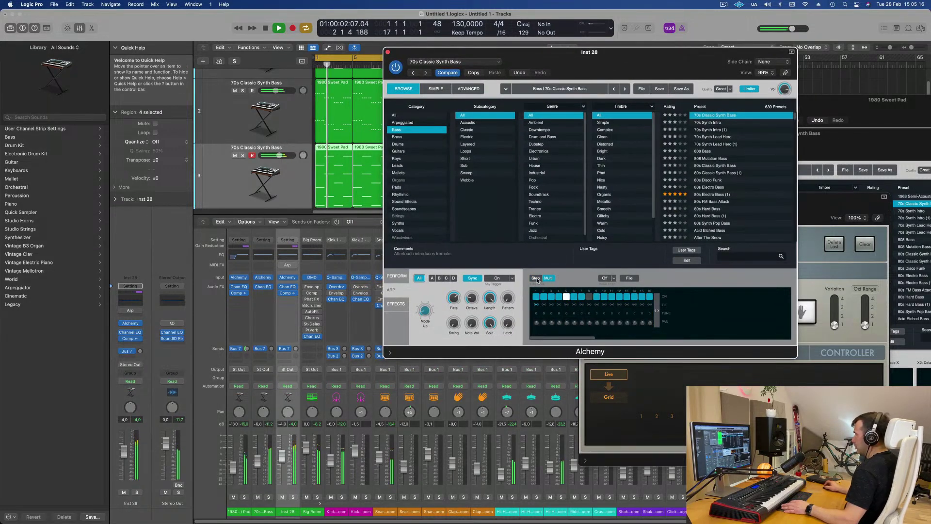
{"action": "left_click", "coordinate": [536, 279]}
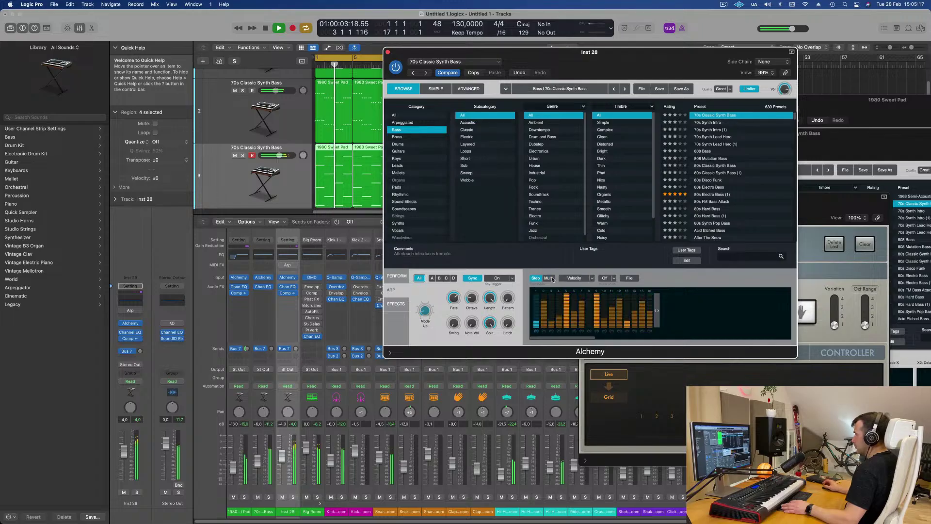
Step: Audition a Tied pattern, Down Up 16 Notes and a Rising pattern from the presets of Alchemy's arpeggiator
{"action": "left_click", "coordinate": [629, 278]}
{"action": "mouse_move", "coordinate": [649, 293]}
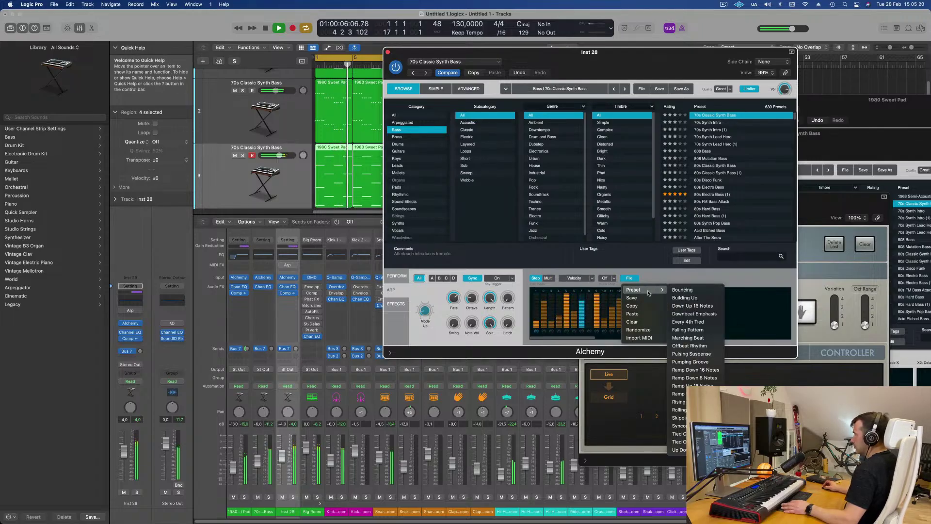
{"action": "left_click", "coordinate": [678, 433]}
{"action": "left_click", "coordinate": [630, 278]}
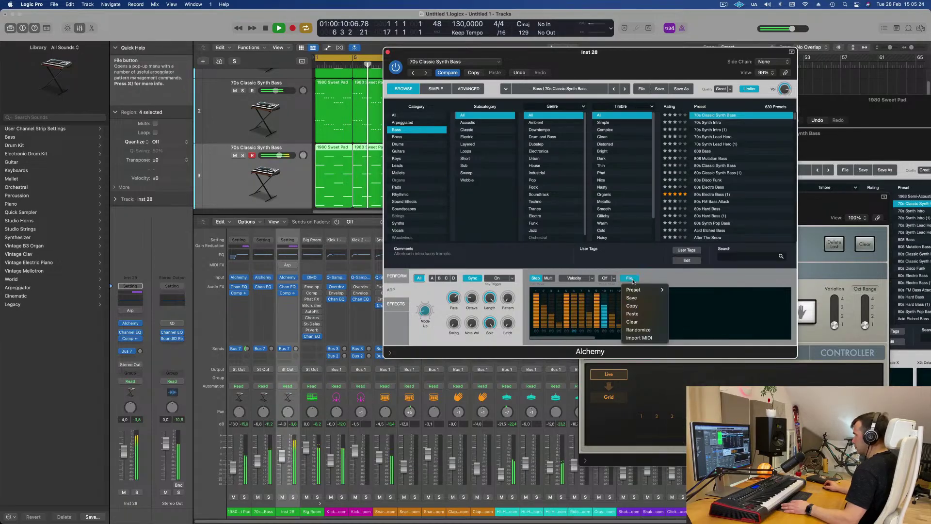
{"action": "mouse_move", "coordinate": [645, 289]}
{"action": "left_click", "coordinate": [674, 306]}
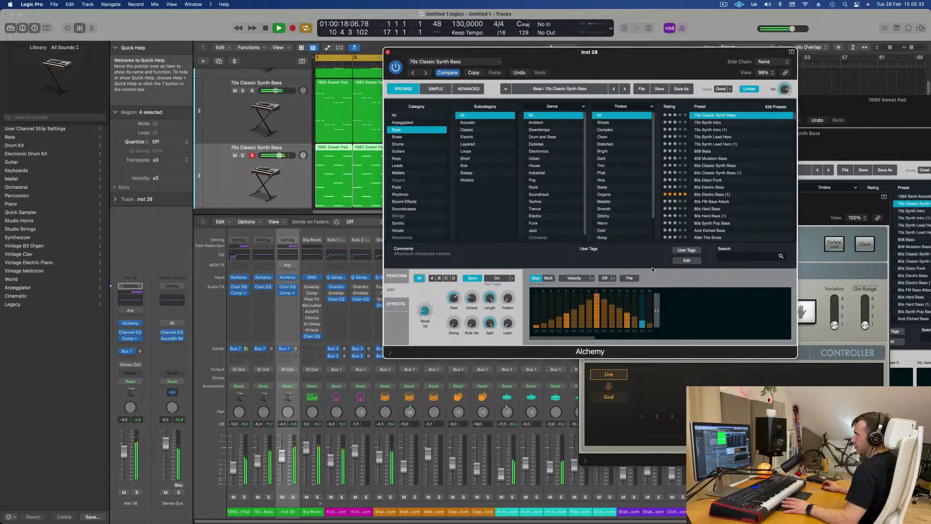
{"action": "left_click", "coordinate": [630, 279]}
{"action": "mouse_move", "coordinate": [644, 290]}
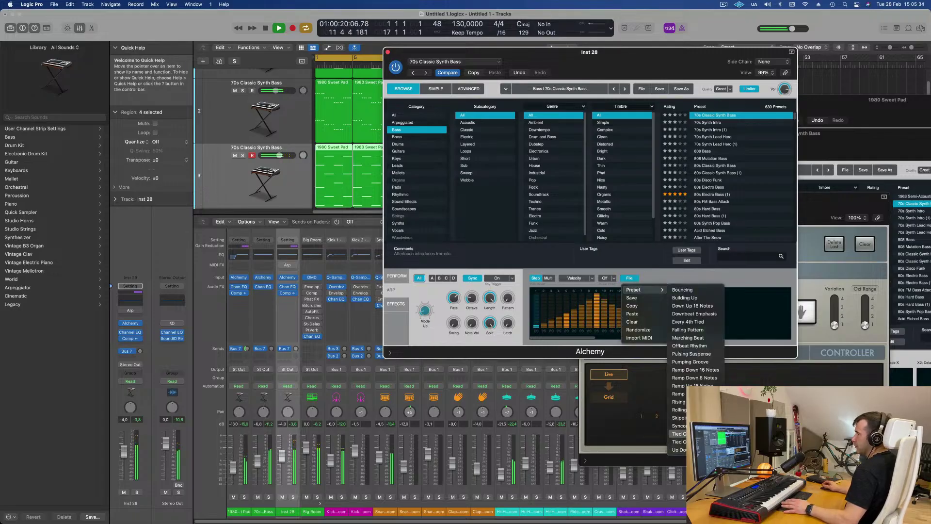
{"action": "left_click", "coordinate": [679, 401]}
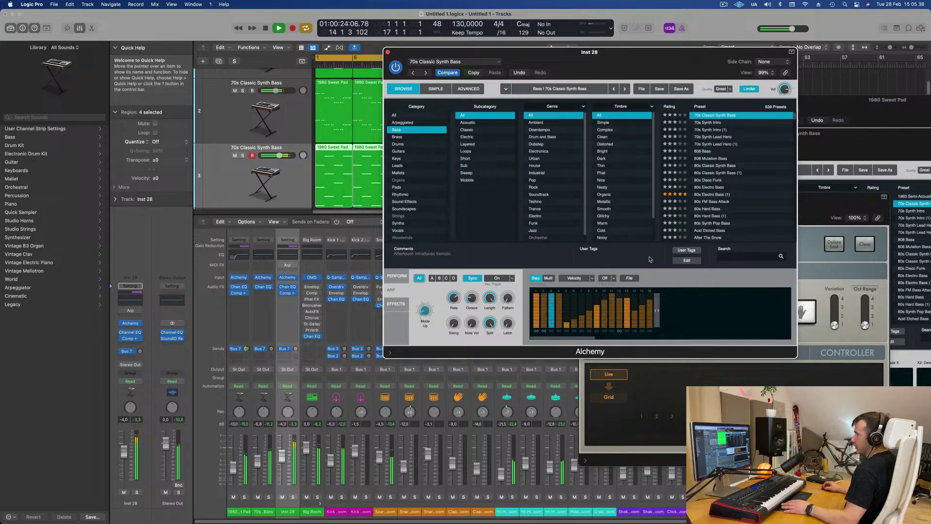
Step: Audition the syncopated pattern and Ramp Down 16 Notes from the presets of Alchemy's arpeggiator
{"action": "left_click", "coordinate": [629, 279]}
{"action": "mouse_move", "coordinate": [641, 290]}
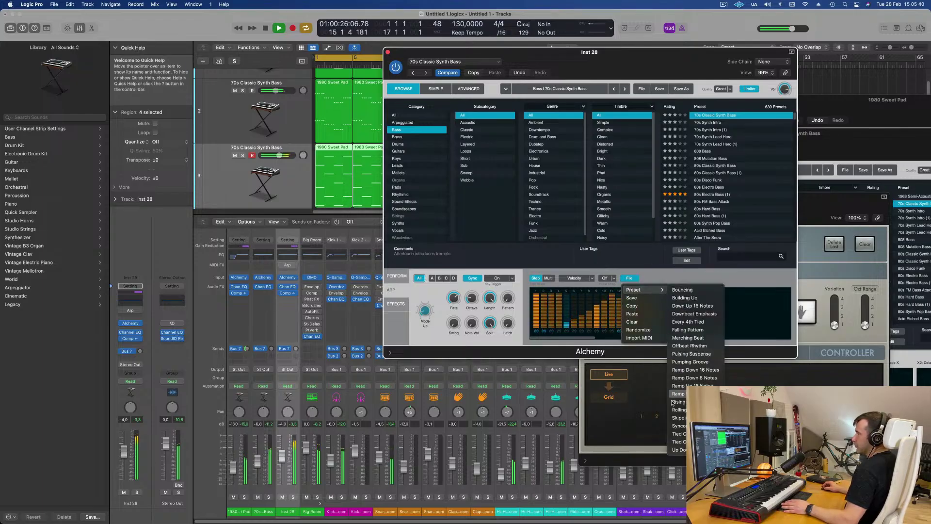
{"action": "left_click", "coordinate": [674, 426]}
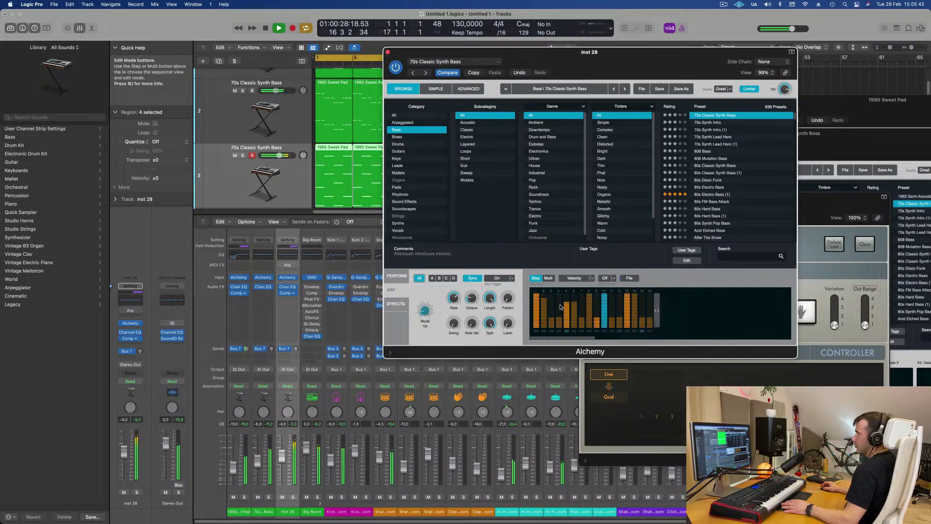
{"action": "left_click", "coordinate": [629, 278]}
{"action": "mouse_move", "coordinate": [641, 290]}
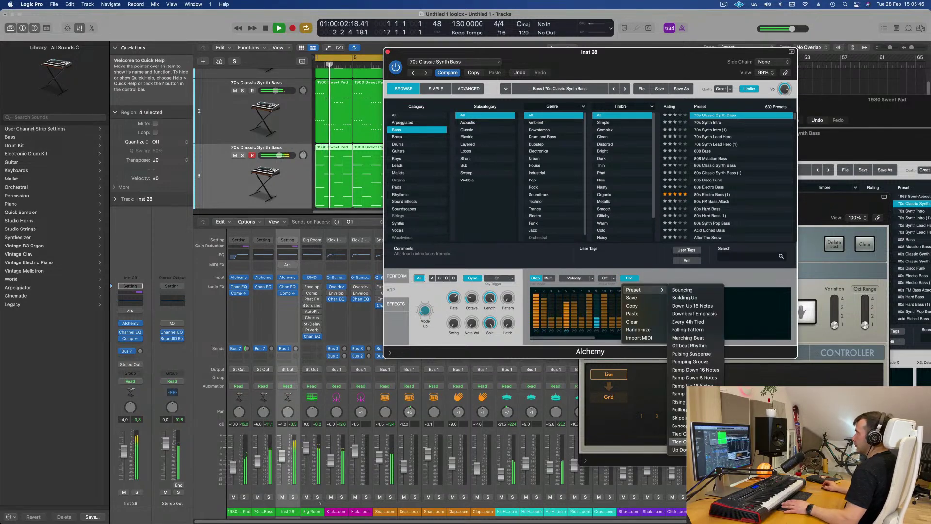
{"action": "left_click", "coordinate": [704, 371]}
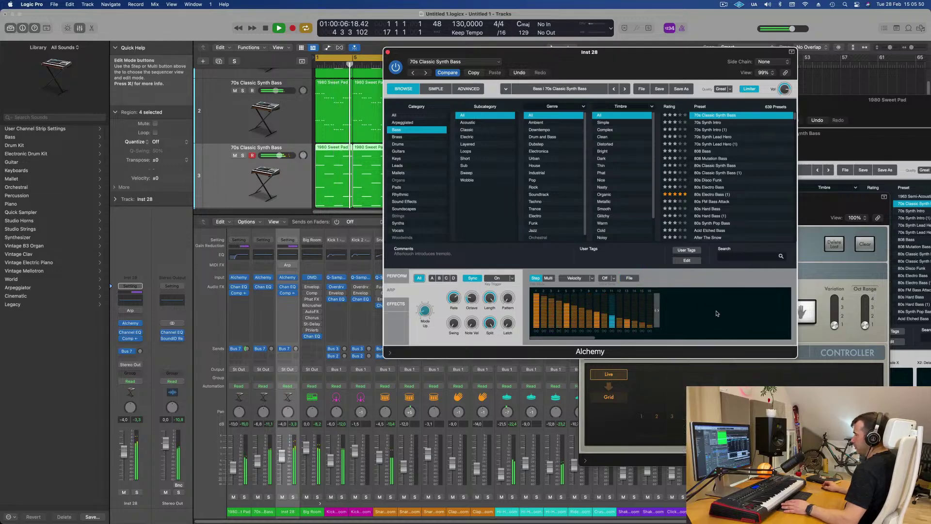
Step: Load the Downbeat Emphasis preset into Alchemy's arpeggiator
{"action": "left_click", "coordinate": [629, 278]}
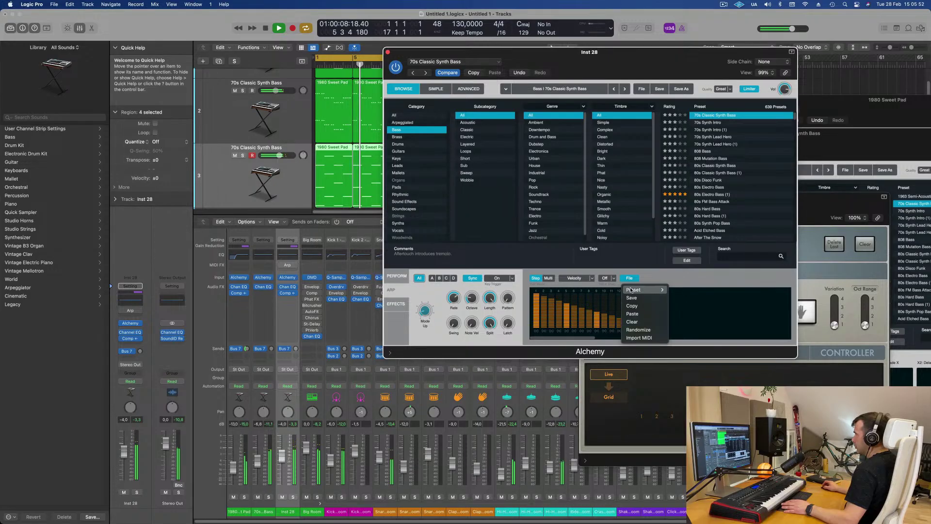
{"action": "mouse_move", "coordinate": [645, 290]}
{"action": "left_click", "coordinate": [701, 314]}
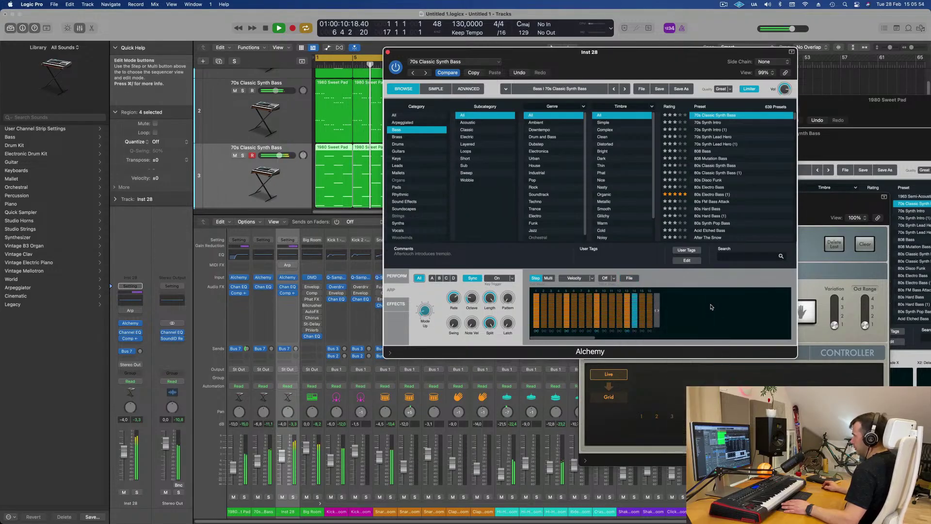
Step: Set the mode of Alchemy's arpeggiator to Off and enable the Arpeggiator MIDI effect on the Inst 28 channel
{"action": "left_click", "coordinate": [629, 278]}
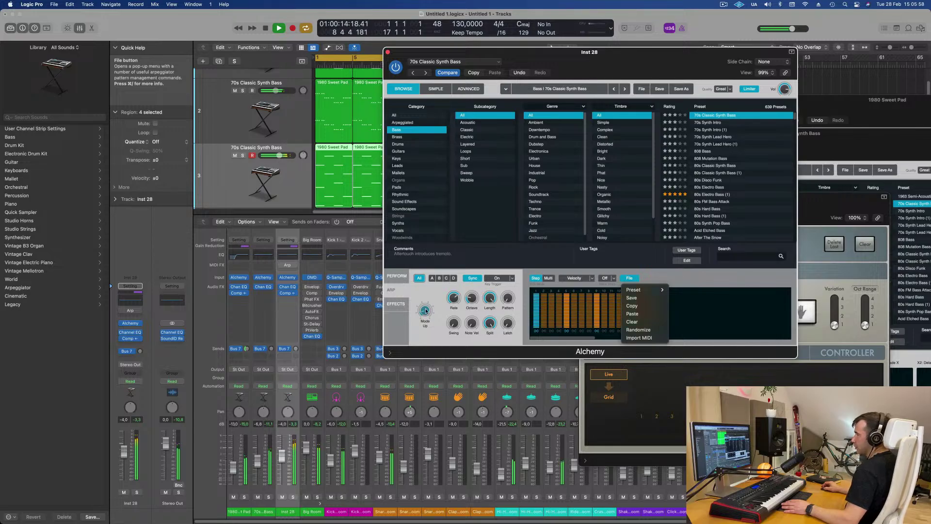
{"action": "left_click", "coordinate": [425, 311]}
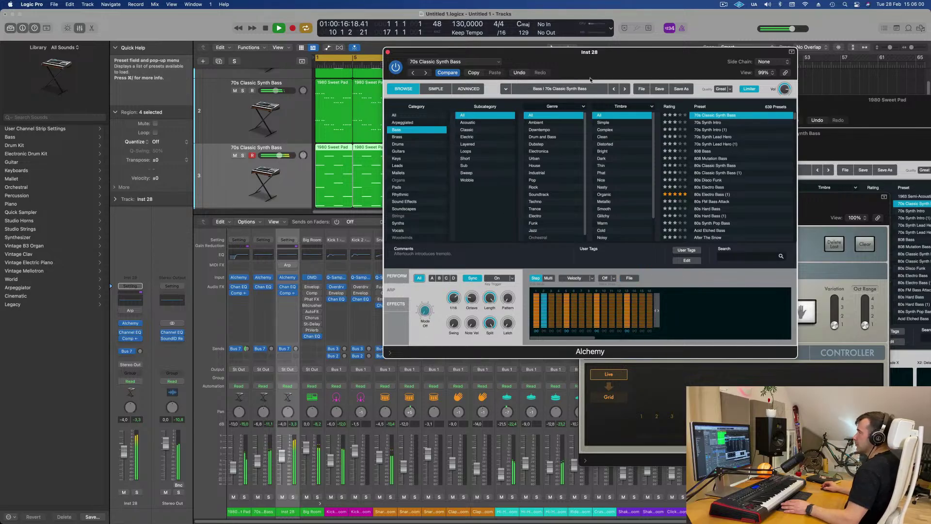
{"action": "left_click_drag", "start_coordinate": [485, 52], "coordinate": [552, 43]}
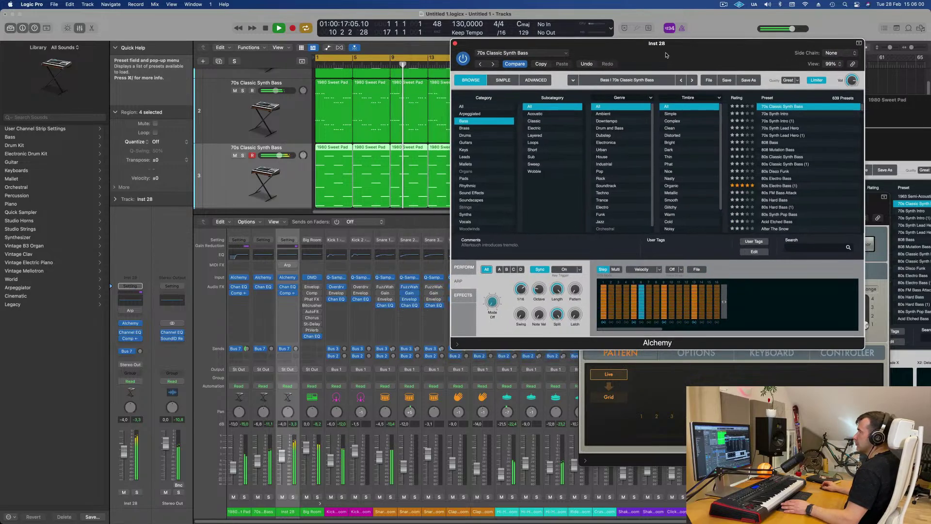
{"action": "left_click", "coordinate": [121, 310]}
{"action": "key", "text": "space"}
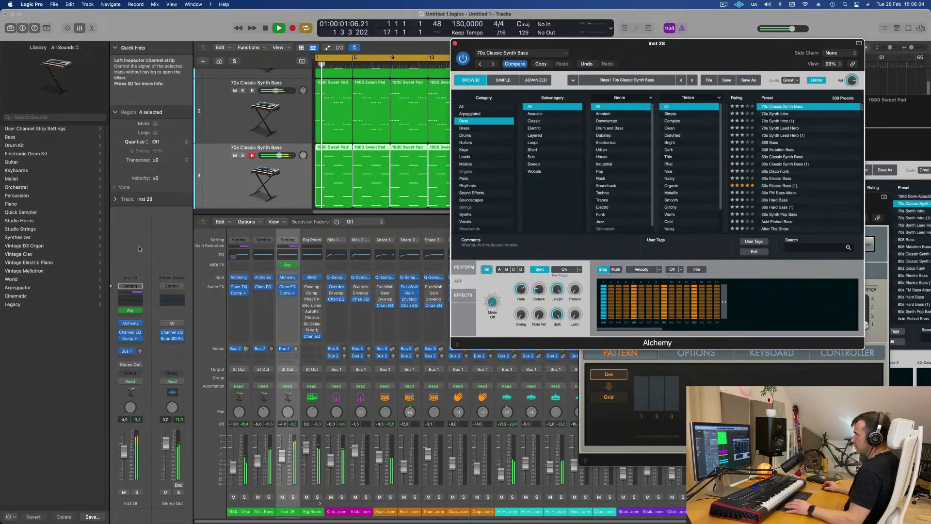
Step: Adjust Alchemy's Cutoff and Reverb performance controls during playback and set the Inst 28 channel volume to -9.2 dB
{"action": "key", "text": "space"}
{"action": "key", "text": "space"}
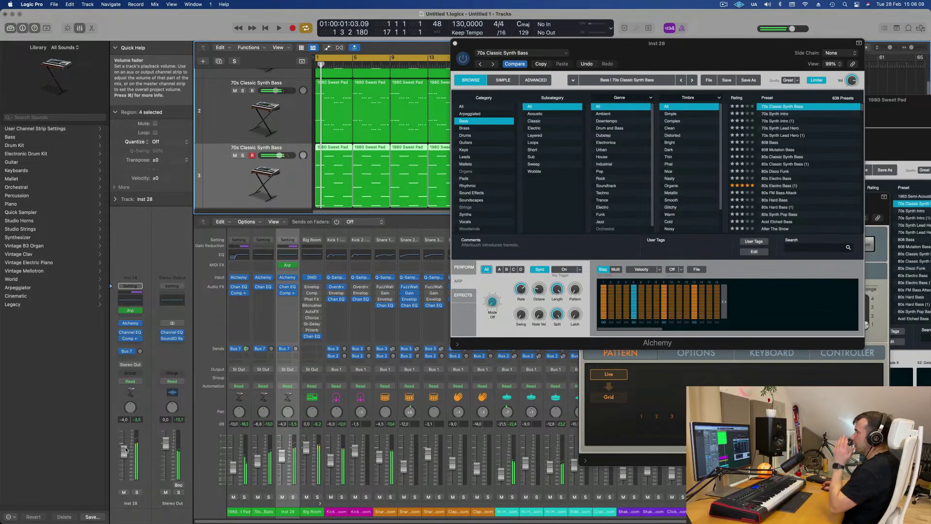
{"action": "key", "text": "space"}
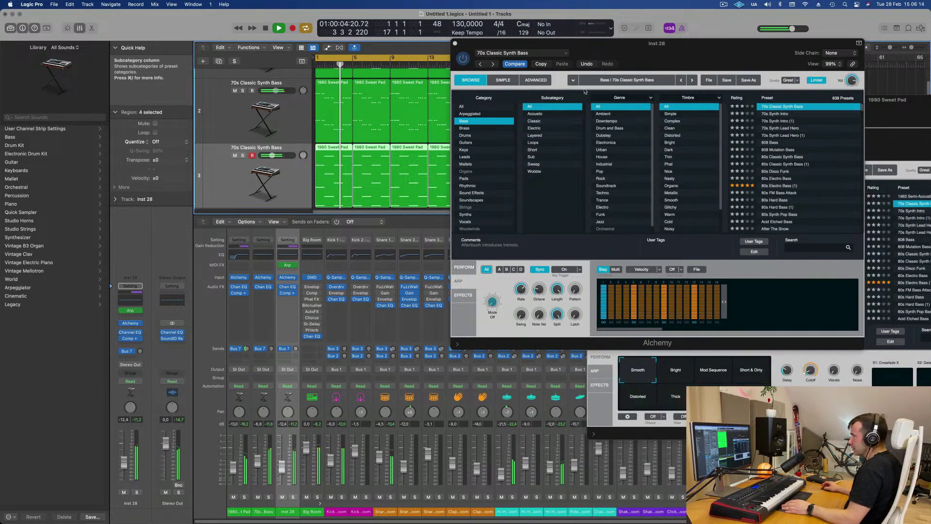
{"action": "left_click_drag", "start_coordinate": [738, 50], "coordinate": [695, 111]}
{"action": "left_click", "coordinate": [480, 329]}
{"action": "key", "text": "space"}
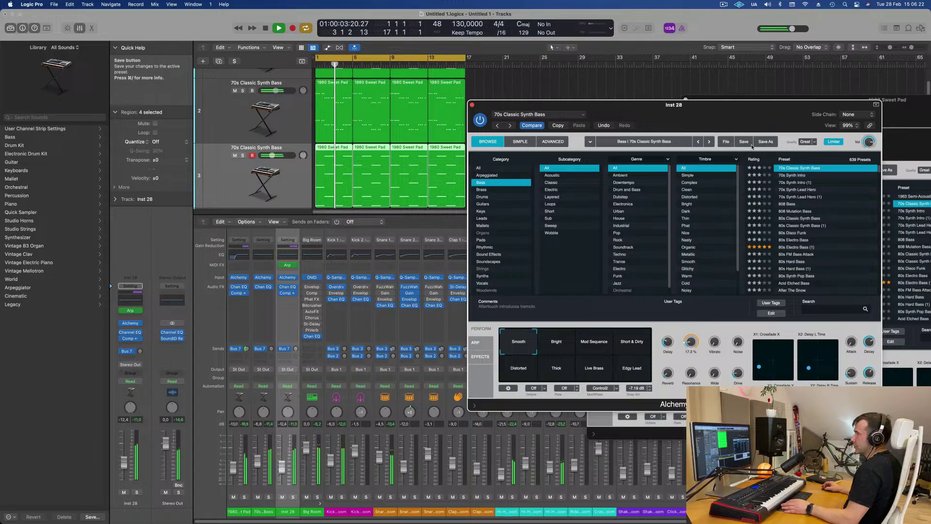
{"action": "left_click_drag", "start_coordinate": [630, 105], "coordinate": [594, 100]}
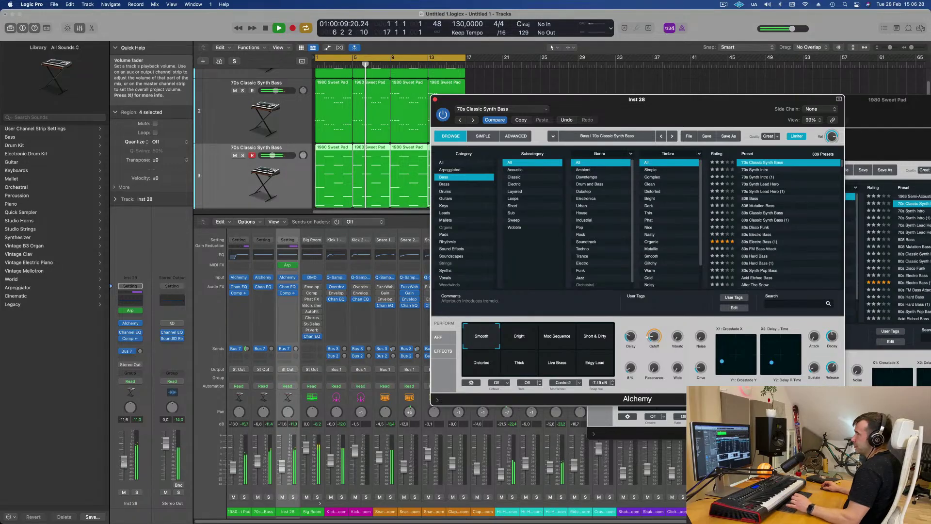
{"action": "left_click_drag", "start_coordinate": [125, 460], "coordinate": [124, 460]}
Step: Close the Inst 28 Alchemy window and hide the Mixer
{"action": "left_click_drag", "start_coordinate": [671, 114], "coordinate": [622, 127]}
{"action": "left_click", "coordinate": [387, 113]}
{"action": "left_click", "coordinate": [509, 102]}
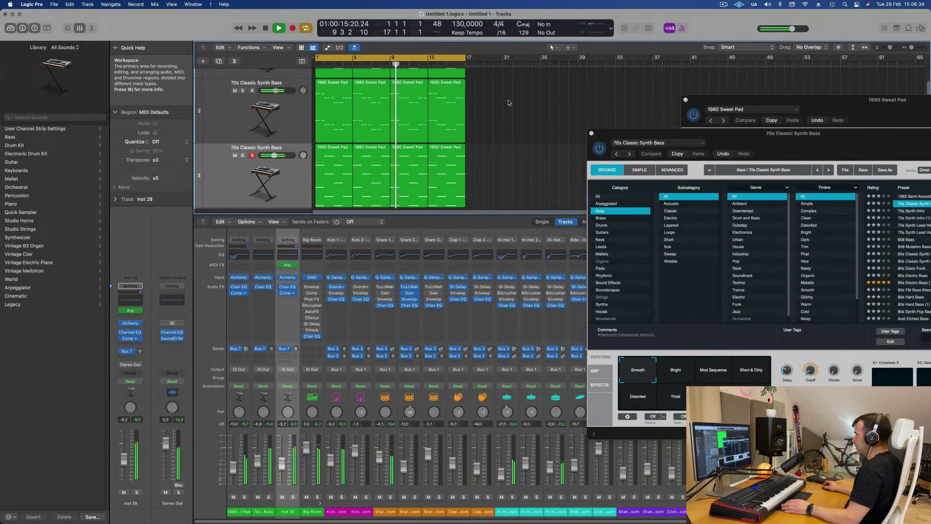
{"action": "key", "text": "x"}
Step: Duplicate the third track, the arpeggiated 70s Classic Synth Bass, as a new empty track with the same settings
{"action": "left_click", "coordinate": [238, 189]}
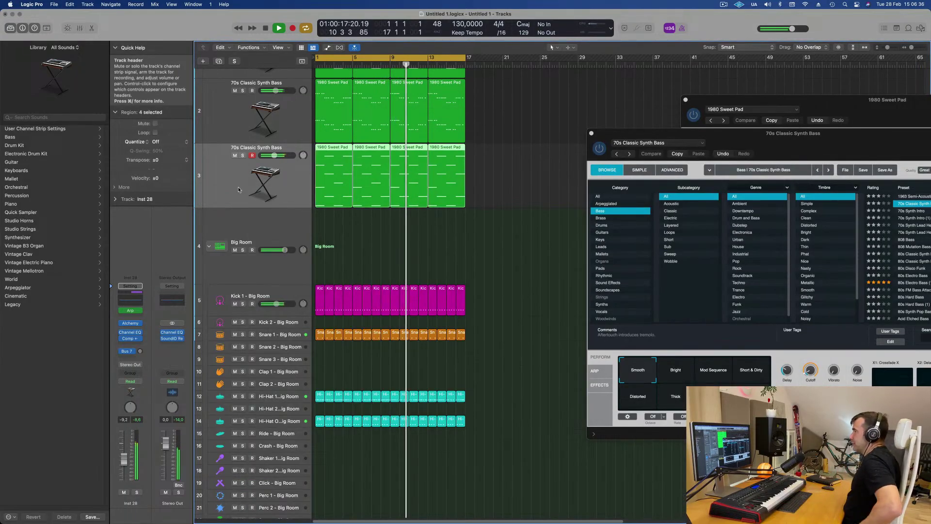
{"action": "left_click", "coordinate": [218, 61]}
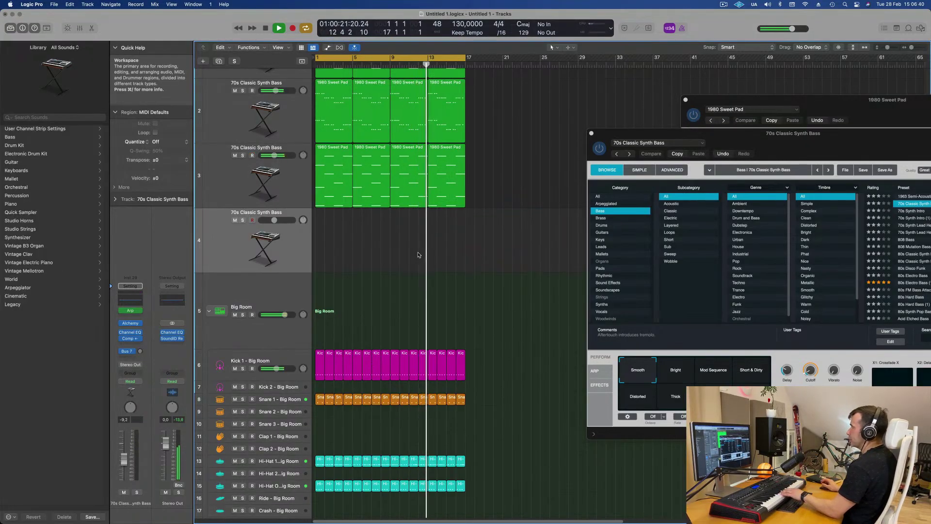
{"action": "scroll", "coordinate": [418, 255], "scroll_direction": "up", "scroll_amount": 3}
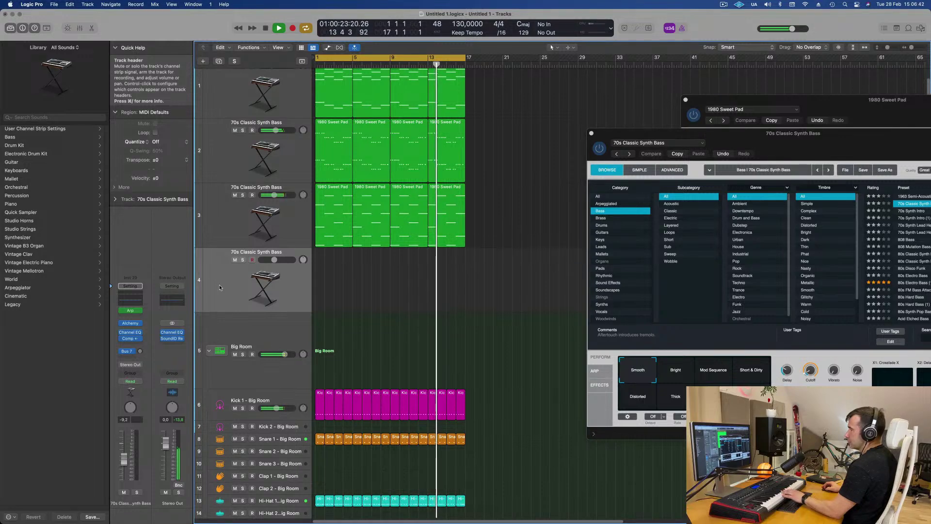
Step: View the notes of track 3's first region in the Piano Roll, then deselect the region
{"action": "left_click", "coordinate": [332, 186]}
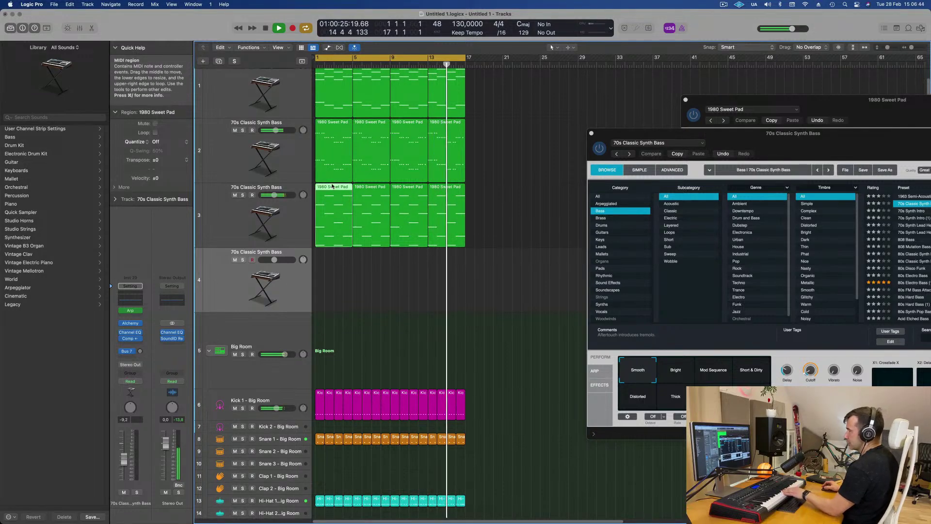
{"action": "double_click", "coordinate": [332, 186]}
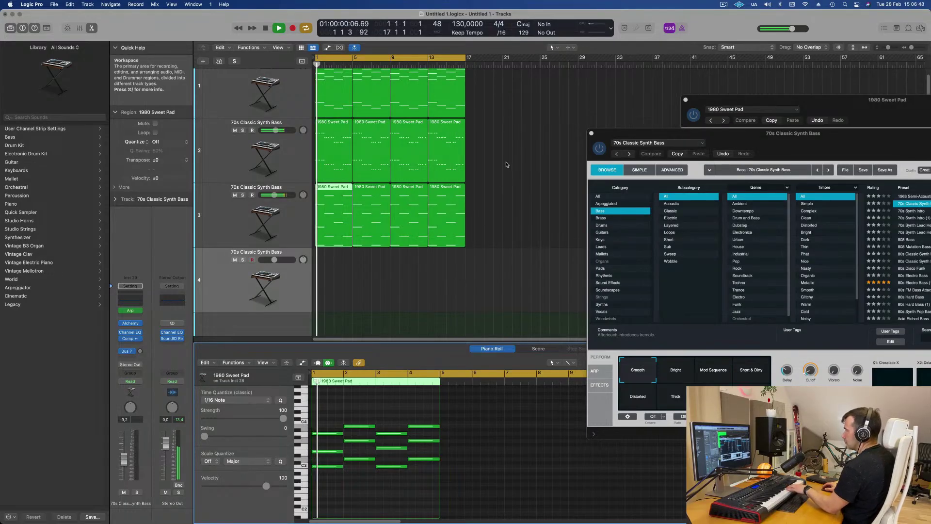
{"action": "left_click", "coordinate": [508, 139]}
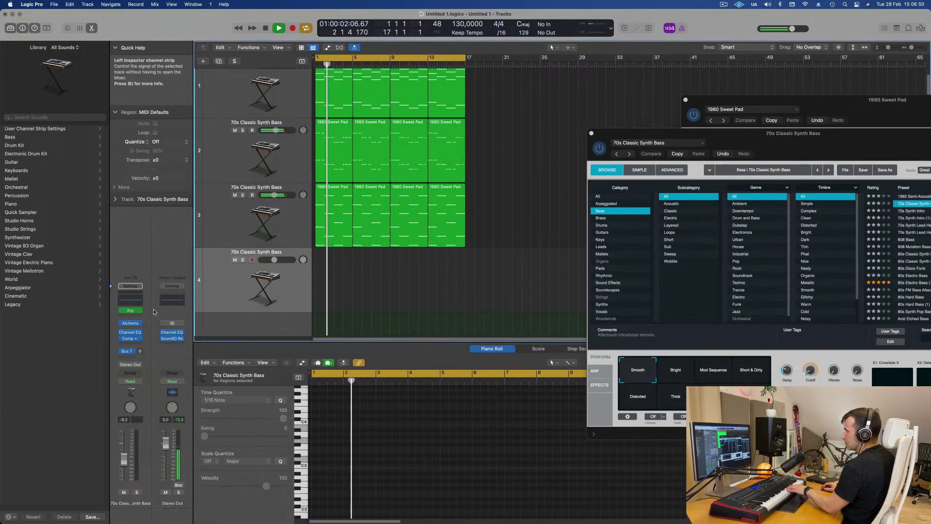
Step: Bypass the Arpeggiator on the duplicated track, open its Alchemy instrument, and raise its send to Bus 7
{"action": "left_click", "coordinate": [139, 311]}
{"action": "left_click", "coordinate": [120, 312]}
{"action": "left_click", "coordinate": [121, 311]}
{"action": "left_click", "coordinate": [140, 351]}
{"action": "left_click", "coordinate": [130, 323]}
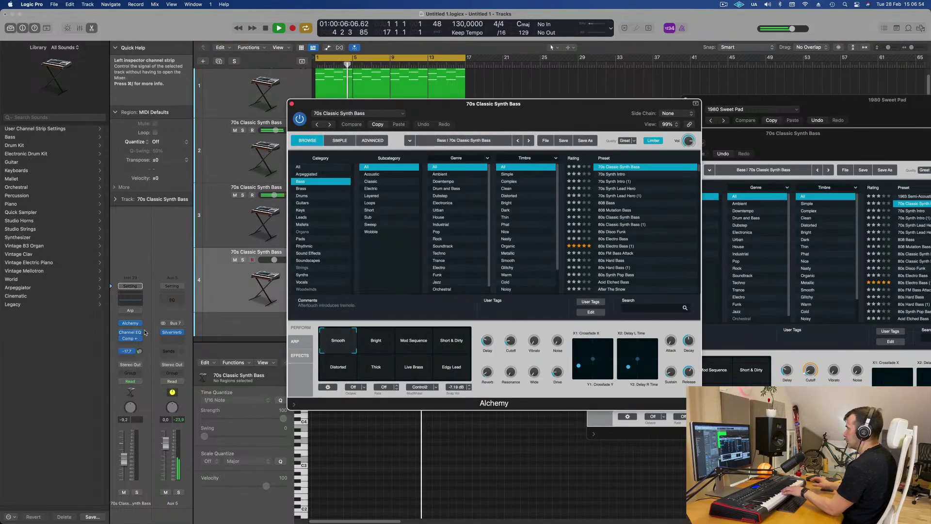
{"action": "left_click_drag", "start_coordinate": [140, 351], "coordinate": [141, 319]}
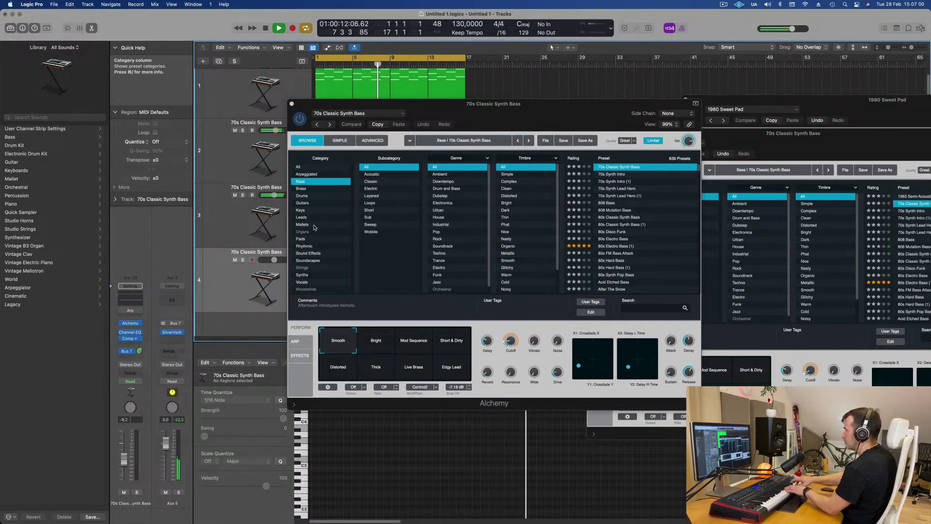
Step: Load the Flute Phonics preset from Alchemy's Keys category on track 4 and raise the channel volume to -3.9 dB
{"action": "left_click", "coordinate": [300, 210]}
{"action": "left_click_drag", "start_coordinate": [475, 104], "coordinate": [585, 149]}
{"action": "scroll", "coordinate": [762, 306], "scroll_direction": "down", "scroll_amount": 4}
{"action": "scroll", "coordinate": [734, 261], "scroll_direction": "down", "scroll_amount": 5}
{"action": "left_click", "coordinate": [721, 274]}
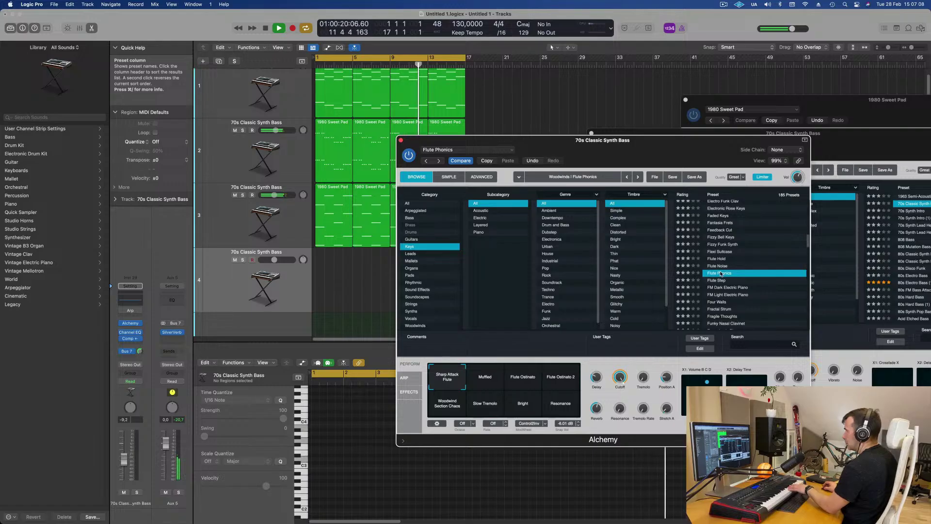
{"action": "left_click_drag", "start_coordinate": [640, 157], "coordinate": [587, 130]}
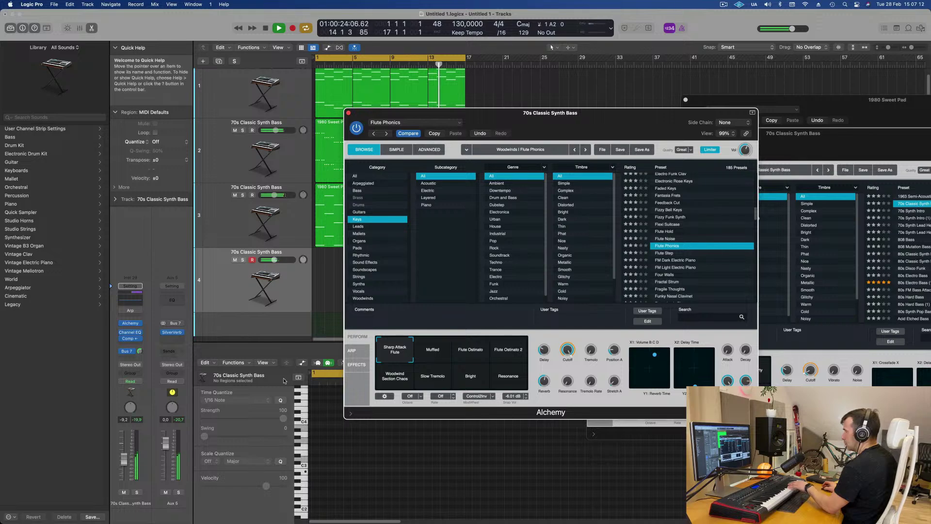
{"action": "left_click", "coordinate": [127, 444]}
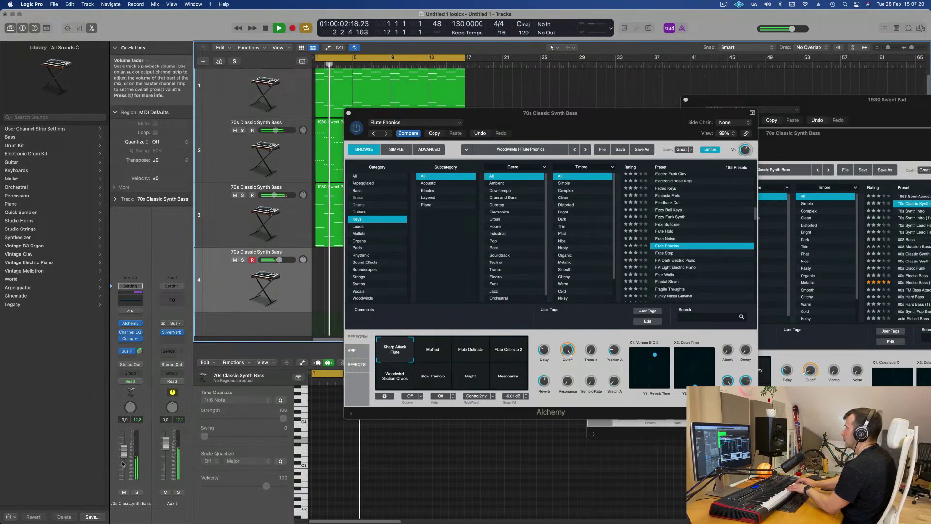
Step: Raise track 4's channel volume to -0.9 dB and audition the Flute Phonics performance snapshots, ending on Sharp Attack Flute
{"action": "left_click_drag", "start_coordinate": [124, 451], "coordinate": [128, 446]}
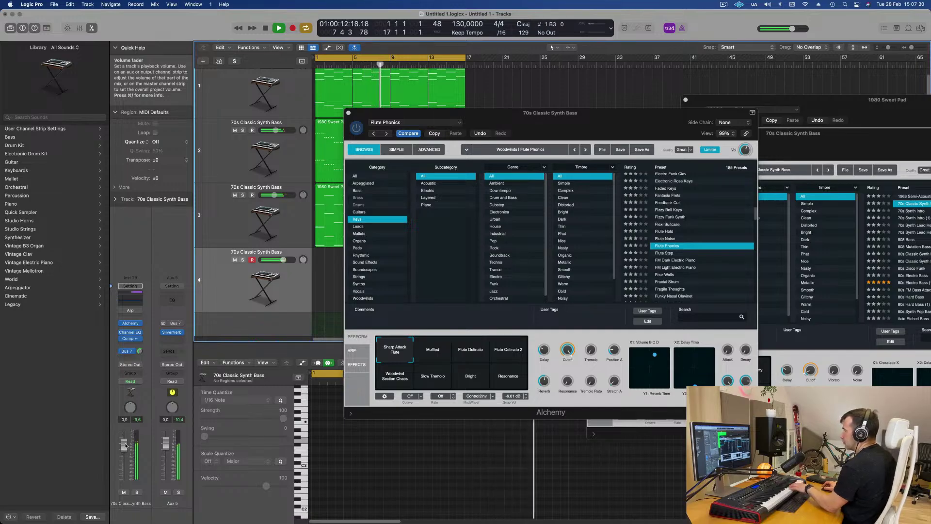
{"action": "left_click", "coordinate": [440, 351]}
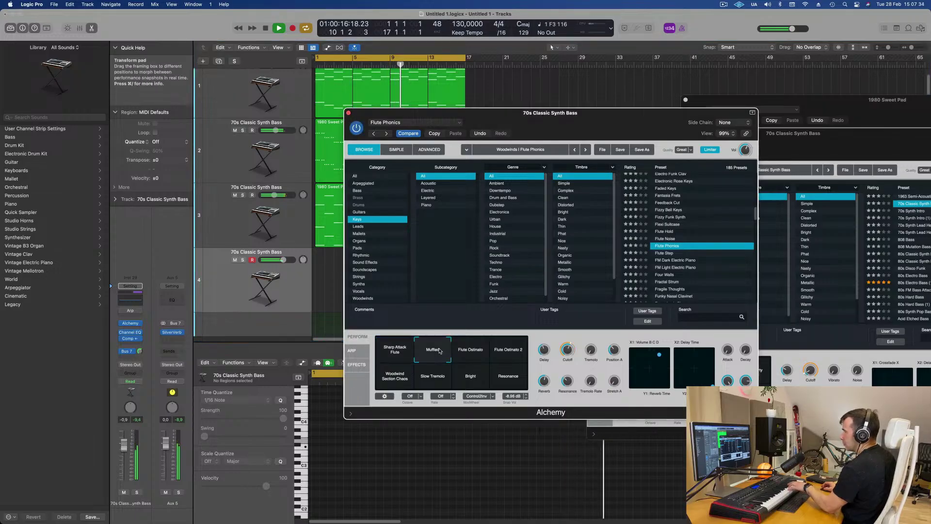
{"action": "left_click", "coordinate": [471, 354]}
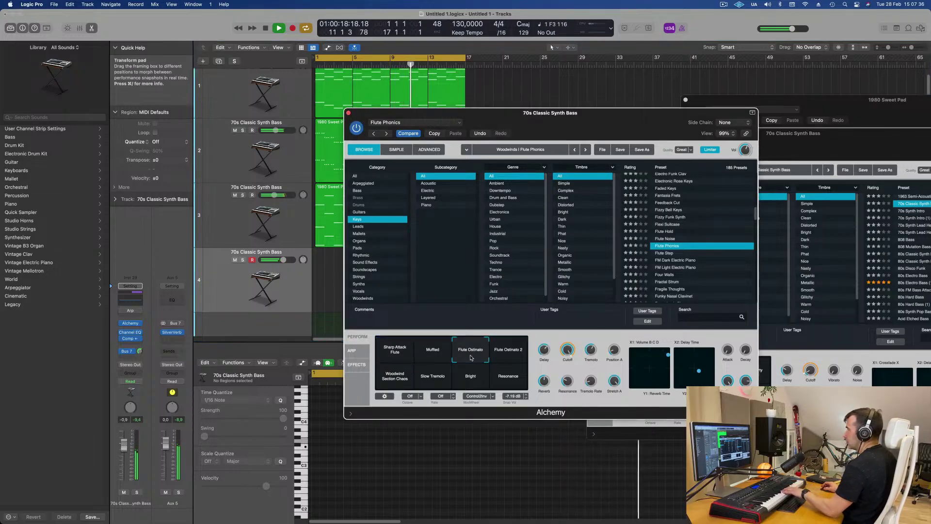
{"action": "left_click", "coordinate": [507, 354]}
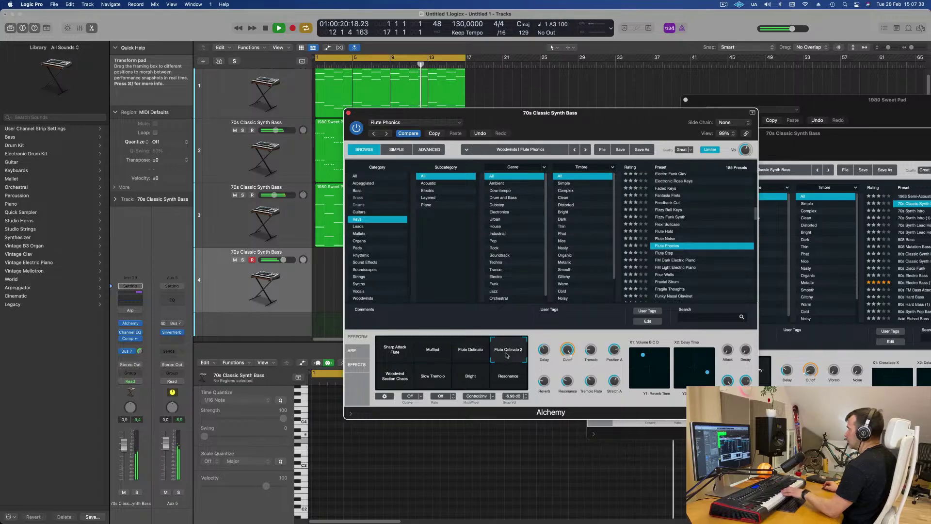
{"action": "left_click", "coordinate": [397, 380]}
{"action": "left_click", "coordinate": [473, 379]}
{"action": "left_click", "coordinate": [405, 378]}
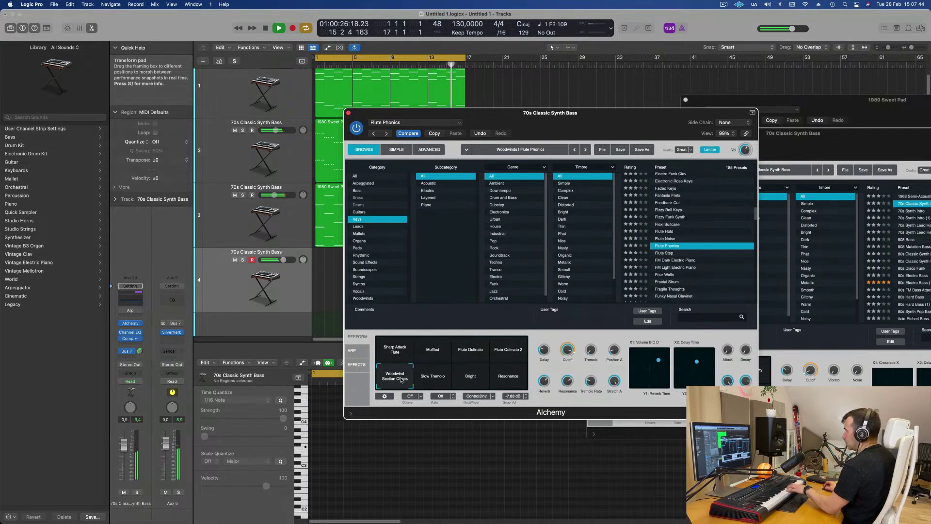
{"action": "left_click", "coordinate": [467, 379]}
{"action": "left_click", "coordinate": [386, 357]}
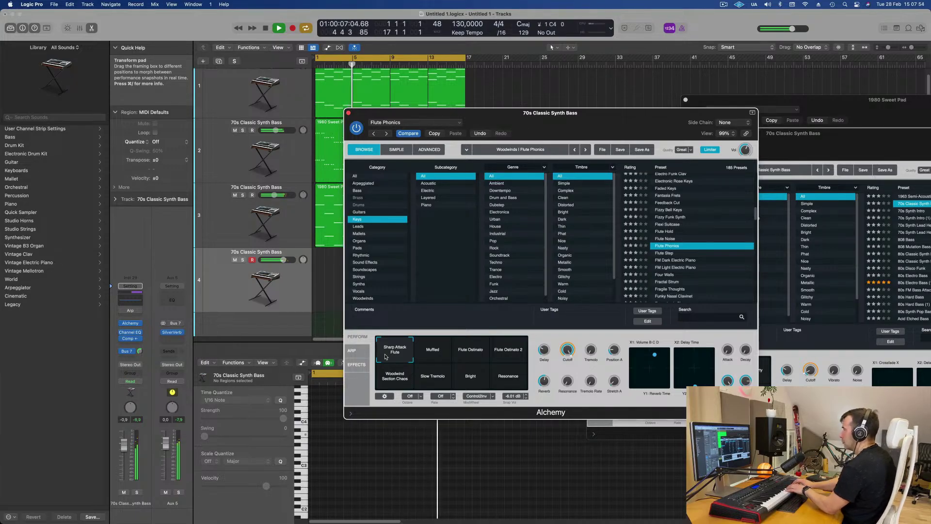
Step: Try the FM Dark Electric Piano preset on track 4, raising the channel volume to 1.3 dB and adjusting Alchemy's output volume
{"action": "left_click", "coordinate": [681, 261]}
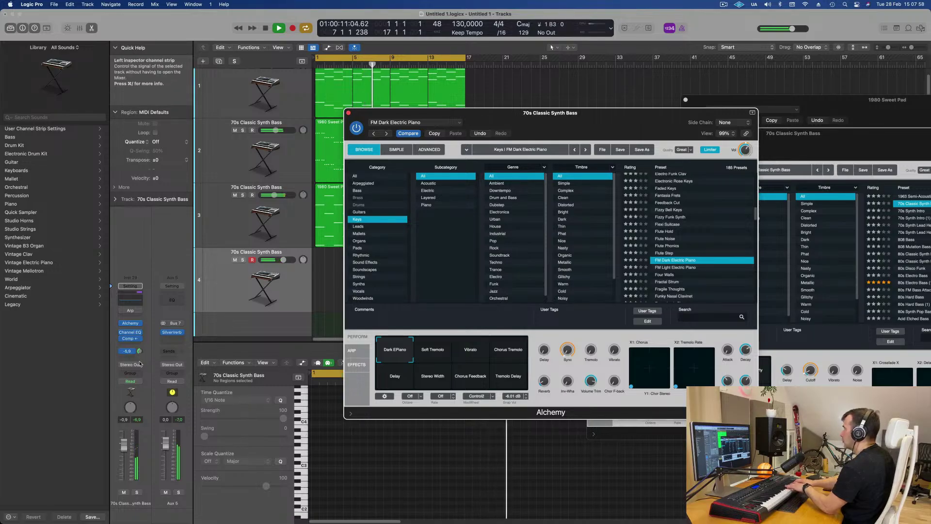
{"action": "left_click_drag", "start_coordinate": [283, 259], "coordinate": [286, 260]}
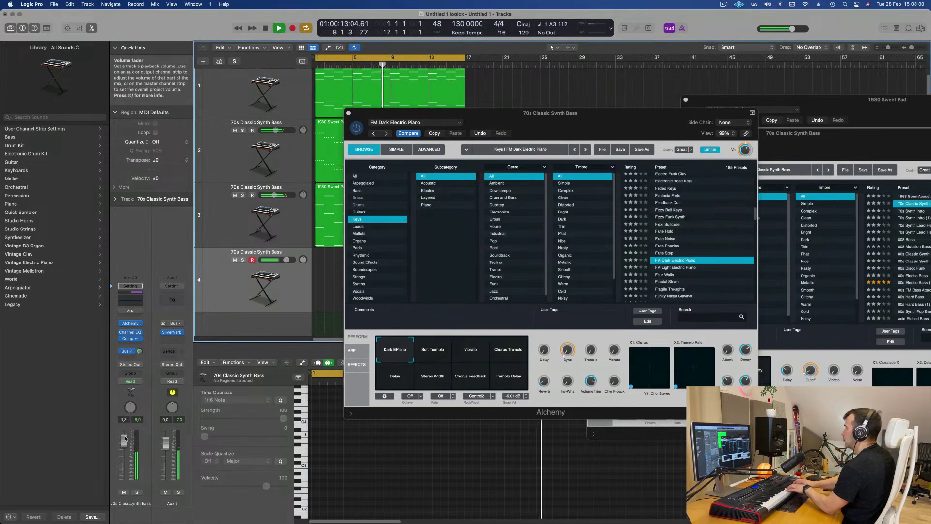
{"action": "left_click_drag", "start_coordinate": [123, 442], "coordinate": [125, 438]}
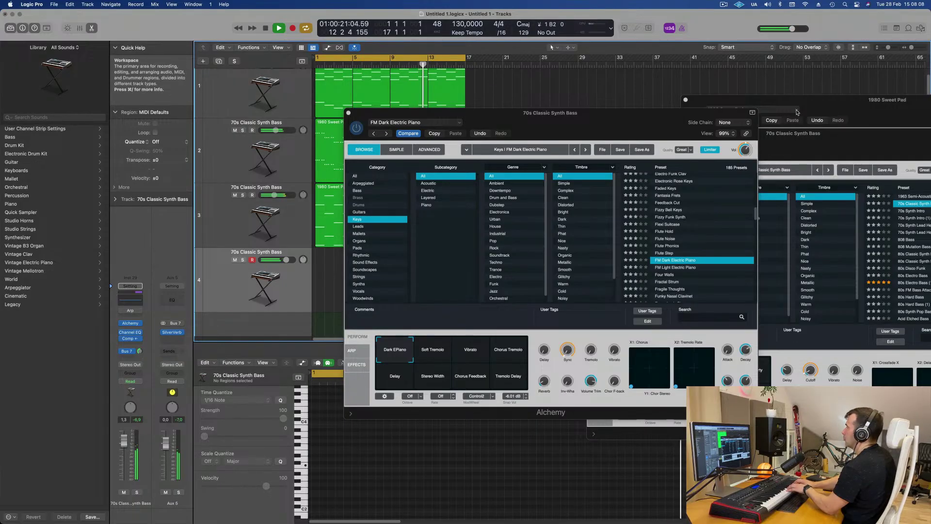
{"action": "left_click", "coordinate": [746, 139]}
{"action": "left_click_drag", "start_coordinate": [746, 139], "coordinate": [745, 133]}
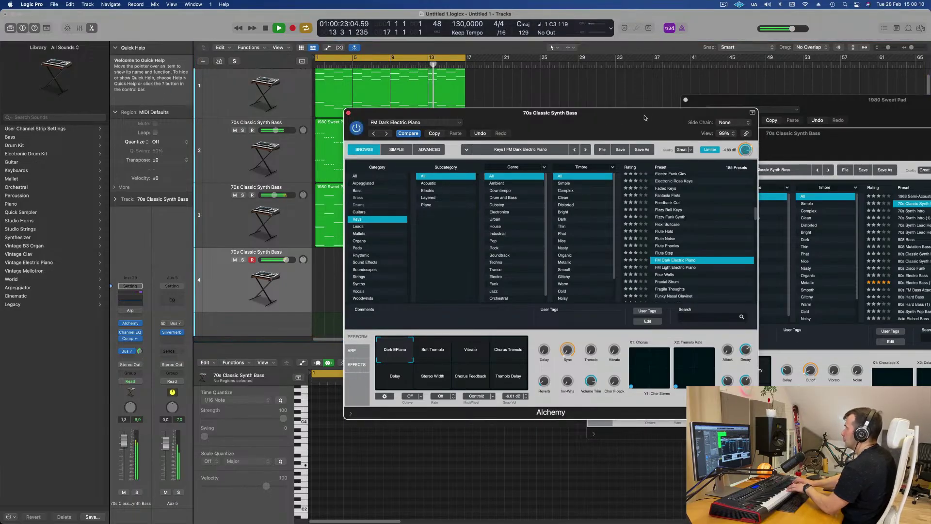
Step: Load the Four Walls preset on track 4 and lower the channel volume to -7.6 dB
{"action": "left_click_drag", "start_coordinate": [645, 118], "coordinate": [663, 127]}
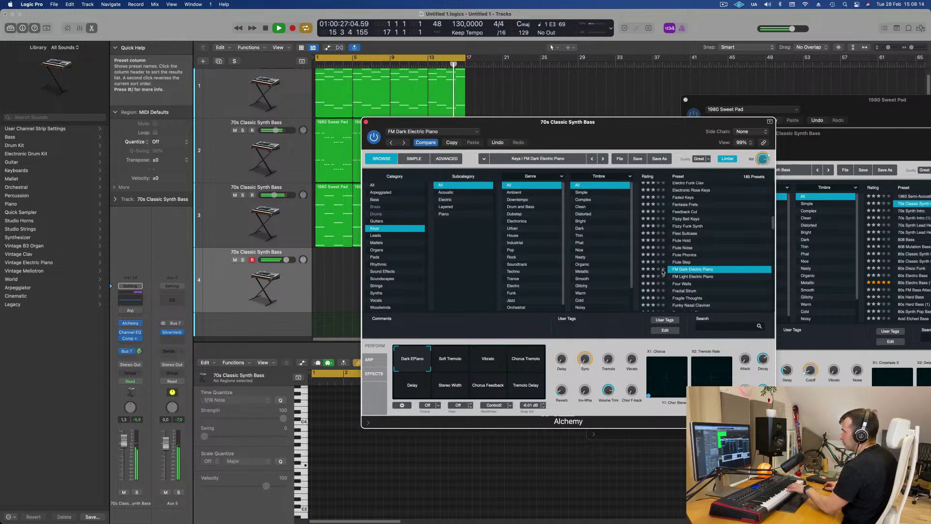
{"action": "left_click", "coordinate": [684, 284]}
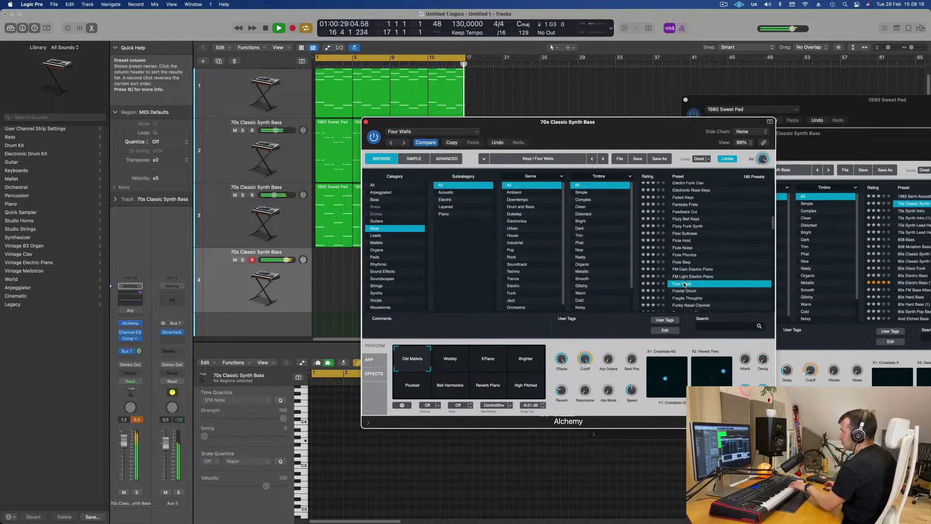
{"action": "left_click_drag", "start_coordinate": [125, 449], "coordinate": [125, 470]}
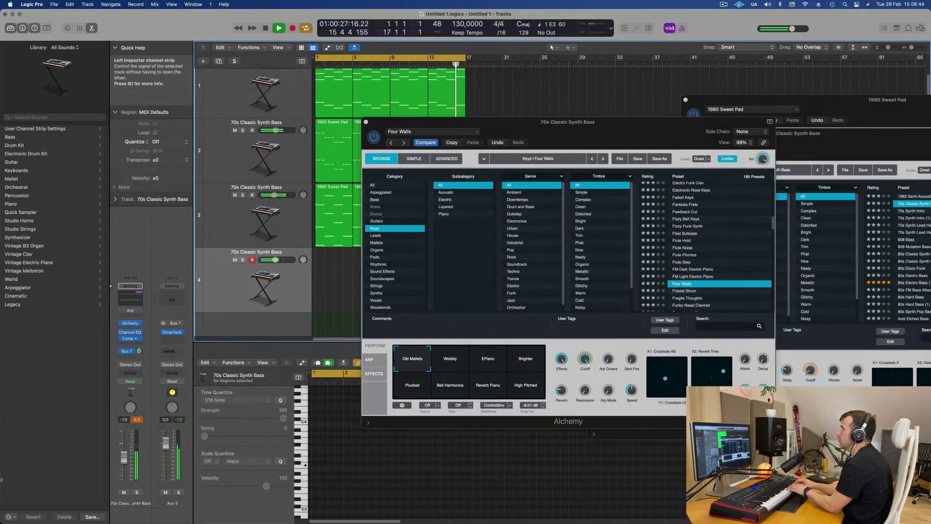
Step: Audition the Four Walls performance snapshots, including Wobbly, EPiano, Plucked, Bell Harmonics and Reverb Piano
{"action": "left_click", "coordinate": [450, 358]}
{"action": "left_click", "coordinate": [488, 359]}
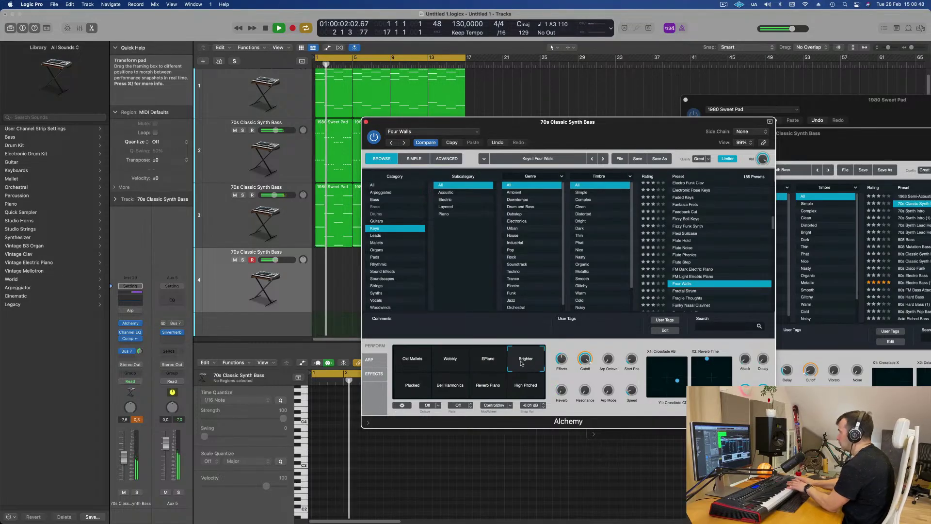
{"action": "left_click", "coordinate": [413, 386]}
{"action": "left_click", "coordinate": [457, 387]}
{"action": "left_click", "coordinate": [488, 385]}
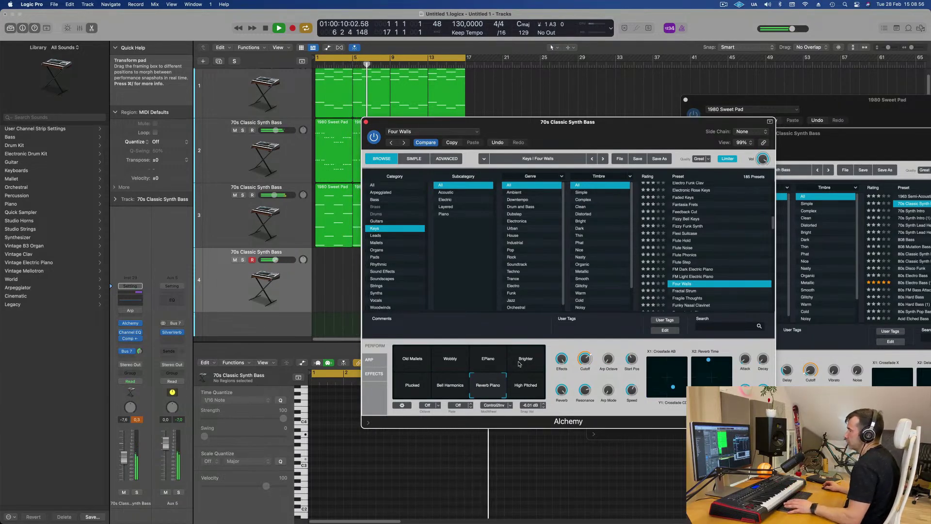
Step: Try Fuzzy Soul Organ, then load the Gaseous Lead preset and record a melody on track 4 from bar 2
{"action": "scroll", "coordinate": [719, 275], "scroll_direction": "down", "scroll_amount": 3}
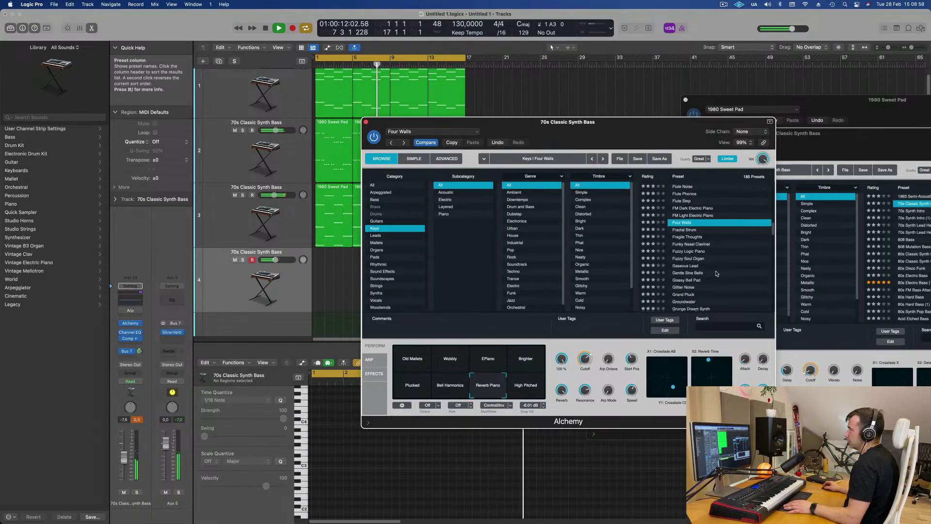
{"action": "left_click", "coordinate": [696, 259]}
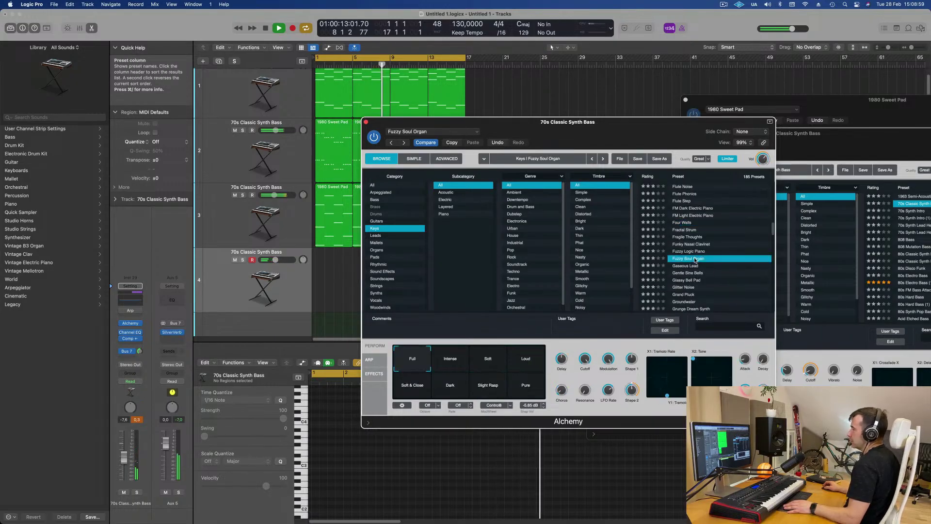
{"action": "left_click", "coordinate": [690, 265]}
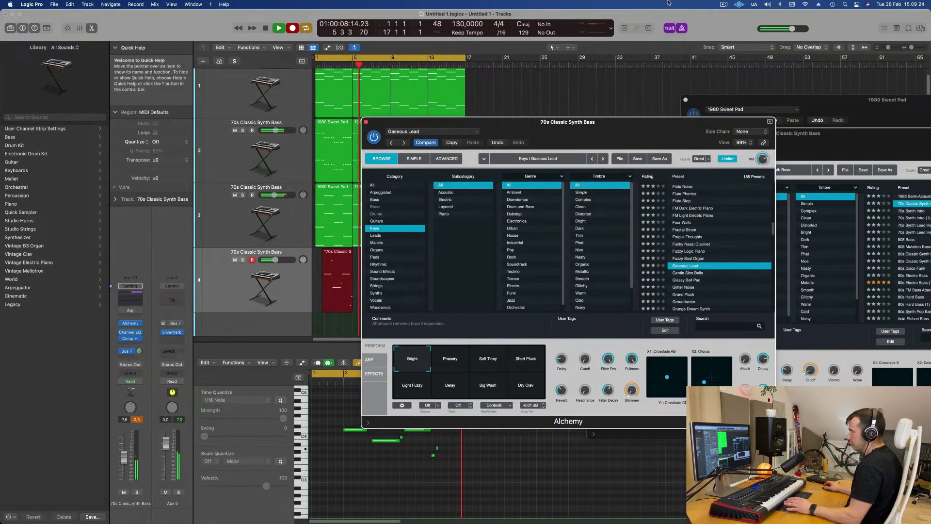
{"action": "left_click_drag", "start_coordinate": [566, 129], "coordinate": [845, 121]}
{"action": "key", "text": "space"}
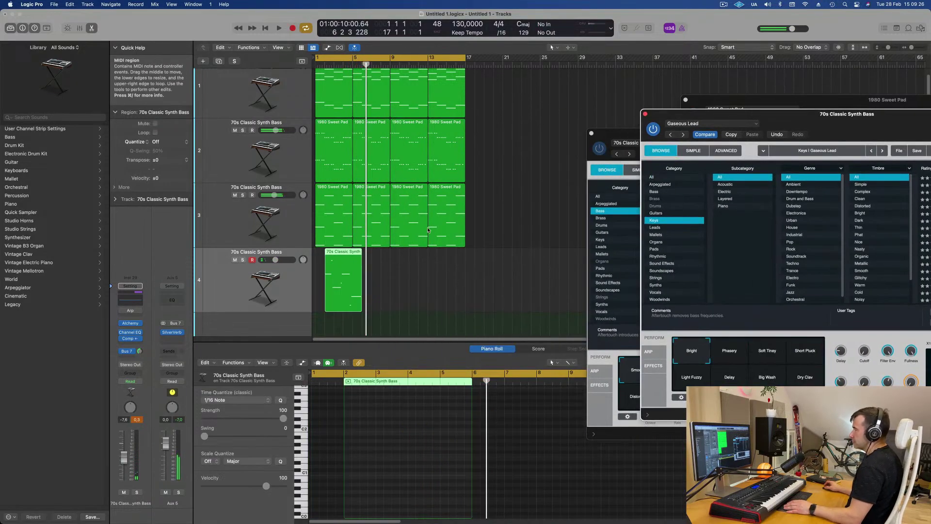
Step: Play back the newly recorded region on track 4 and display its notes in the Piano Roll
{"action": "key", "text": "Return"}
{"action": "key", "text": "space"}
{"action": "left_click", "coordinate": [346, 252]}
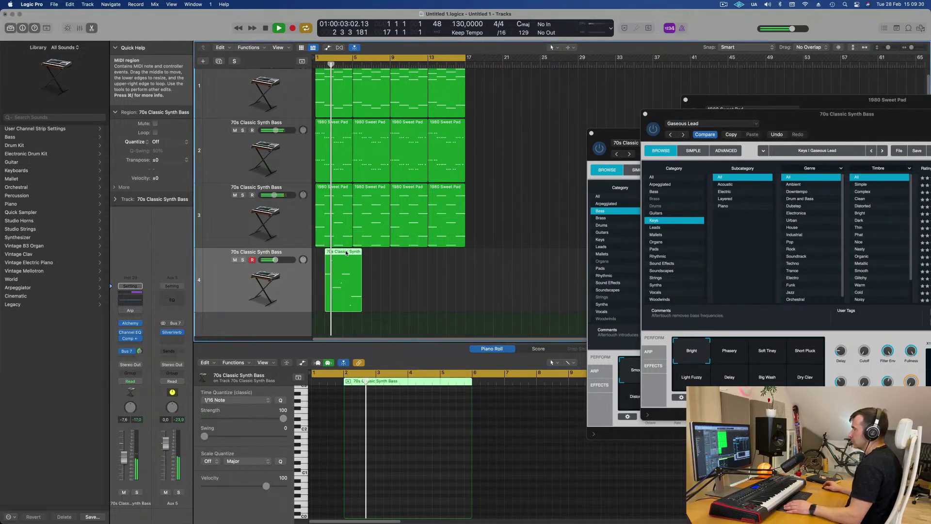
{"action": "key", "text": "e"}
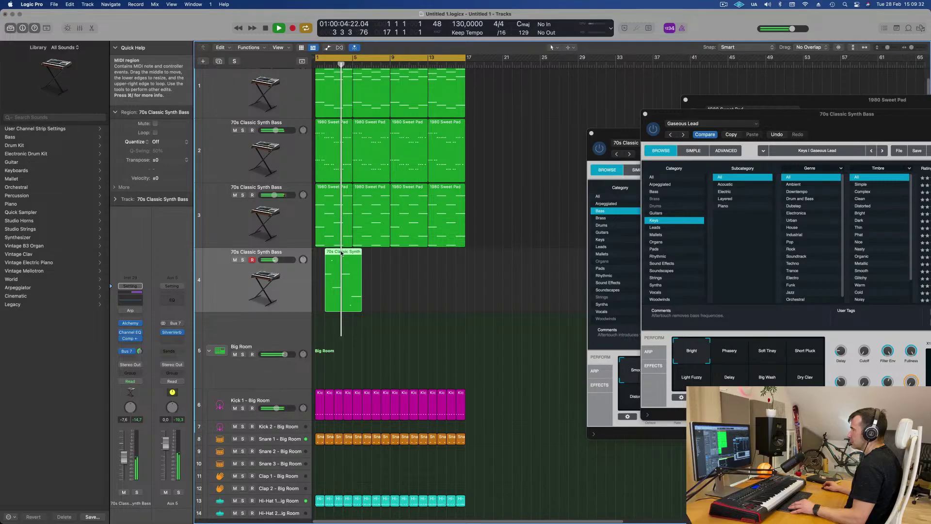
{"action": "key", "text": "e"}
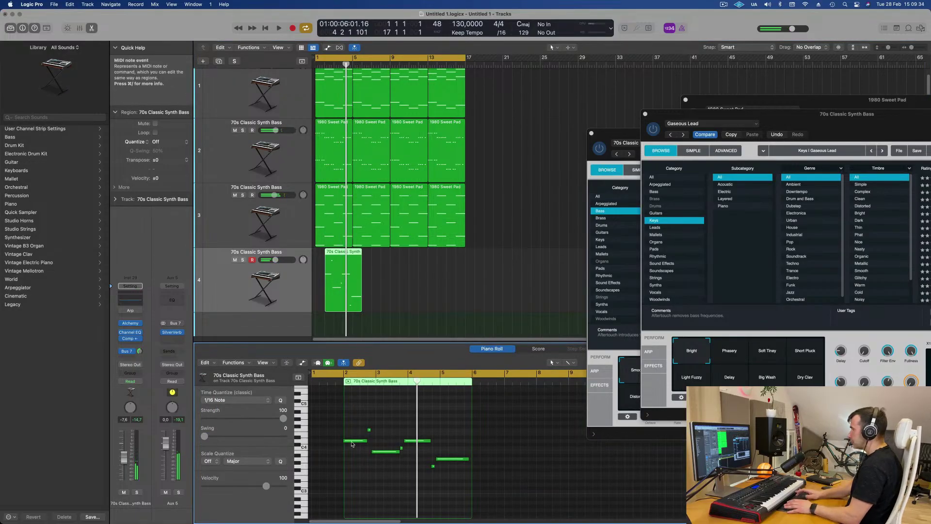
Step: Extend the track 4 region back to bar 1, copy its first note there at pitch C4, and play it back
{"action": "left_click_drag", "start_coordinate": [344, 405], "coordinate": [313, 406]}
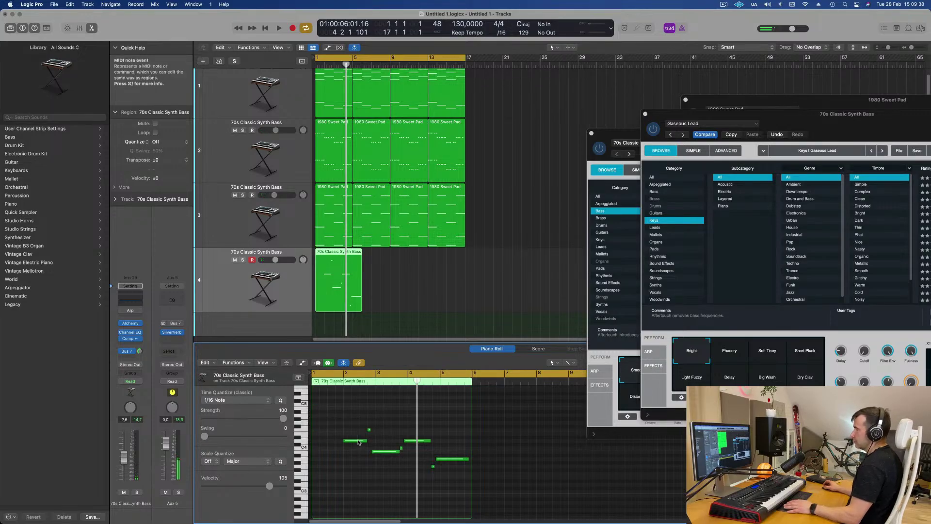
{"action": "left_click_drag", "start_coordinate": [355, 445], "coordinate": [322, 450]}
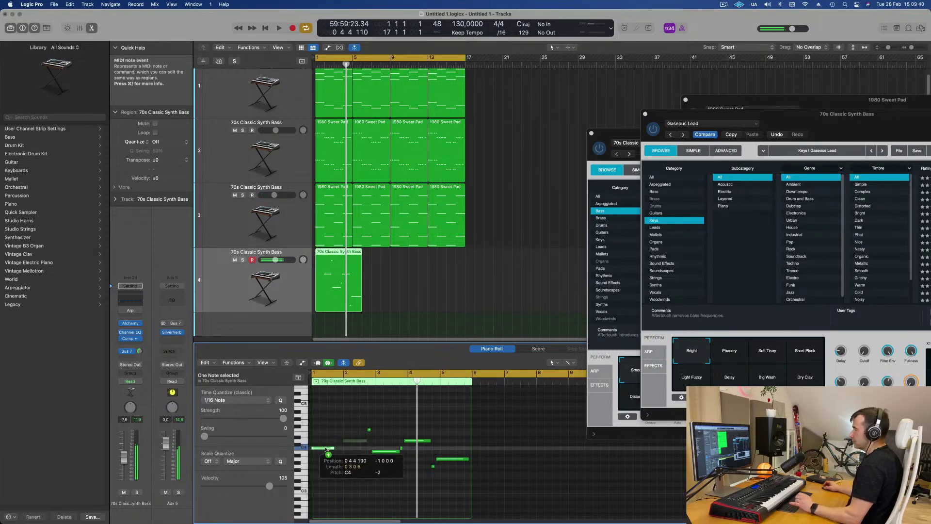
{"action": "key", "text": "Return"}
{"action": "key", "text": "space"}
{"action": "key", "text": "space"}
{"action": "key", "text": "space"}
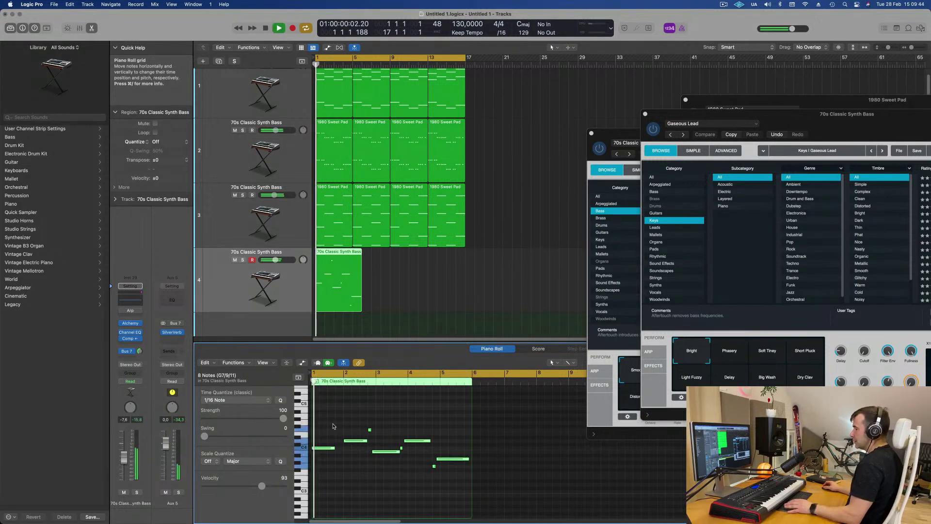
Step: Listen to the extended melody and split the track 4 region at bar 2, selecting the one-bar first piece
{"action": "scroll", "coordinate": [339, 413], "scroll_direction": "down", "scroll_amount": 2}
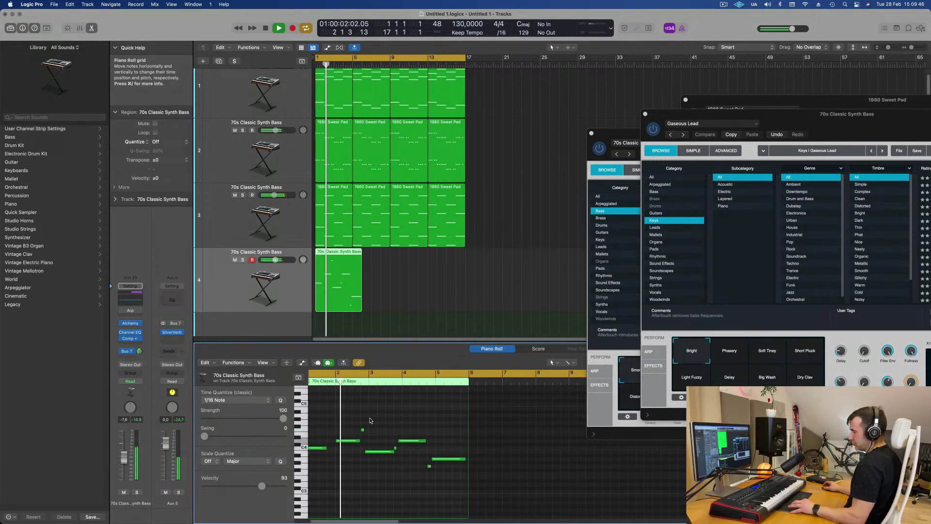
{"action": "scroll", "coordinate": [344, 400], "scroll_direction": "down", "scroll_amount": 1}
{"action": "scroll", "coordinate": [344, 399], "scroll_direction": "up", "scroll_amount": 2}
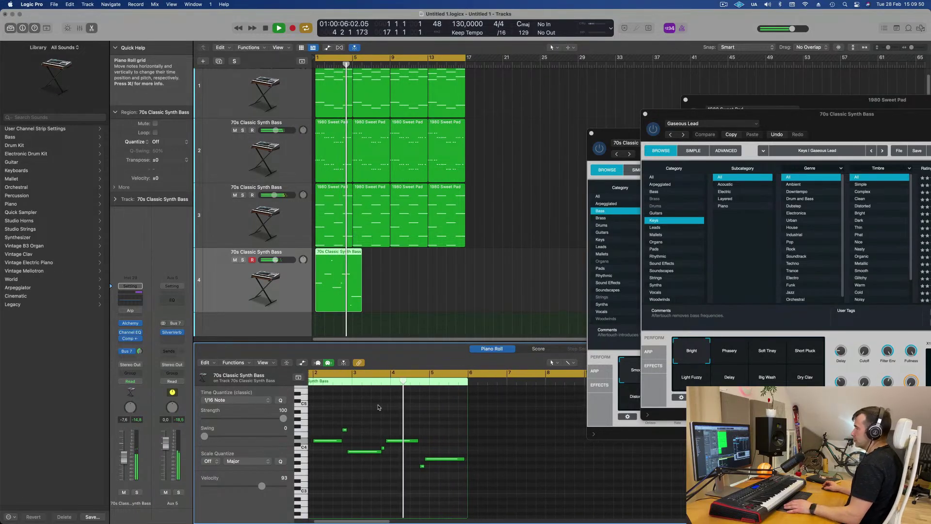
{"action": "scroll", "coordinate": [432, 431], "scroll_direction": "down", "scroll_amount": 2}
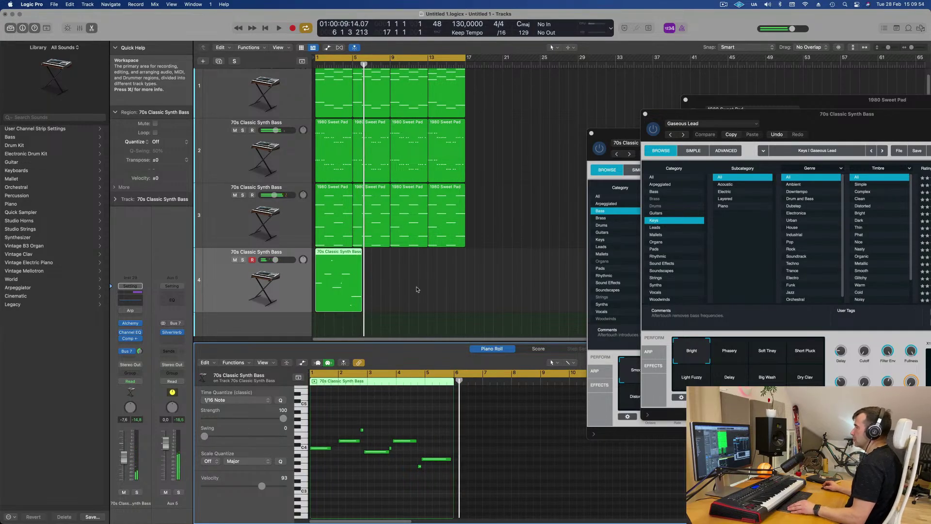
{"action": "key", "text": "space"}
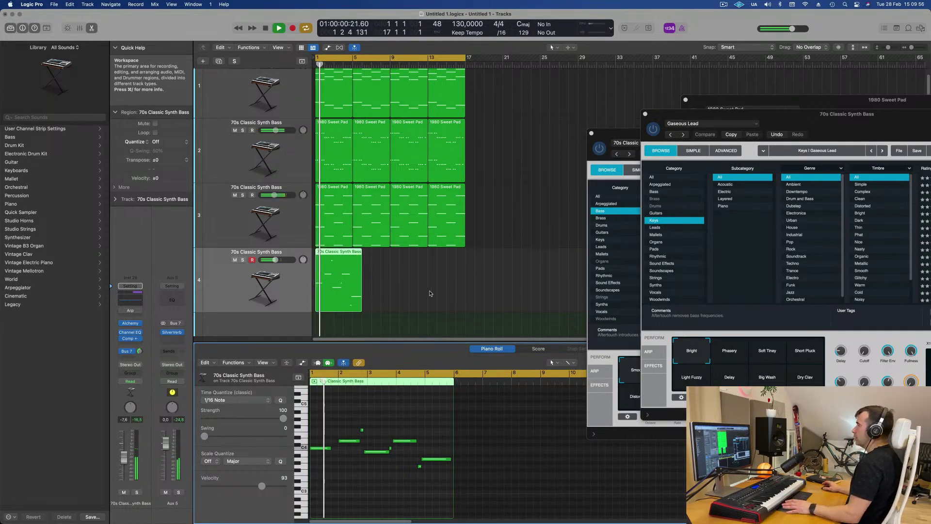
{"action": "left_click", "coordinate": [417, 289]}
{"action": "left_click", "coordinate": [339, 276]}
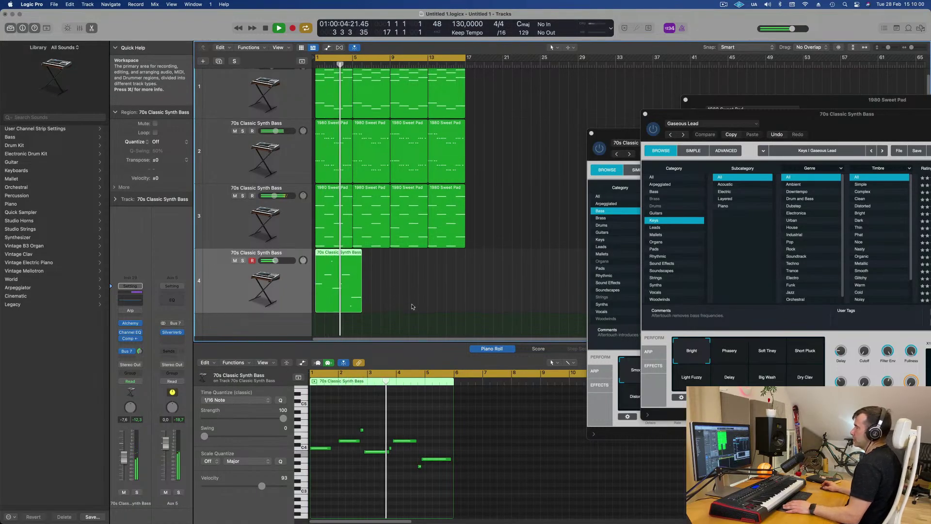
{"action": "double_click", "coordinate": [324, 254], "text": "super"}
{"action": "left_click", "coordinate": [320, 254]}
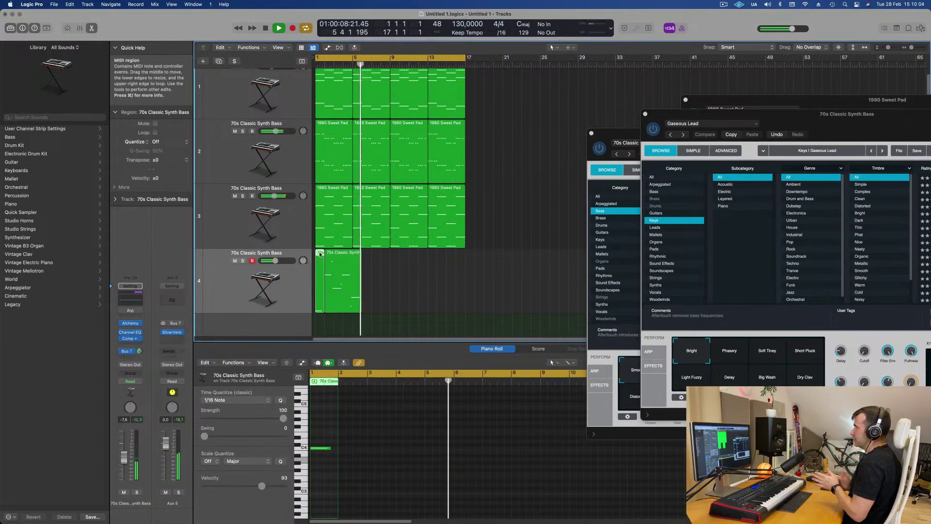
Step: Try the melody without the one-bar first piece by deleting it and moving the remaining region to bar 1
{"action": "key", "text": "space"}
{"action": "key", "text": "Delete"}
{"action": "left_click_drag", "start_coordinate": [328, 257], "coordinate": [318, 257]}
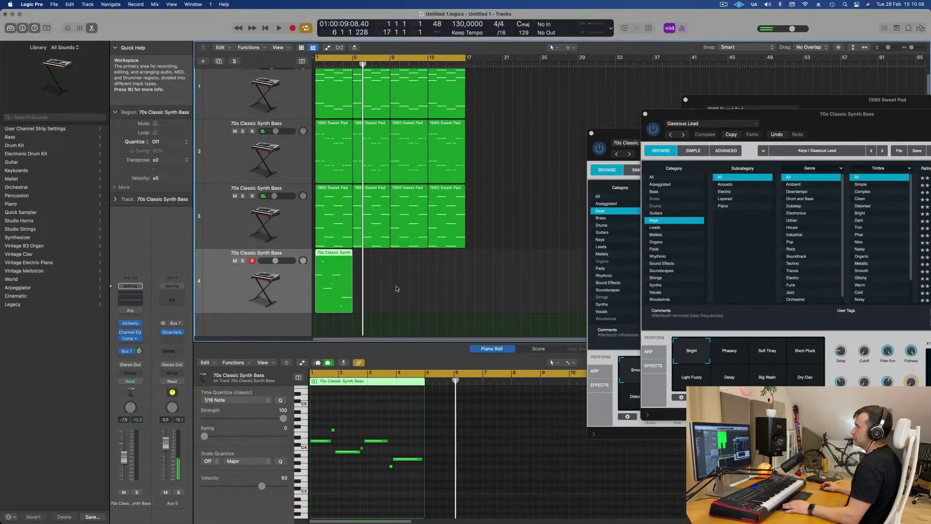
{"action": "key", "text": "space"}
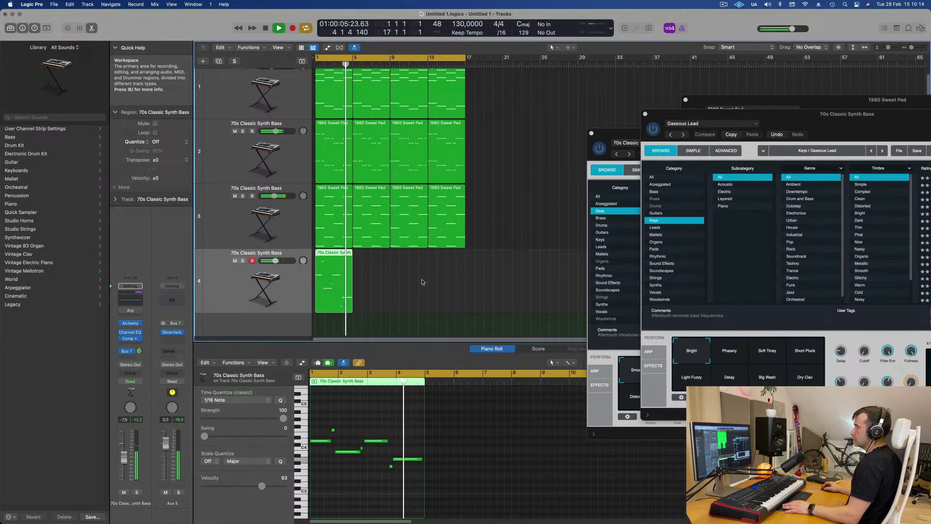
Step: Return the track 4 region to bar 2, undo the deletion of the one-bar piece, and play from the start
{"action": "key", "text": "alt+Right"}
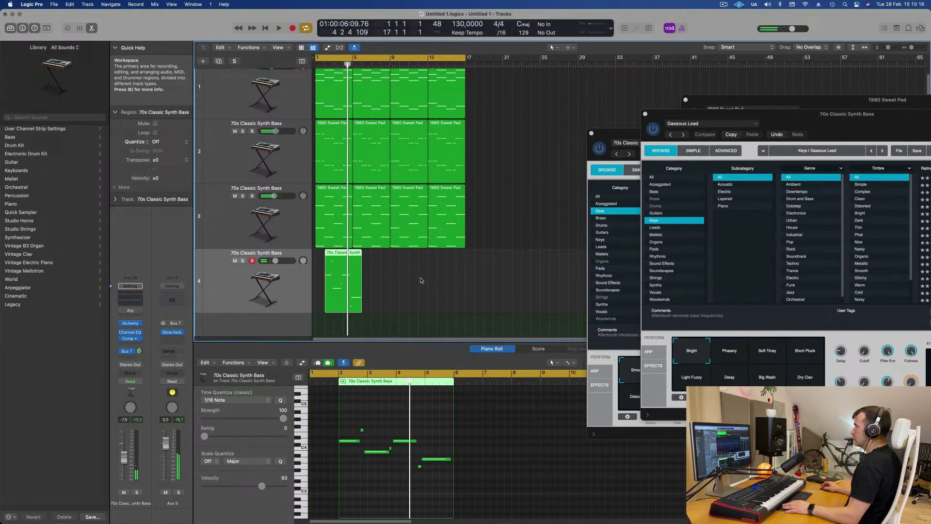
{"action": "key", "text": "super+z"}
{"action": "key", "text": "space"}
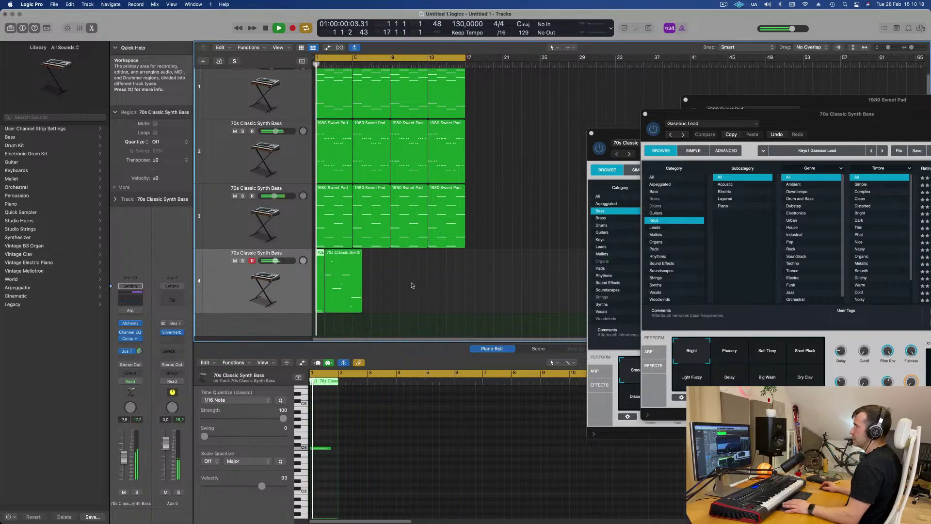
Step: Join the two track 4 regions into one at bar 1, copy it to bar 9, and select both copies
{"action": "left_click", "coordinate": [411, 285]}
{"action": "left_click", "coordinate": [348, 281]}
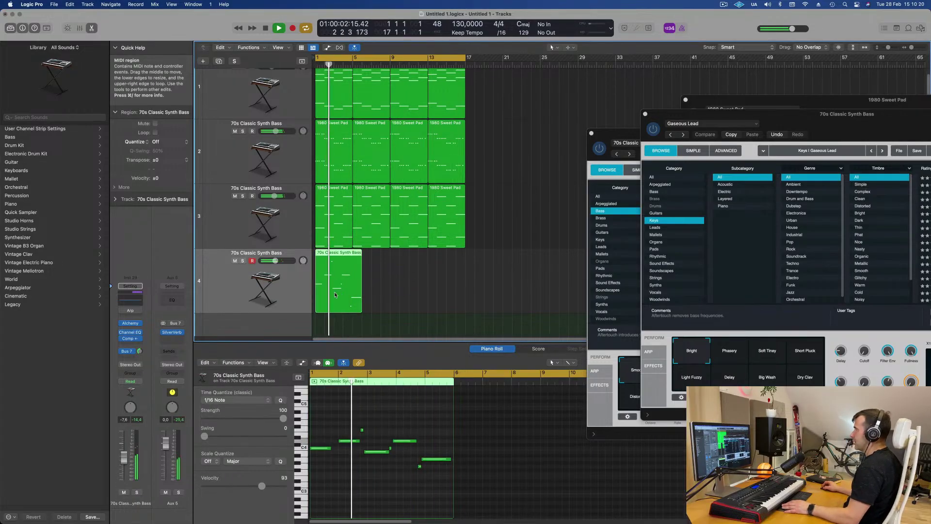
{"action": "left_click", "coordinate": [409, 287]}
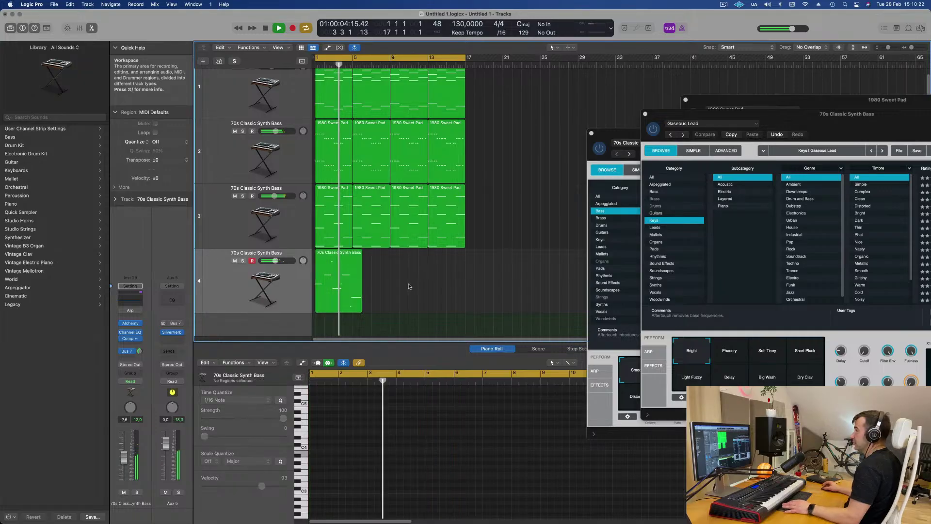
{"action": "left_click_drag", "start_coordinate": [342, 259], "coordinate": [406, 258]}
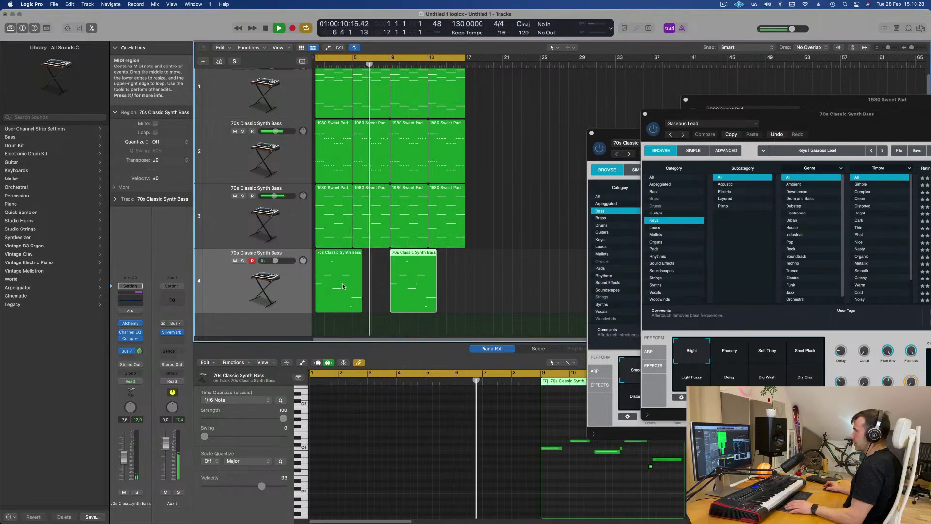
{"action": "left_click", "coordinate": [354, 287], "text": "shift"}
{"action": "key", "text": "space"}
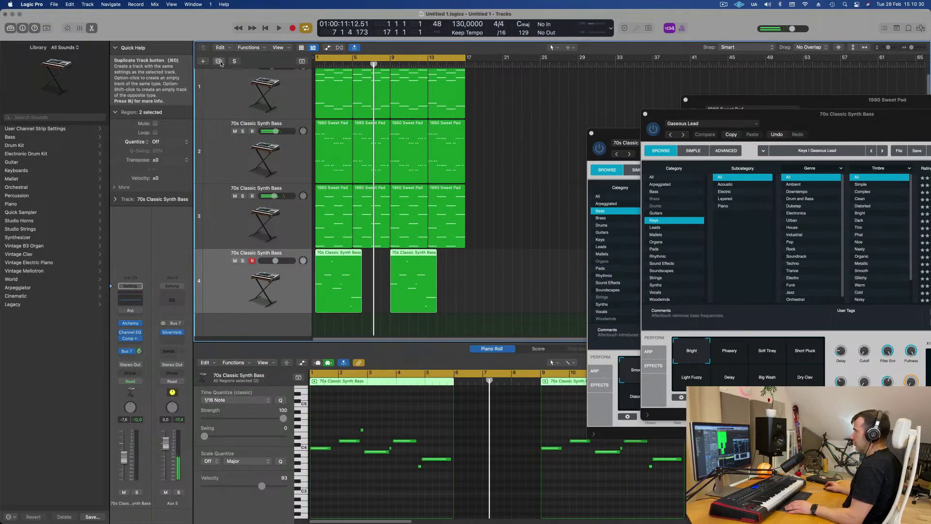
Step: Duplicate track 4 as an empty track 5 with the same sound and play the arrangement from the start
{"action": "key", "text": "super+d"}
{"action": "key", "text": "Return"}
{"action": "key", "text": "space"}
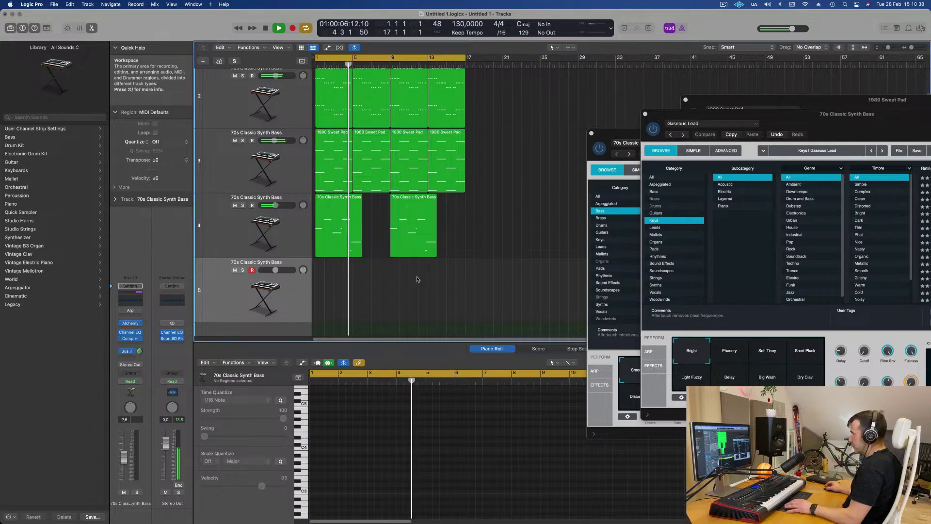
Step: Select track 4, restart playback, and raise the track's volume slightly
{"action": "left_click", "coordinate": [213, 232]}
{"action": "key", "text": "space"}
{"action": "key", "text": "space"}
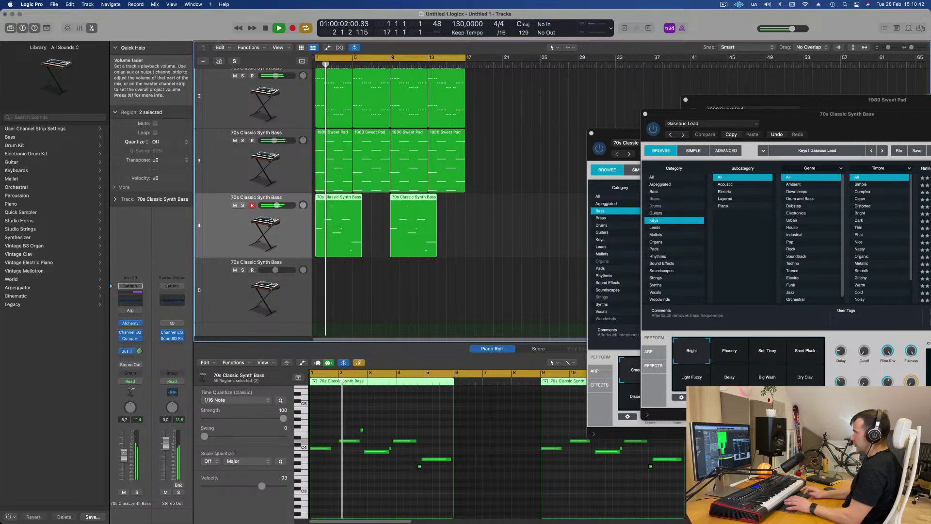
{"action": "left_click_drag", "start_coordinate": [124, 456], "coordinate": [123, 458]}
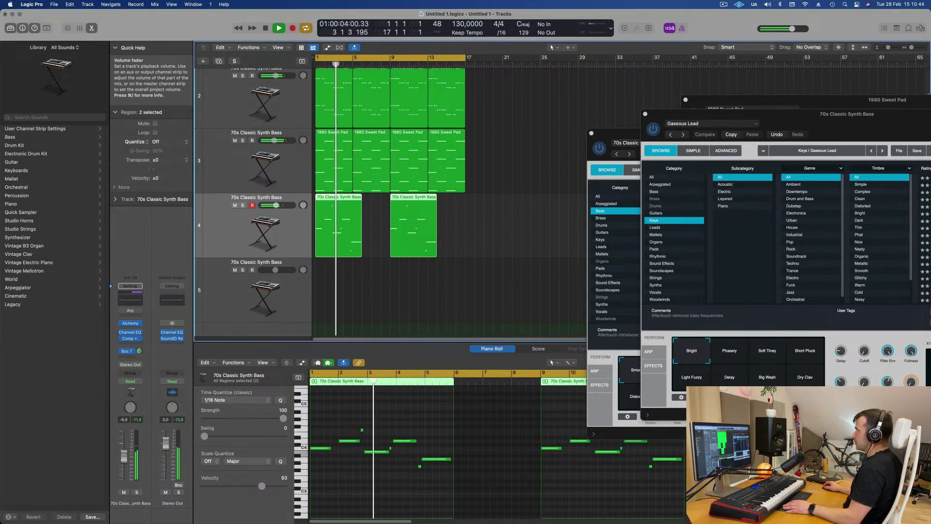
Step: Cut the low frequencies of track 4 with the low-cut band of its Channel EQ and play from the start
{"action": "left_click", "coordinate": [130, 302]}
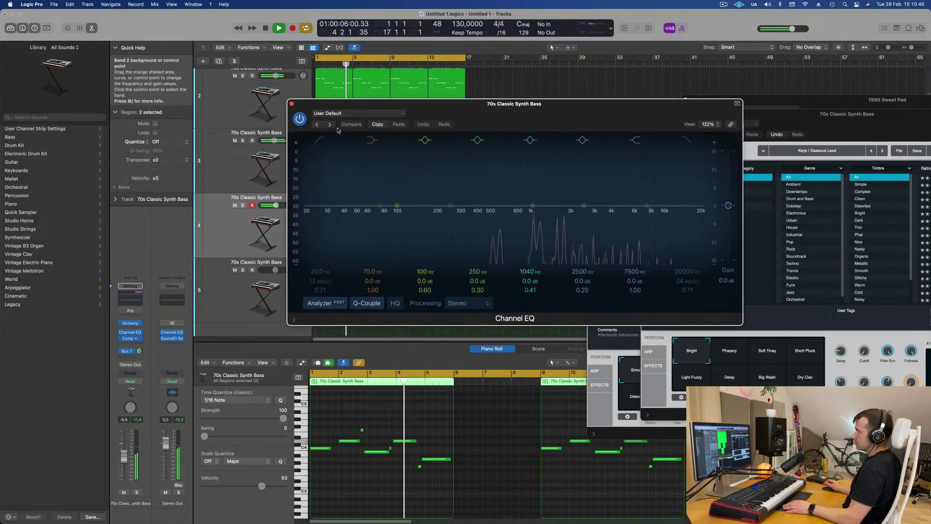
{"action": "left_click", "coordinate": [320, 141]}
{"action": "left_click_drag", "start_coordinate": [318, 161], "coordinate": [491, 179]}
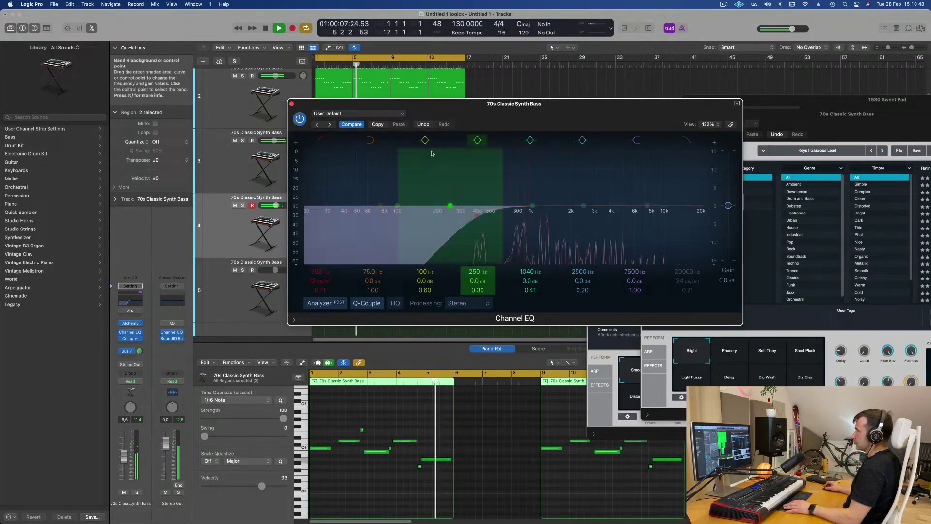
{"action": "key", "text": "space"}
{"action": "left_click", "coordinate": [291, 104]}
{"action": "left_click_drag", "start_coordinate": [814, 123], "coordinate": [861, 148]}
{"action": "key", "text": "Return"}
{"action": "key", "text": "space"}
{"action": "left_click", "coordinate": [464, 236]}
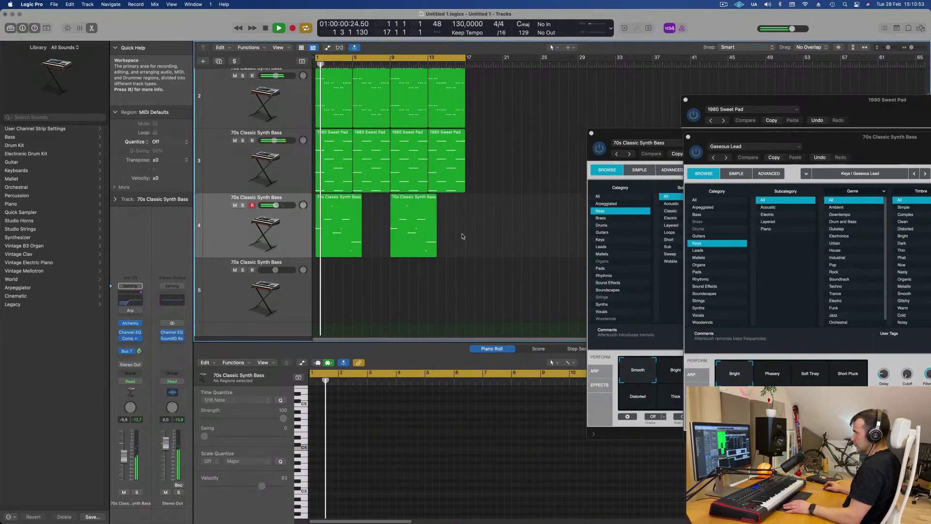
Step: Copy the first track 4 region to track 5 at bar 6 and delete all but its first two notes
{"action": "left_click", "coordinate": [334, 215]}
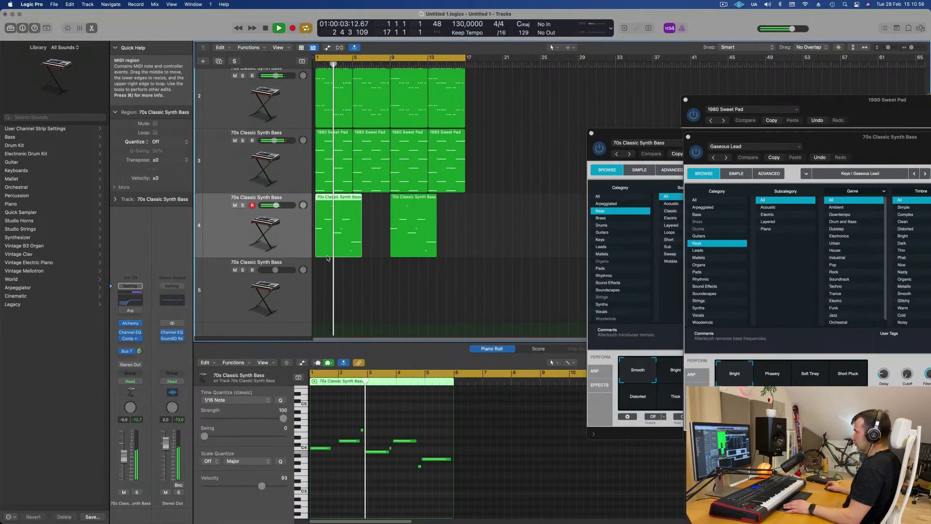
{"action": "left_click_drag", "start_coordinate": [347, 247], "coordinate": [391, 420]}
{"action": "key", "text": "space"}
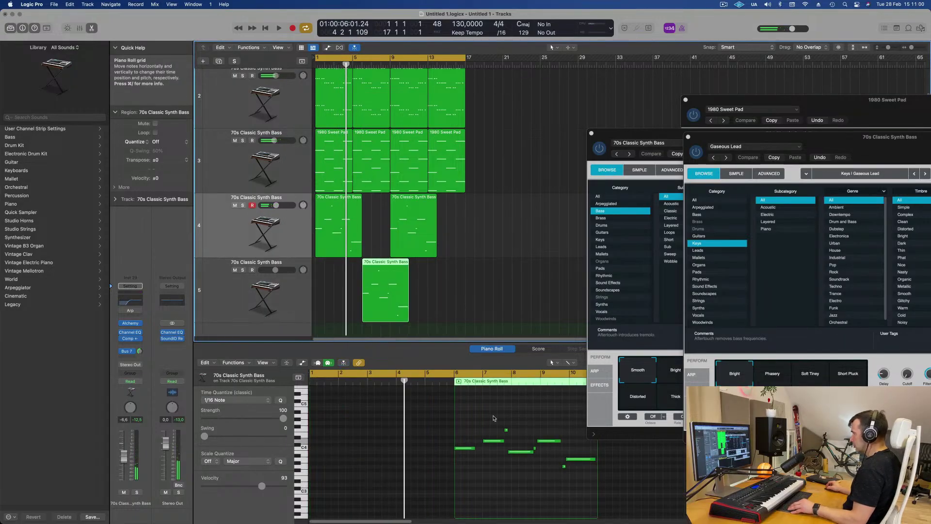
{"action": "scroll", "coordinate": [494, 418], "scroll_direction": "right", "scroll_amount": 5}
{"action": "left_click_drag", "start_coordinate": [455, 421], "coordinate": [528, 472]}
{"action": "key", "text": "Delete"}
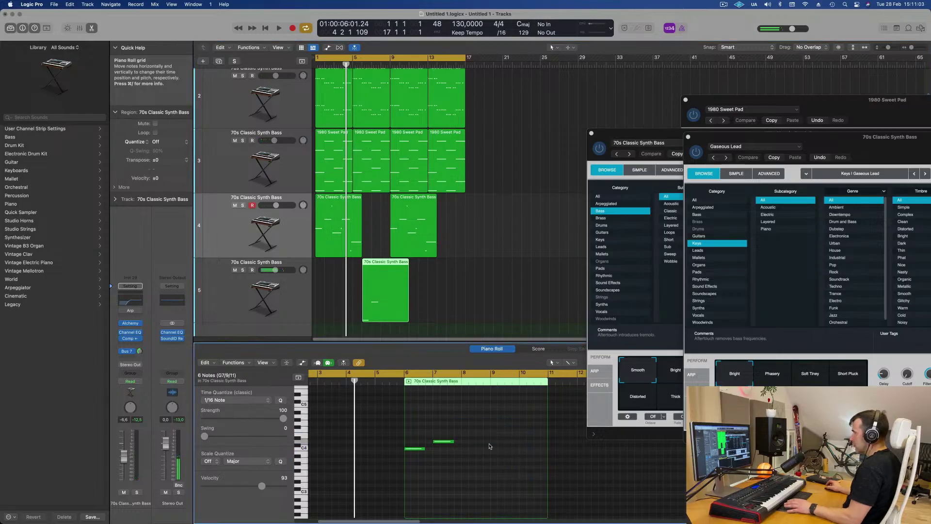
Step: Lengthen the two notes in the track 5 region to one bar each, lower them an octave, and play back
{"action": "left_click_drag", "start_coordinate": [425, 449], "coordinate": [432, 449]}
{"action": "left_click", "coordinate": [447, 441]}
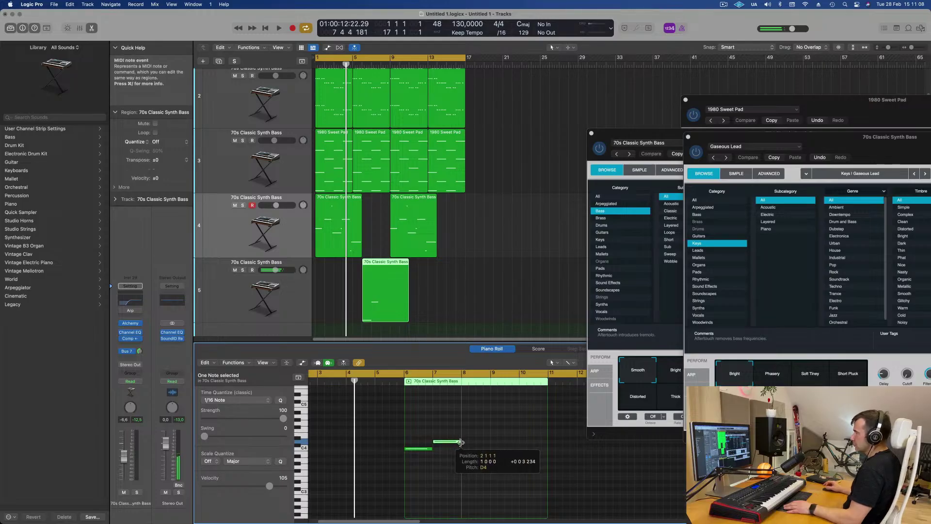
{"action": "left_click_drag", "start_coordinate": [459, 442], "coordinate": [461, 442]}
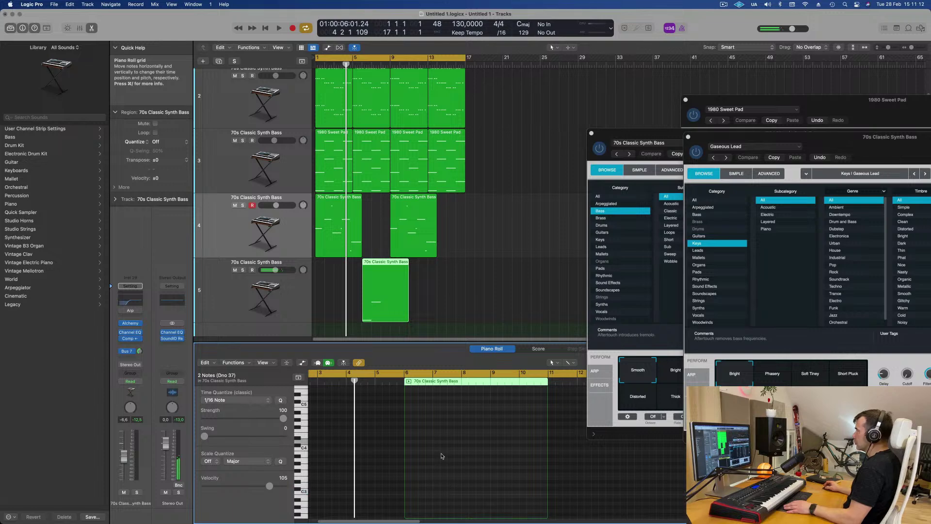
{"action": "key", "text": "space"}
Step: Copy the second note of the track 5 region one bar later, down to pitch A2, and play from the start
{"action": "left_click_drag", "start_coordinate": [798, 136], "coordinate": [674, 81]}
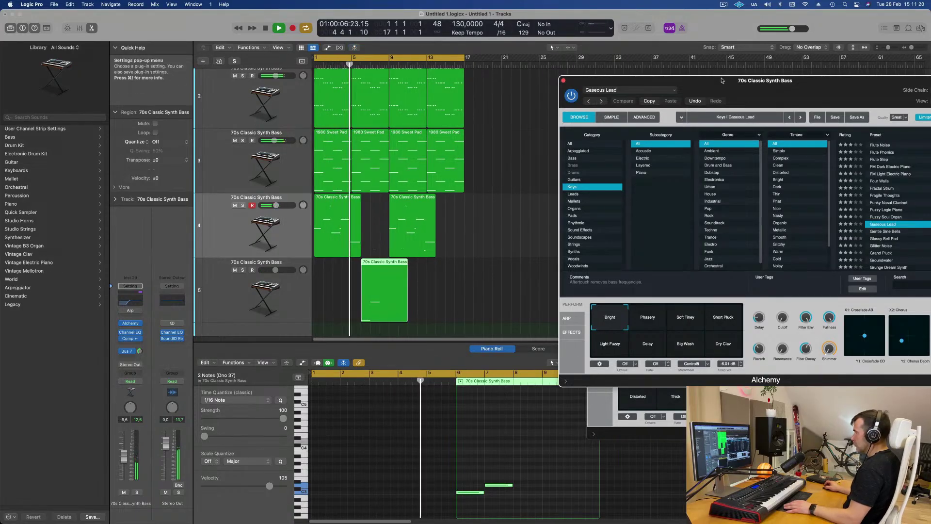
{"action": "left_click_drag", "start_coordinate": [778, 83], "coordinate": [668, 79]}
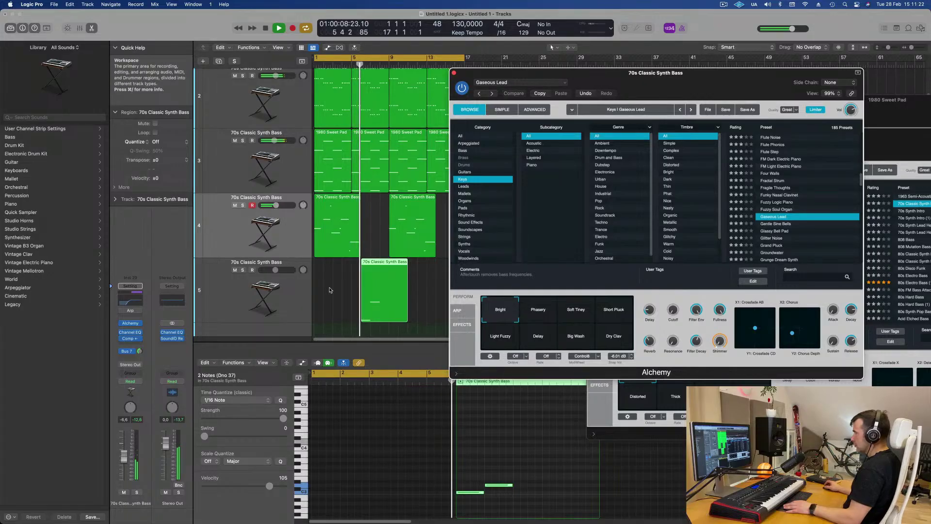
{"action": "left_click", "coordinate": [297, 311]}
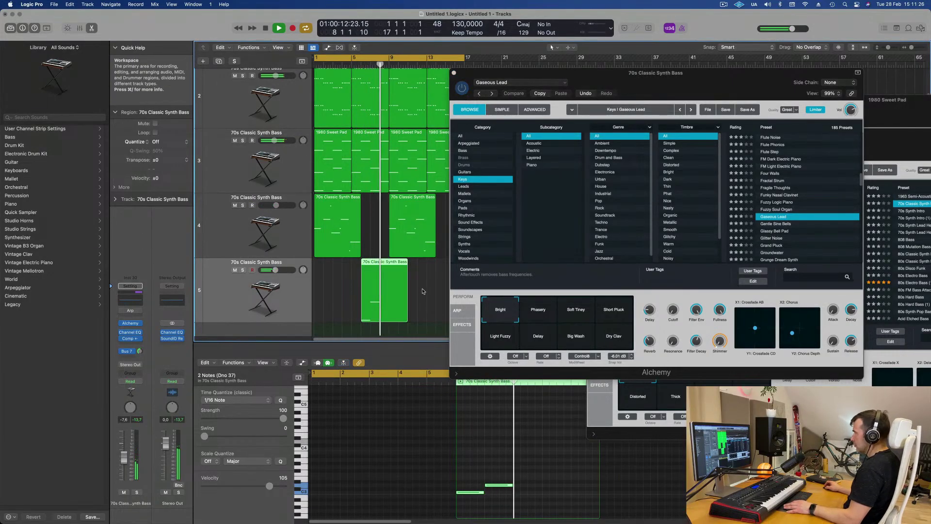
{"action": "left_click", "coordinate": [514, 469]}
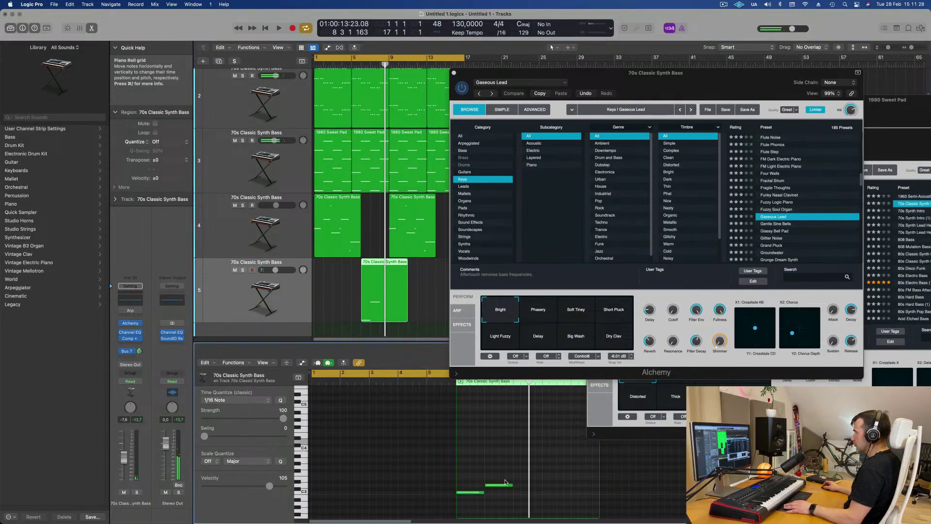
{"action": "left_click_drag", "start_coordinate": [501, 487], "coordinate": [530, 504]}
{"action": "key", "text": "space"}
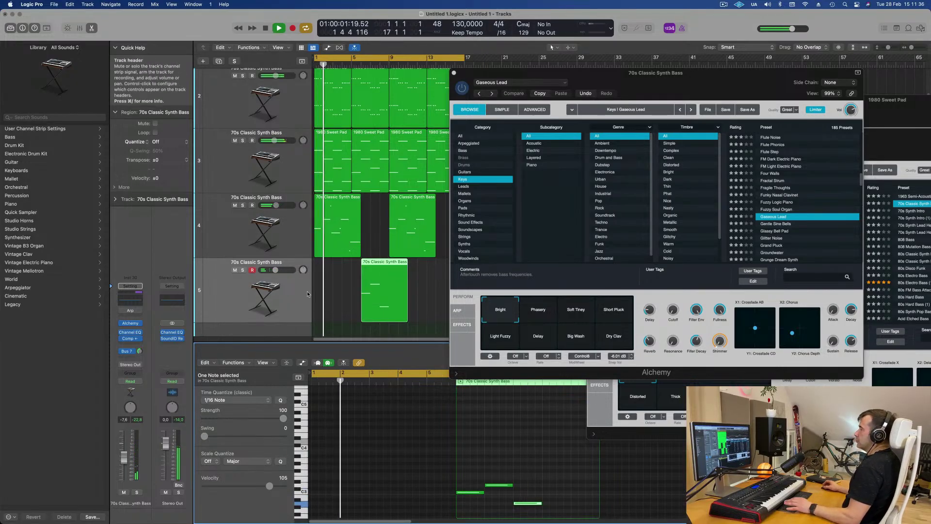
Step: Open the Alchemy instrument of track 5 and close the one belonging to track 4
{"action": "left_click", "coordinate": [129, 323]}
{"action": "left_click_drag", "start_coordinate": [436, 137], "coordinate": [654, 230]}
{"action": "left_click", "coordinate": [524, 83]}
{"action": "left_click_drag", "start_coordinate": [524, 83], "coordinate": [618, 78]}
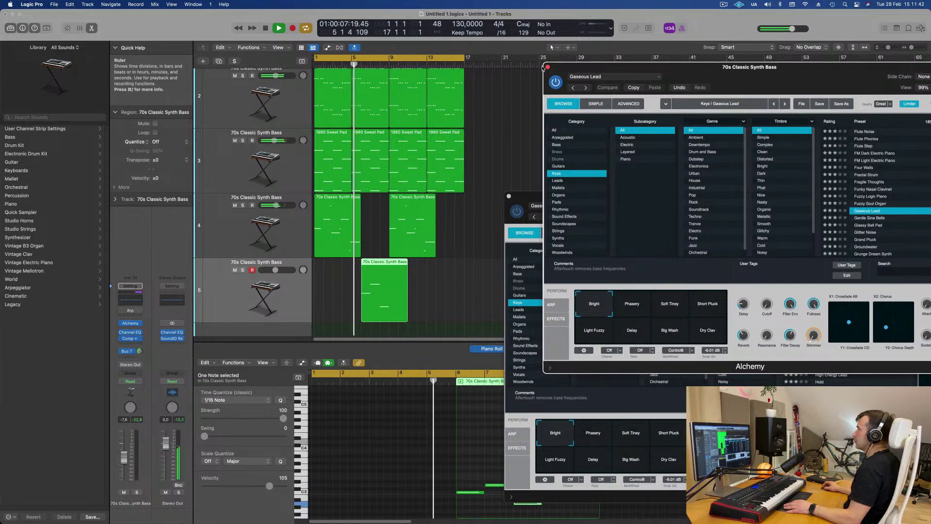
{"action": "left_click", "coordinate": [524, 203]}
{"action": "left_click_drag", "start_coordinate": [689, 206], "coordinate": [649, 128]}
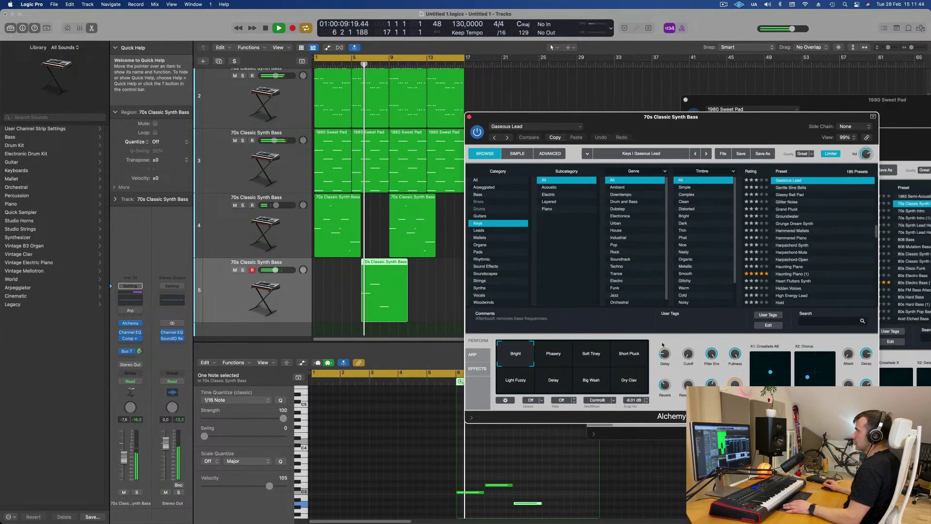
Step: Try the Short Pluck, Light Fuzzy, Delay and Big Wash variations of Gaseous Lead on track 5 during playback
{"action": "left_click", "coordinate": [592, 367]}
{"action": "left_click_drag", "start_coordinate": [608, 365], "coordinate": [630, 361]}
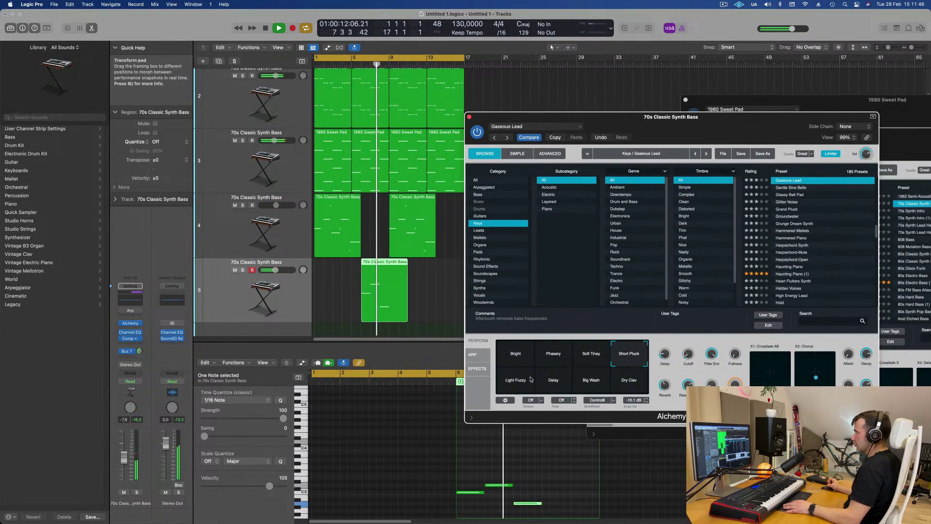
{"action": "left_click", "coordinate": [360, 63]}
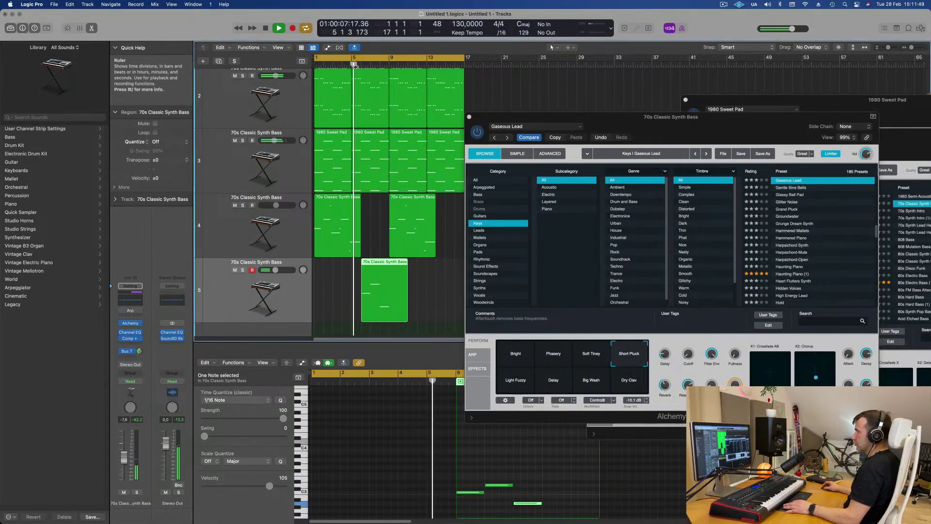
{"action": "left_click", "coordinate": [520, 382]}
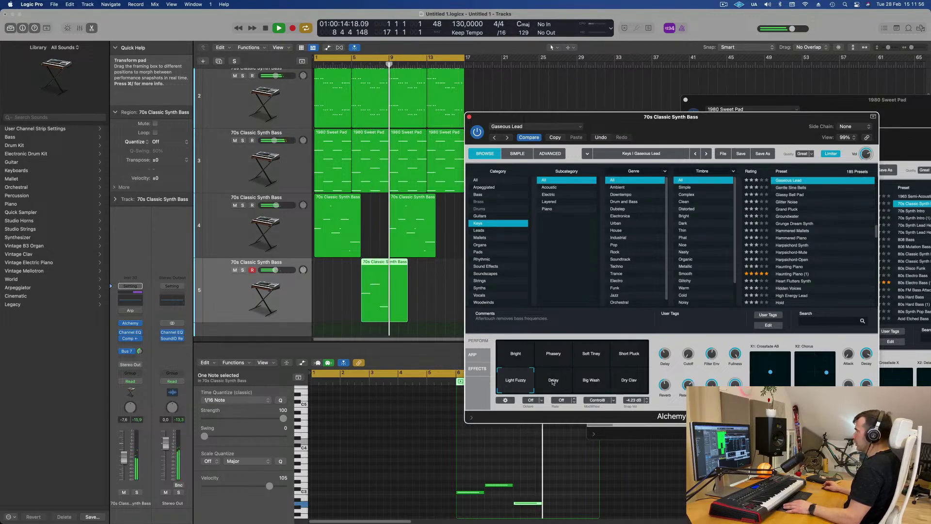
{"action": "left_click", "coordinate": [553, 381]}
{"action": "left_click", "coordinate": [578, 386]}
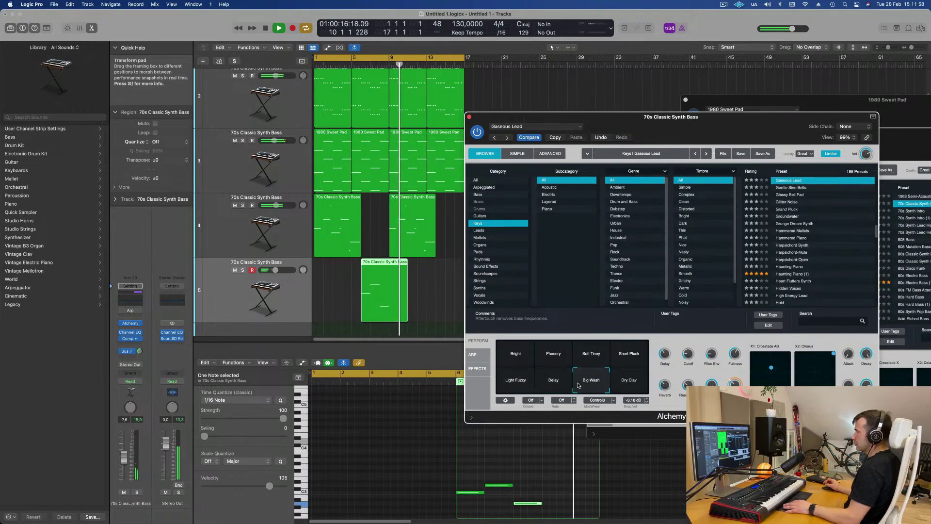
Step: Copy the track 5 region to bar 14 and play the arrangement
{"action": "key", "text": "space"}
{"action": "left_click_drag", "start_coordinate": [379, 264], "coordinate": [454, 266]}
{"action": "key", "text": "space"}
Step: Try the Haunting Piano (1) preset on track 5 and raise the track's volume to about -3.9 dB
{"action": "left_click_drag", "start_coordinate": [673, 126], "coordinate": [638, 129]}
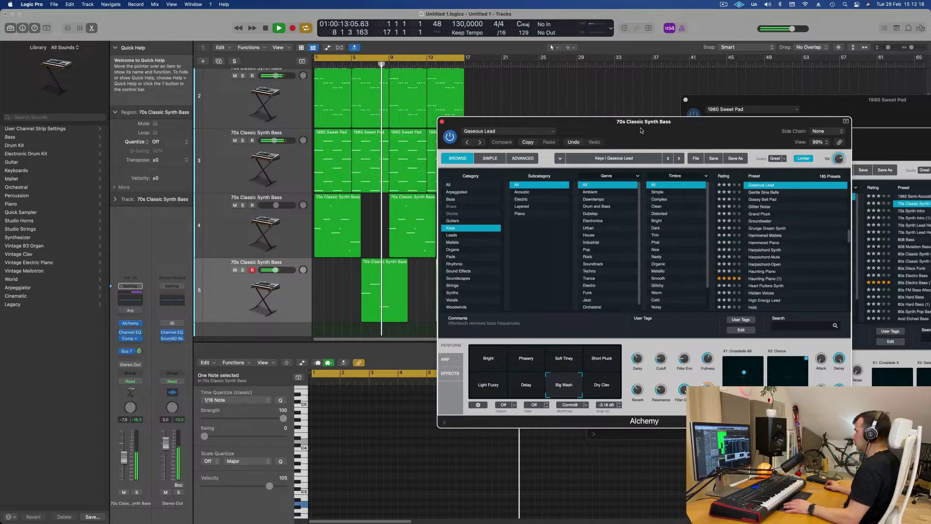
{"action": "left_click_drag", "start_coordinate": [640, 130], "coordinate": [640, 104]}
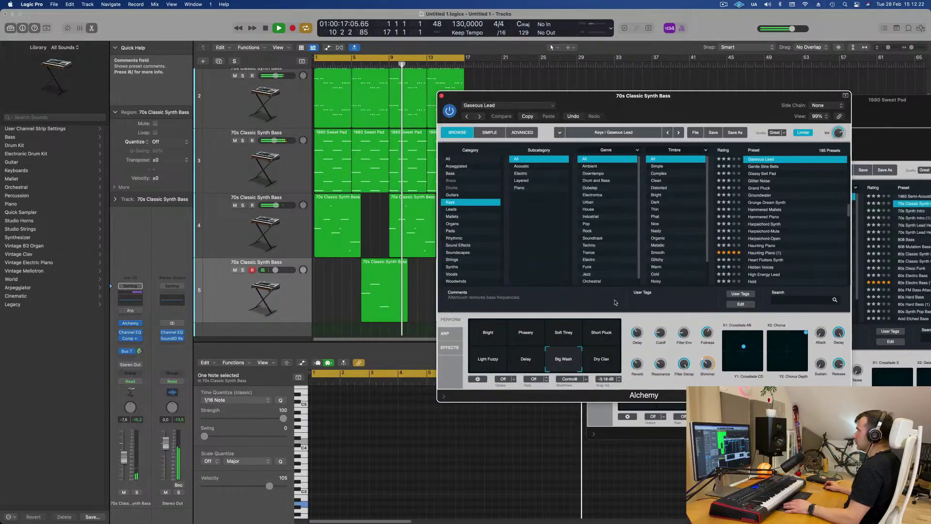
{"action": "left_click", "coordinate": [774, 253]}
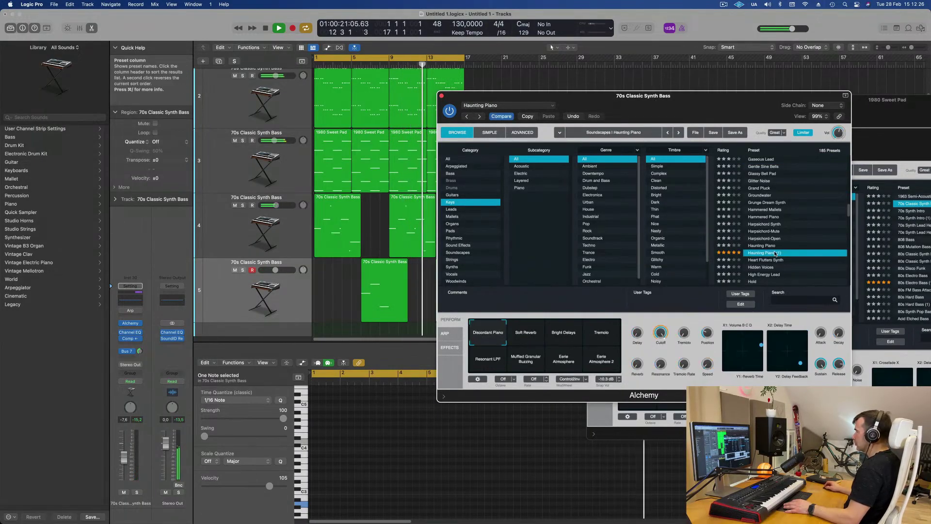
{"action": "left_click_drag", "start_coordinate": [662, 105], "coordinate": [710, 88]}
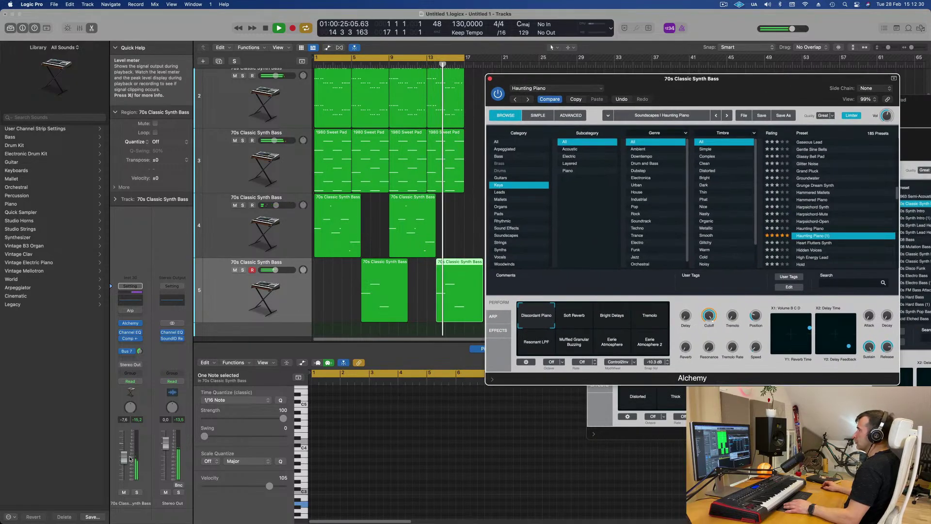
{"action": "left_click_drag", "start_coordinate": [129, 454], "coordinate": [129, 443]}
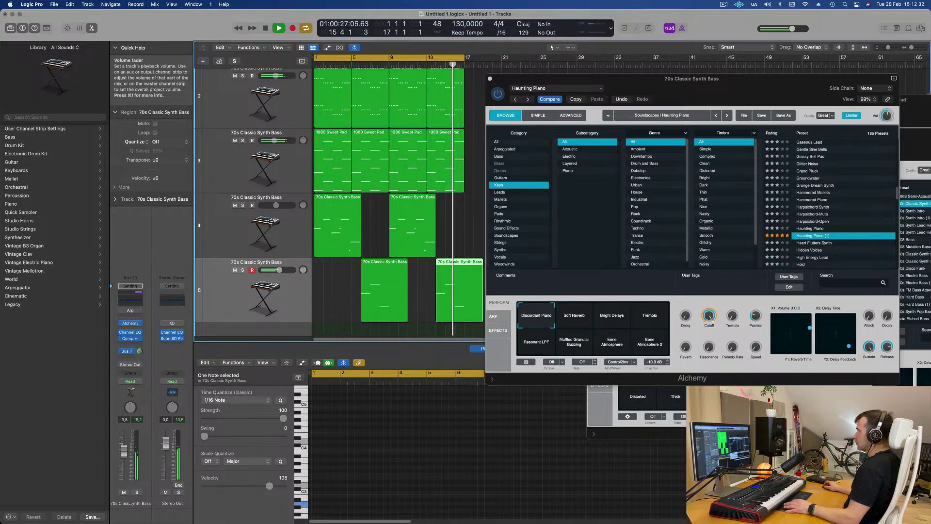
Step: Try the Jug Kalimba preset from the Keys category on track 5 during playback
{"action": "scroll", "coordinate": [780, 240], "scroll_direction": "down", "scroll_amount": 3}
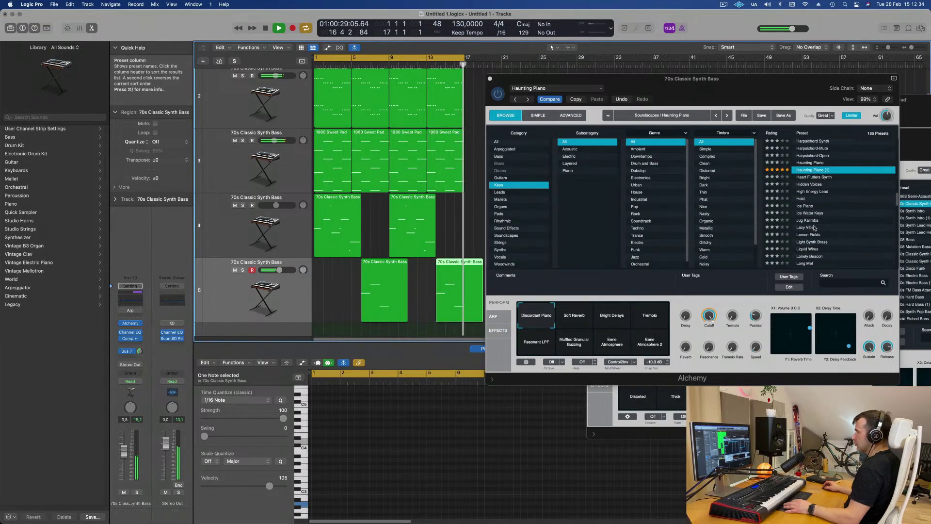
{"action": "left_click", "coordinate": [807, 221]}
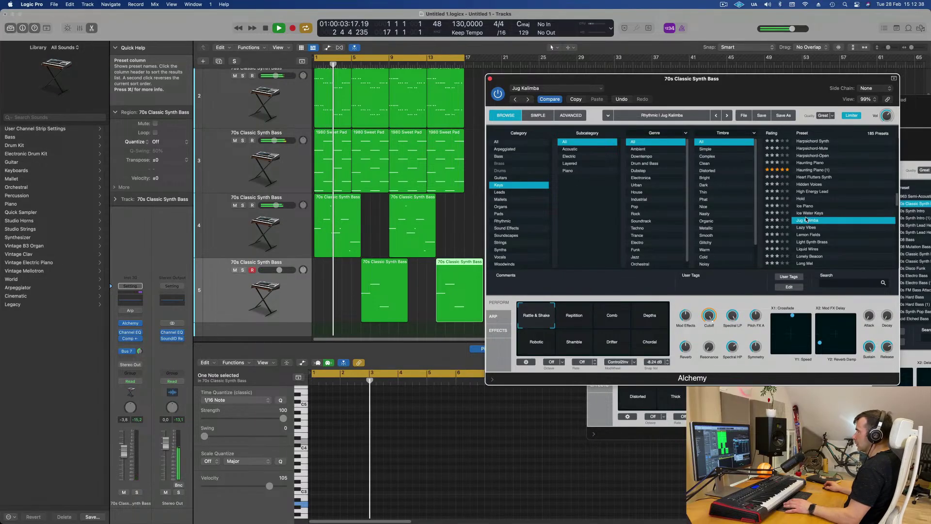
{"action": "left_click_drag", "start_coordinate": [747, 88], "coordinate": [678, 130]}
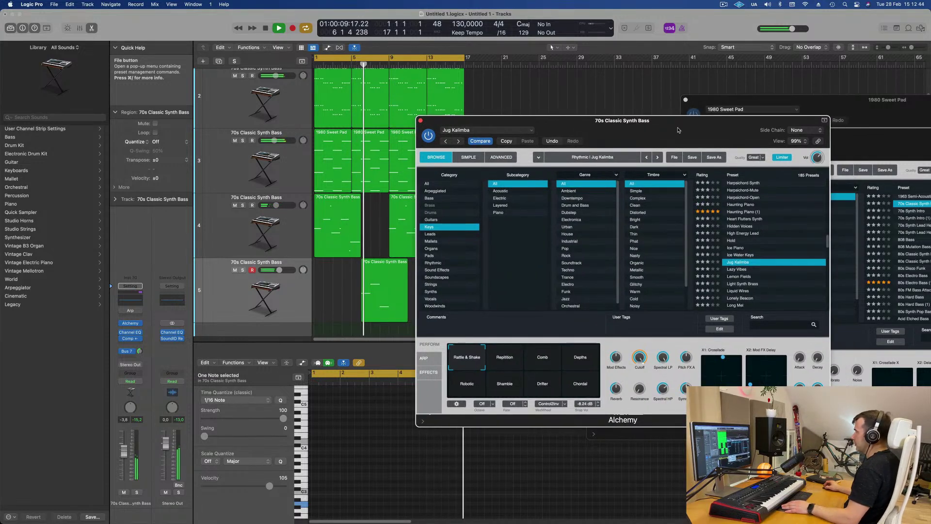
Step: Load the Mallet-O-Harmonics preset on track 5 and replay the arrangement from around bar 5
{"action": "scroll", "coordinate": [741, 240], "scroll_direction": "down", "scroll_amount": 4}
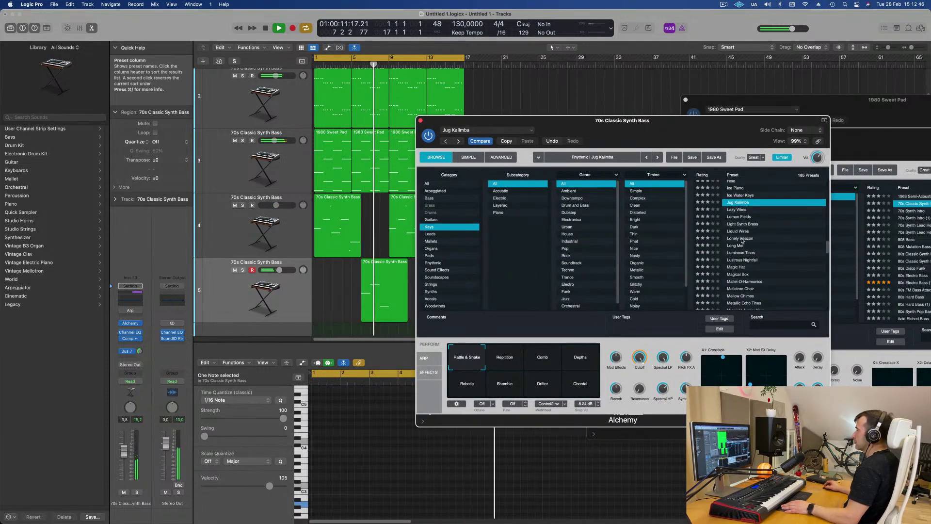
{"action": "scroll", "coordinate": [757, 240], "scroll_direction": "down", "scroll_amount": 1}
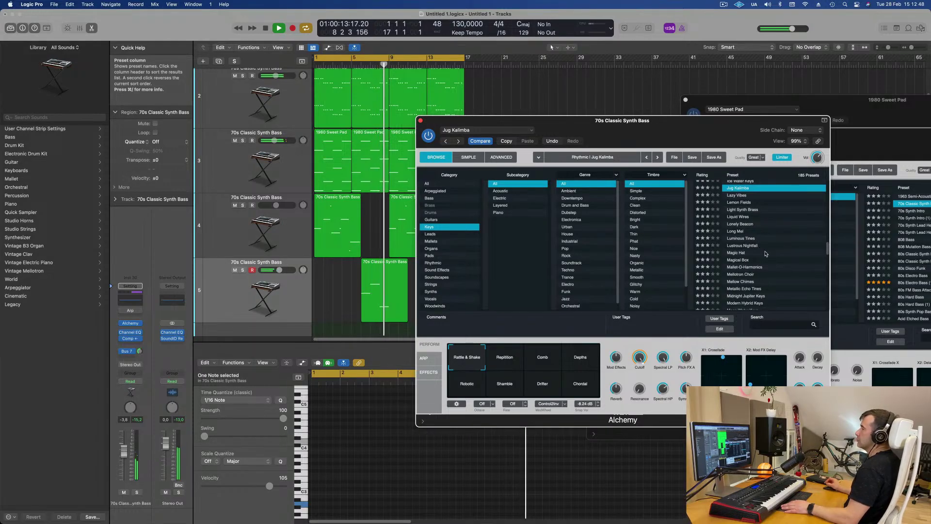
{"action": "left_click", "coordinate": [752, 270]}
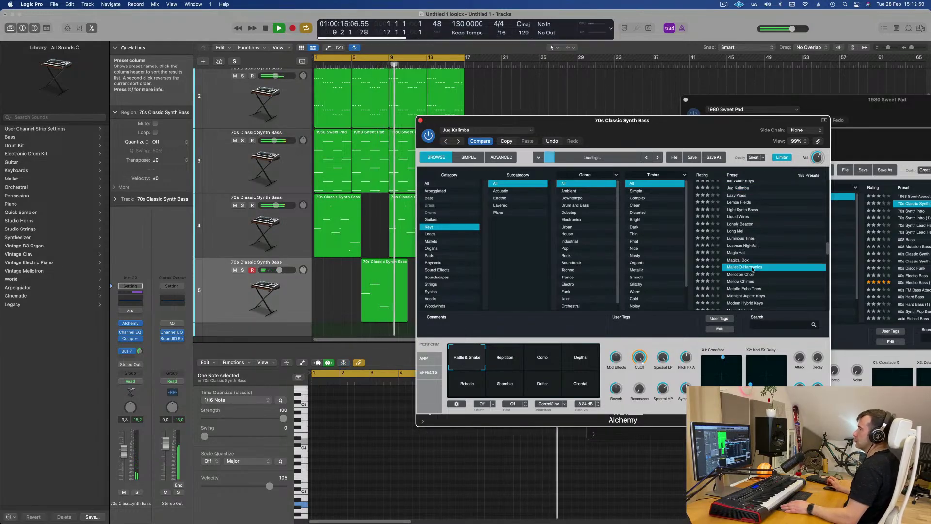
{"action": "left_click", "coordinate": [496, 109]}
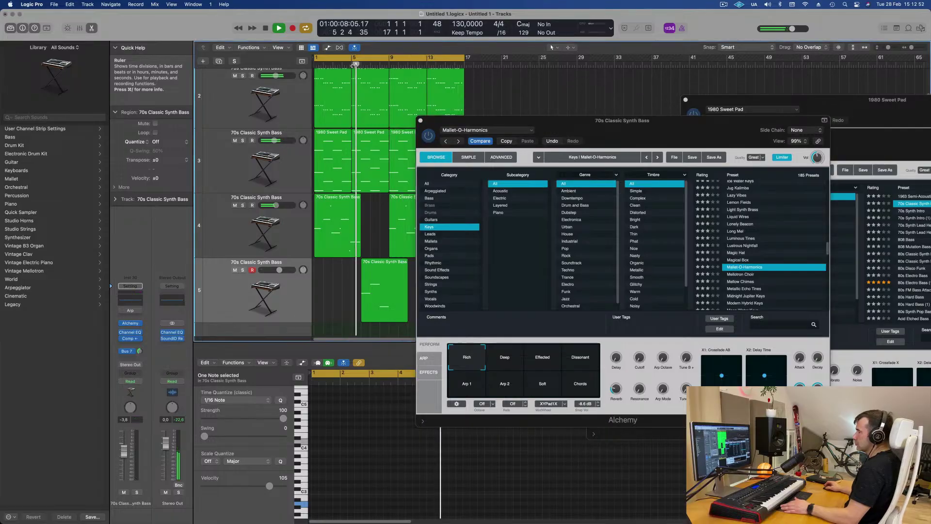
{"action": "mouse_move", "coordinate": [500, 120]}
{"action": "left_mouse_down"}
{"action": "mouse_move", "coordinate": [527, 109]}
{"action": "mouse_move", "coordinate": [504, 107]}
{"action": "left_mouse_up"}
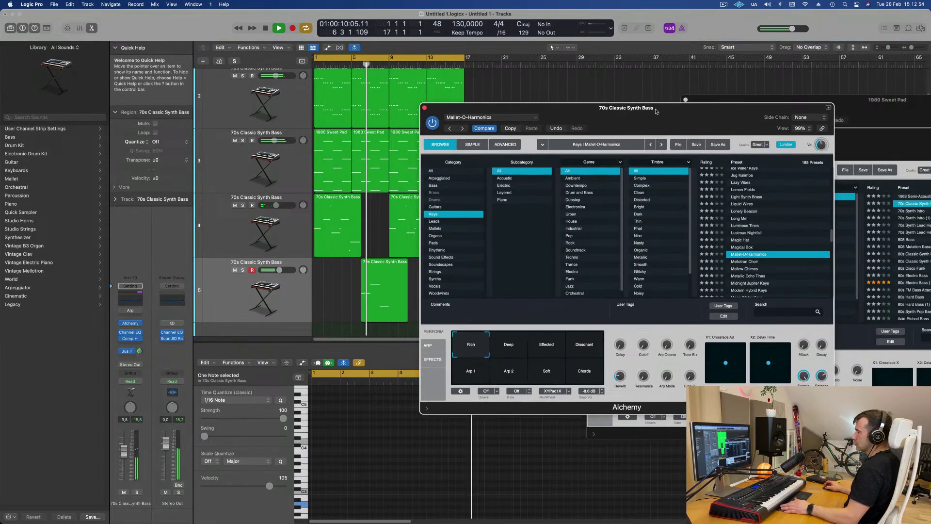
Step: Raise track 5's volume to about -0.9 dB and show the arpeggiator settings of its Mallet-O-Harmonics preset
{"action": "left_click_drag", "start_coordinate": [281, 270], "coordinate": [281, 270]}
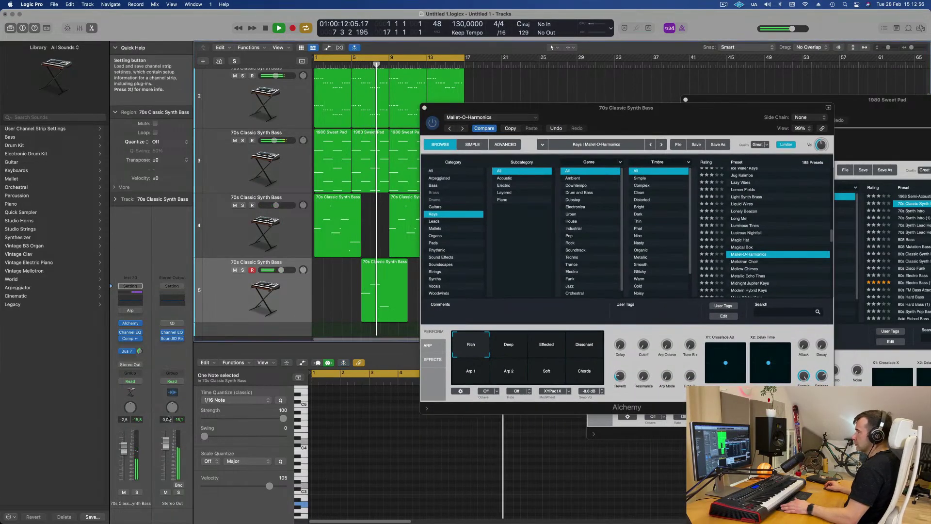
{"action": "left_click_drag", "start_coordinate": [625, 116], "coordinate": [712, 118]}
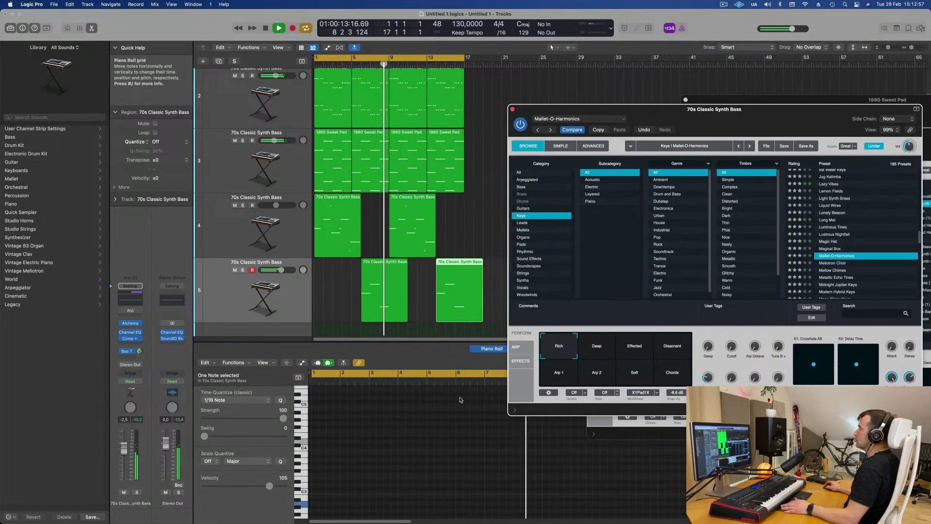
{"action": "left_click", "coordinate": [516, 347]}
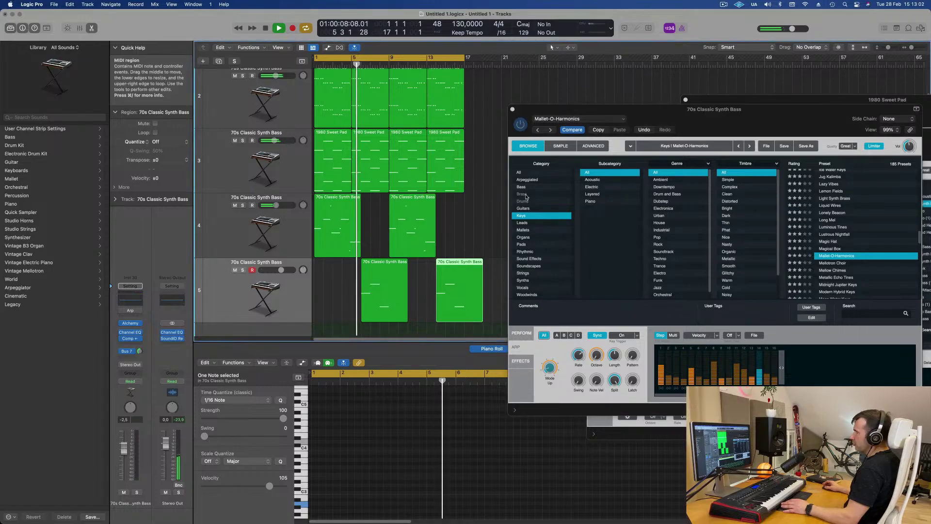
{"action": "left_click_drag", "start_coordinate": [708, 111], "coordinate": [613, 127]}
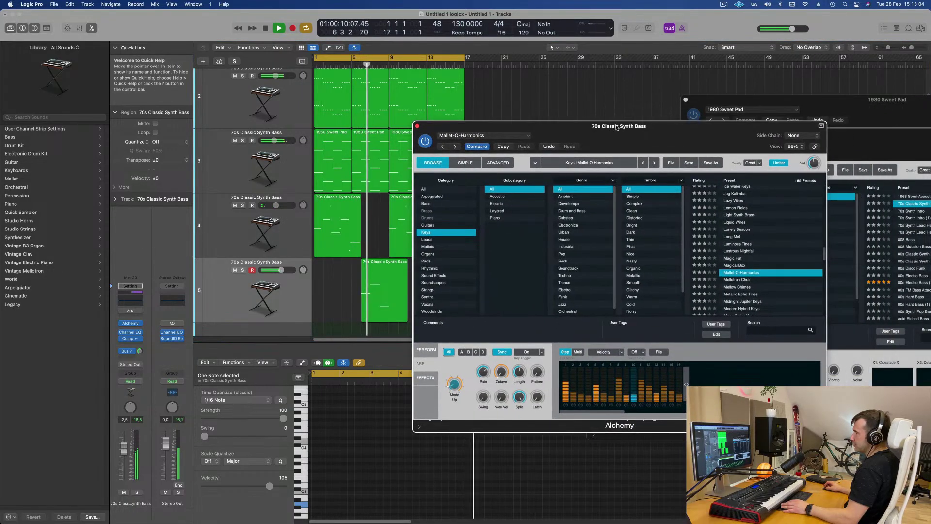
{"action": "left_click_drag", "start_coordinate": [123, 454], "coordinate": [123, 450]}
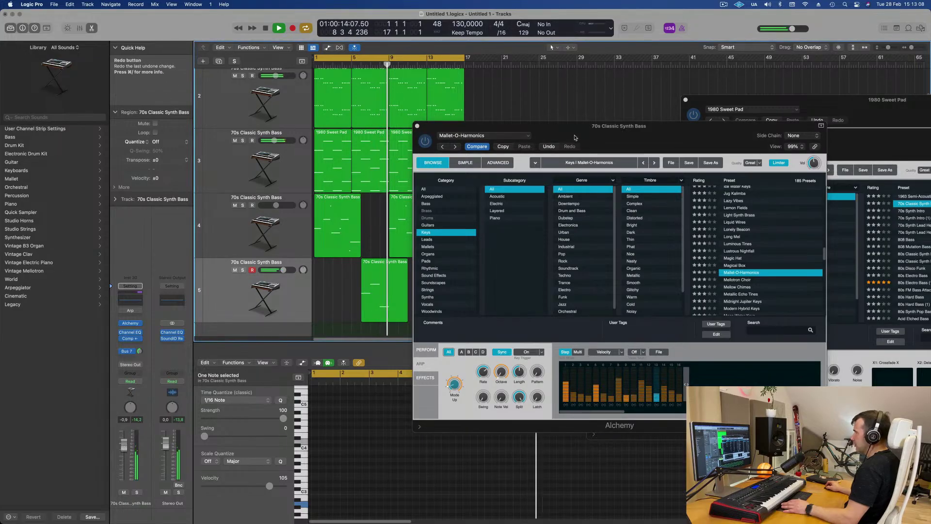
Step: Stop playback and select both regions on track 5 to show their notes in the Piano Roll
{"action": "left_click_drag", "start_coordinate": [553, 126], "coordinate": [764, 145]}
{"action": "key", "text": "space"}
{"action": "left_click", "coordinate": [363, 280], "text": "shift"}
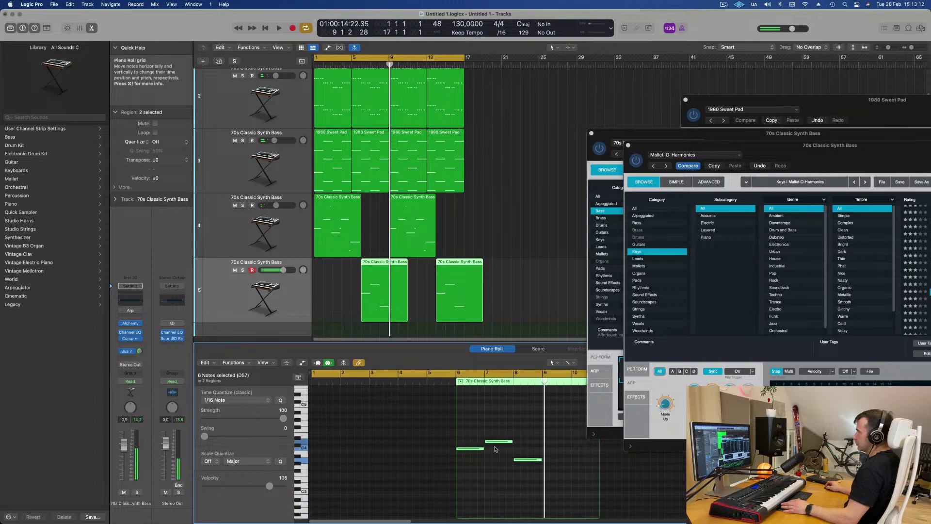
Step: Resume playback, raise track 5's volume to about 0.1 dB and close its Alchemy instrument
{"action": "key", "text": "space"}
{"action": "left_click_drag", "start_coordinate": [848, 157], "coordinate": [660, 165]}
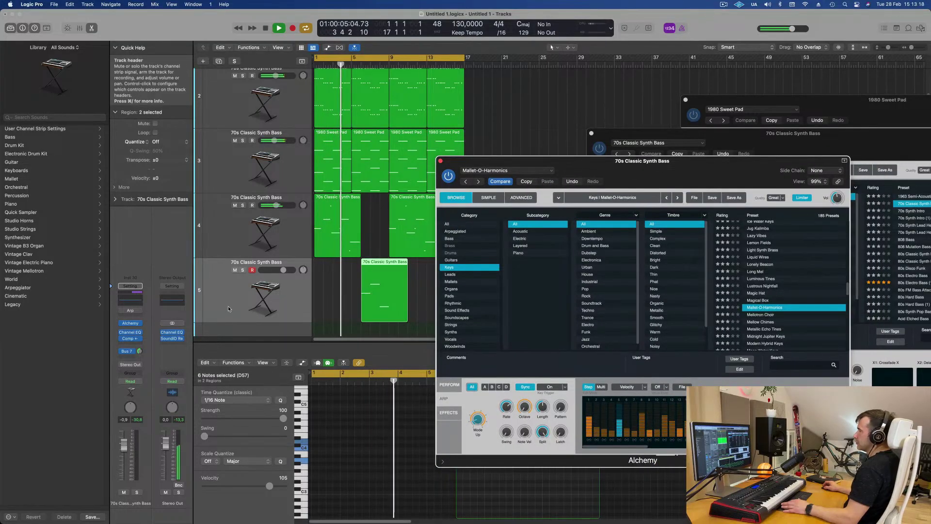
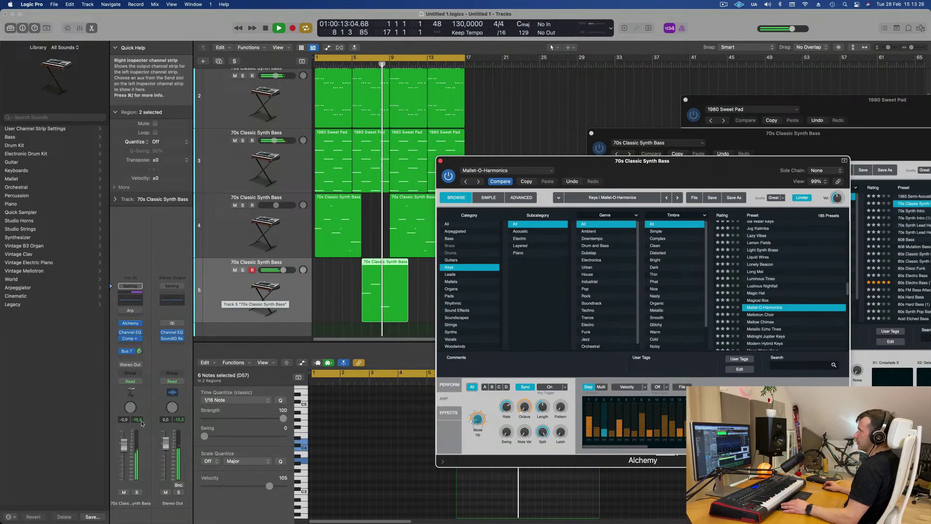
{"action": "left_click_drag", "start_coordinate": [441, 163], "coordinate": [484, 154]}
{"action": "left_click", "coordinate": [484, 153]}
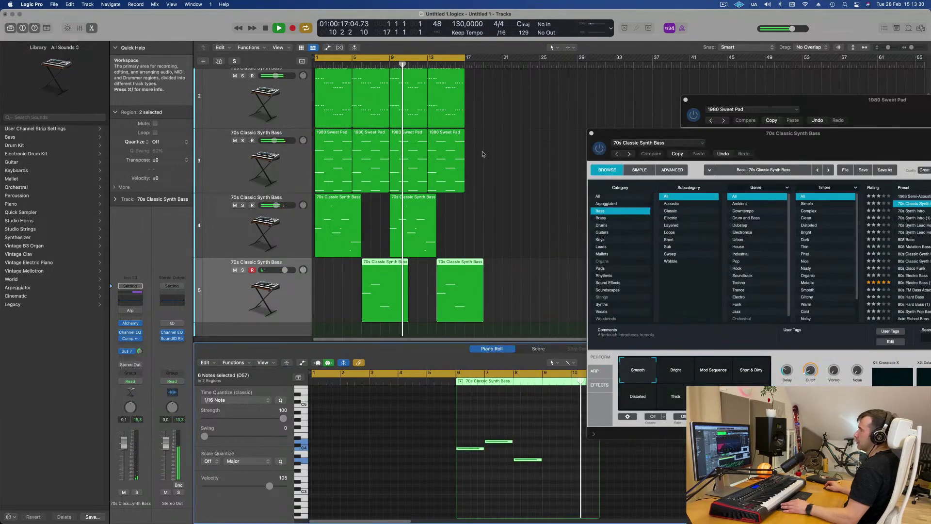
Step: Open the Alchemy instrument of track 3 and set its Cutoff to about 7.79 % during playback
{"action": "left_click", "coordinate": [291, 180]}
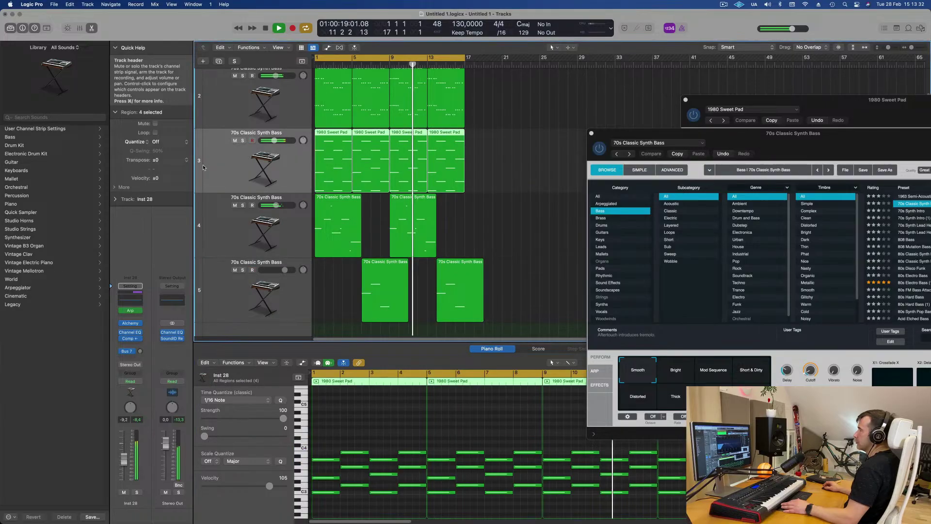
{"action": "key", "text": "Return"}
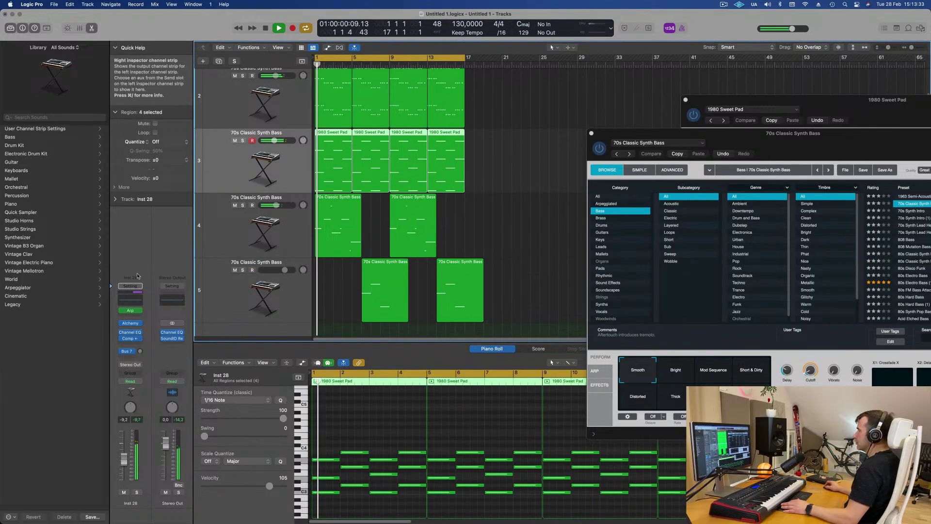
{"action": "left_click", "coordinate": [131, 323]}
{"action": "key", "text": "space"}
{"action": "mouse_move", "coordinate": [605, 354]}
{"action": "left_mouse_down"}
{"action": "mouse_move", "coordinate": [611, 370]}
{"action": "mouse_move", "coordinate": [606, 344]}
{"action": "mouse_move", "coordinate": [607, 361]}
{"action": "left_mouse_up"}
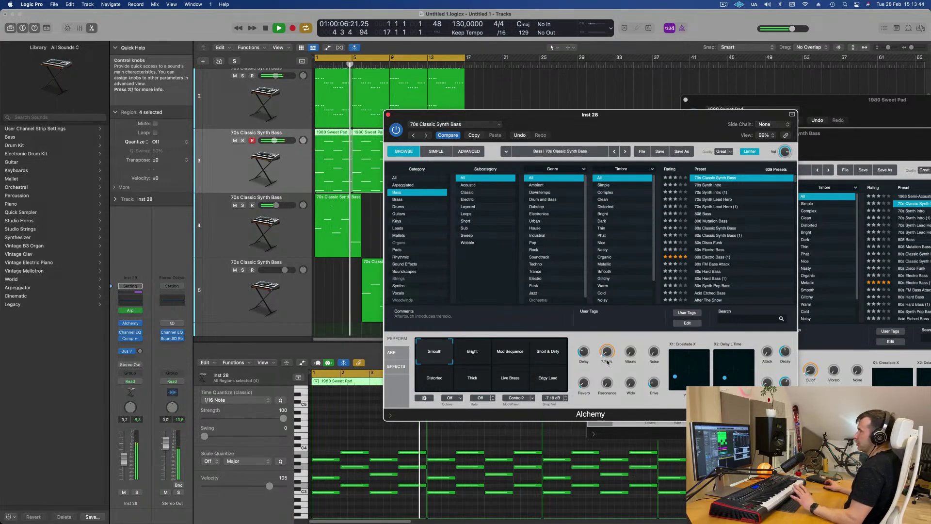
{"action": "left_click_drag", "start_coordinate": [611, 116], "coordinate": [726, 53]}
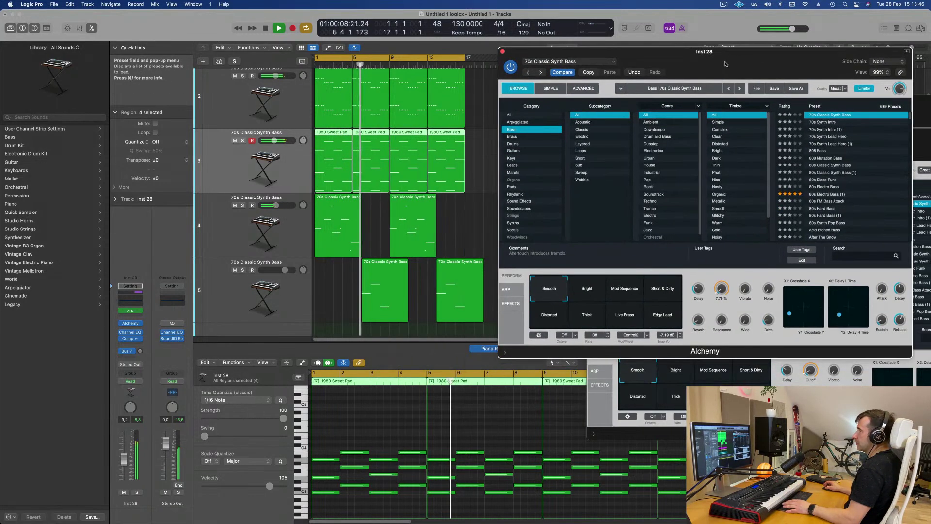
Step: Solo tracks 2 and 3 one after the other to hear each part alone
{"action": "scroll", "coordinate": [251, 122], "scroll_direction": "up", "scroll_amount": 3}
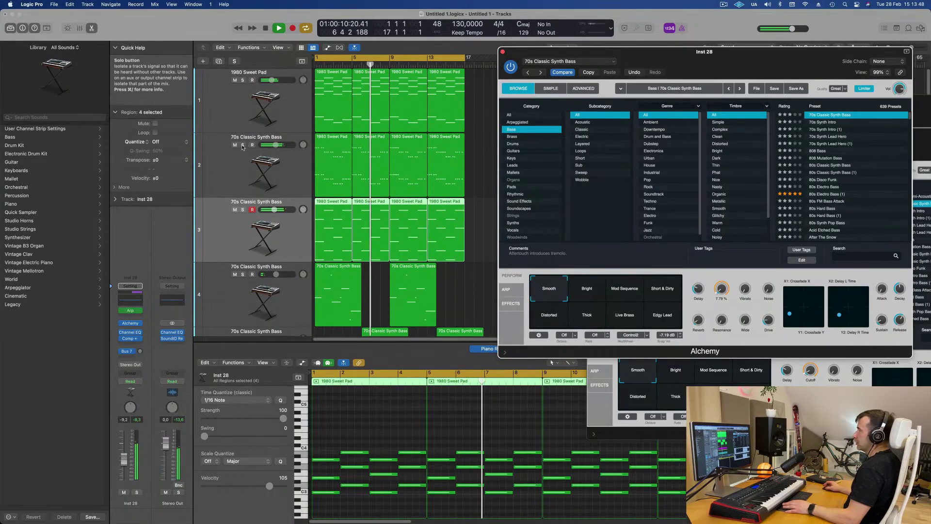
{"action": "left_click", "coordinate": [243, 145]}
{"action": "left_click", "coordinate": [242, 145]}
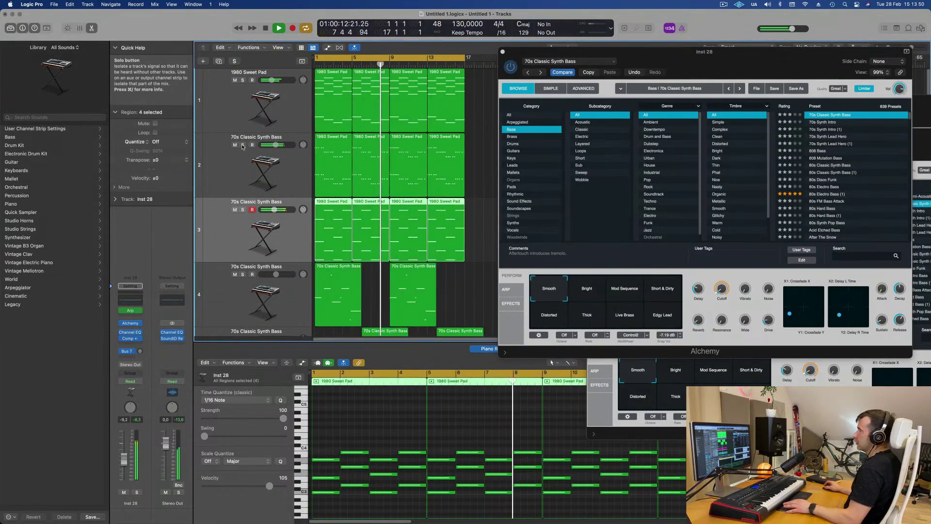
{"action": "left_click", "coordinate": [242, 210]}
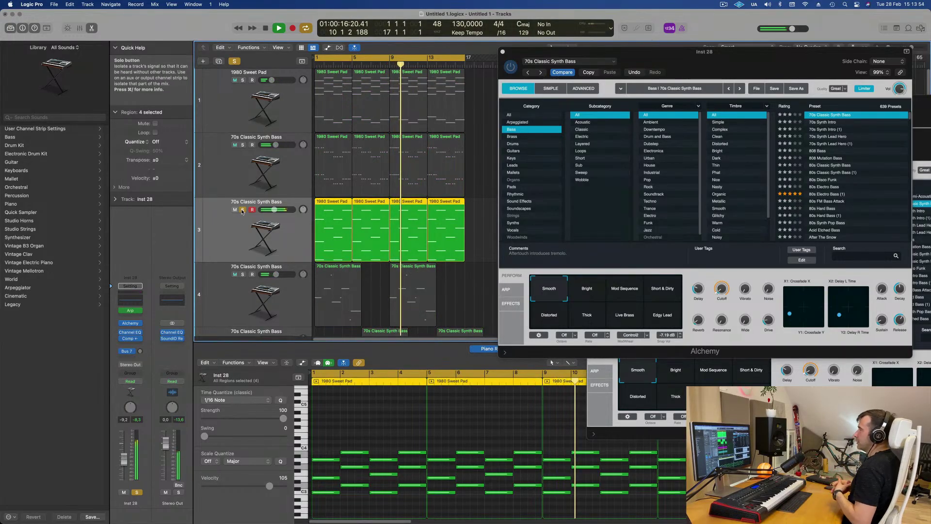
{"action": "left_click", "coordinate": [242, 210]}
Step: Add a low-cut filter at about 100 Hz in track 3's Channel EQ and close the EQ
{"action": "left_click", "coordinate": [130, 333]}
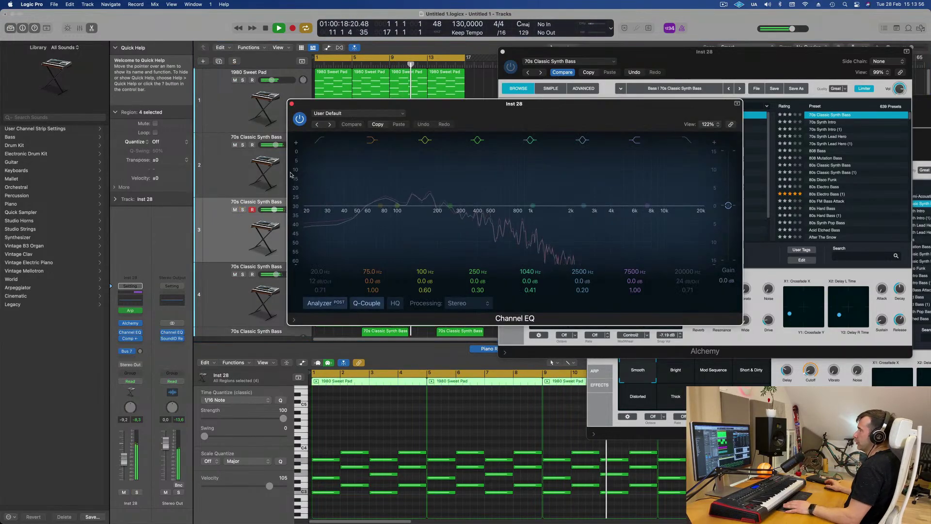
{"action": "left_click", "coordinate": [320, 140]}
{"action": "left_click_drag", "start_coordinate": [326, 168], "coordinate": [403, 173]}
{"action": "left_click_drag", "start_coordinate": [381, 206], "coordinate": [400, 214]}
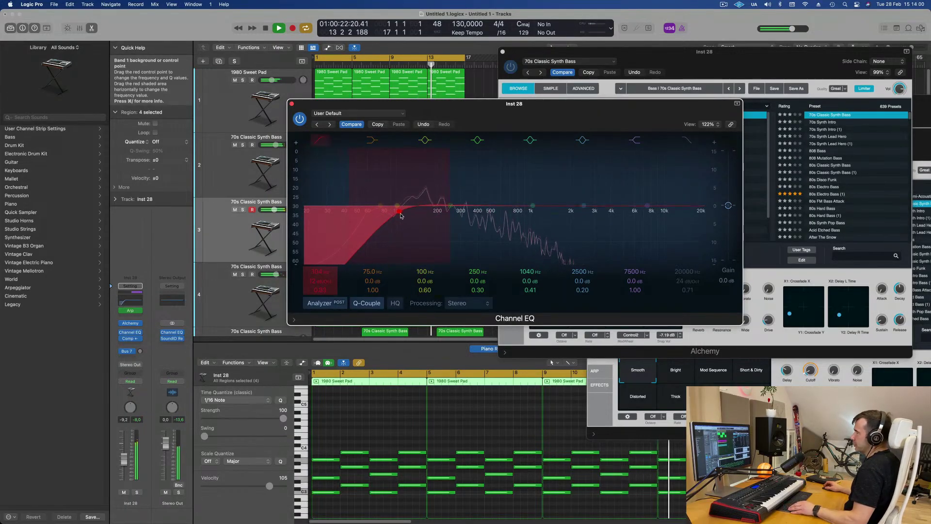
{"action": "left_click", "coordinate": [292, 104]}
{"action": "left_click_drag", "start_coordinate": [619, 60], "coordinate": [717, 66]}
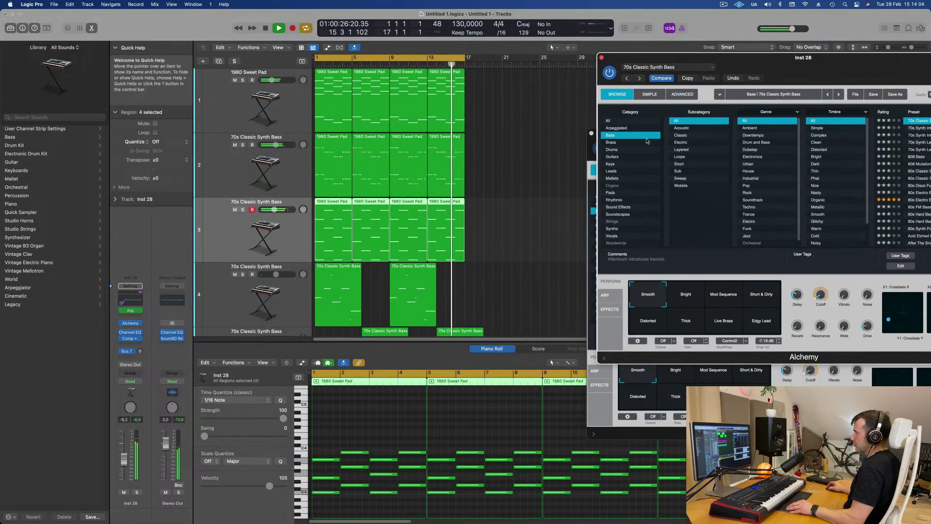
Step: Remove the part of track 5's second region that extends beyond bar 17
{"action": "scroll", "coordinate": [470, 239], "scroll_direction": "down", "scroll_amount": 5}
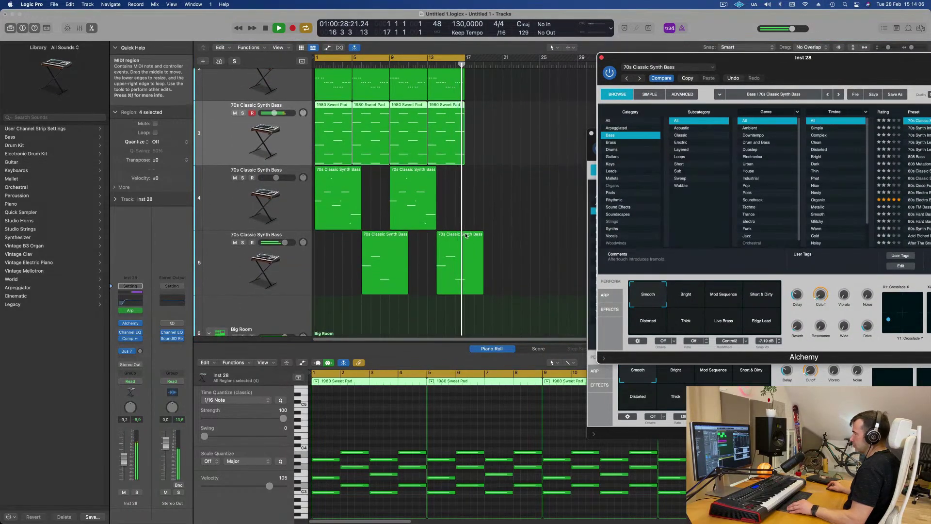
{"action": "left_click_drag", "start_coordinate": [470, 239], "coordinate": [473, 256]}
{"action": "key", "text": "Delete"}
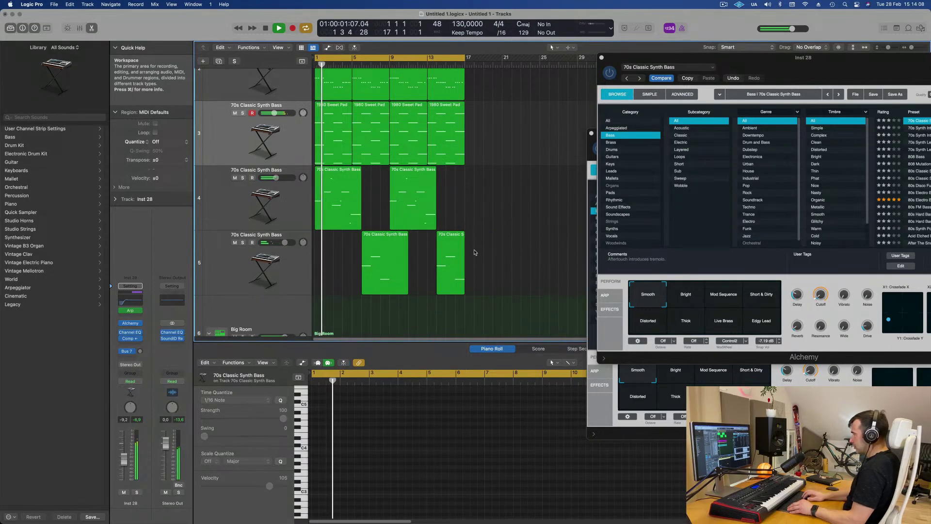
Step: Reduce the track height to show more tracks, briefly solo track 3 and mute it
{"action": "key", "text": "cmd+Up"}
{"action": "scroll", "coordinate": [494, 208], "scroll_direction": "up", "scroll_amount": 2}
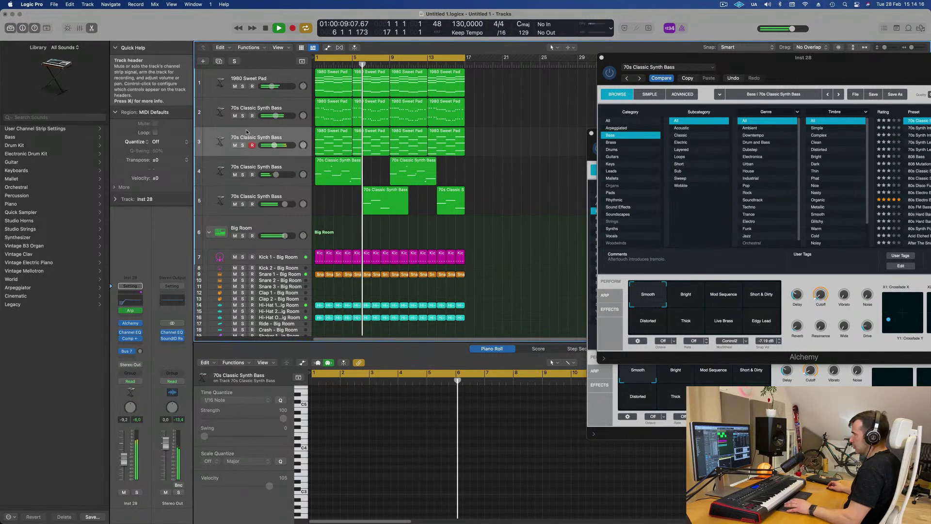
{"action": "left_click", "coordinate": [242, 145]}
{"action": "left_click", "coordinate": [242, 145]}
{"action": "left_click", "coordinate": [235, 145]}
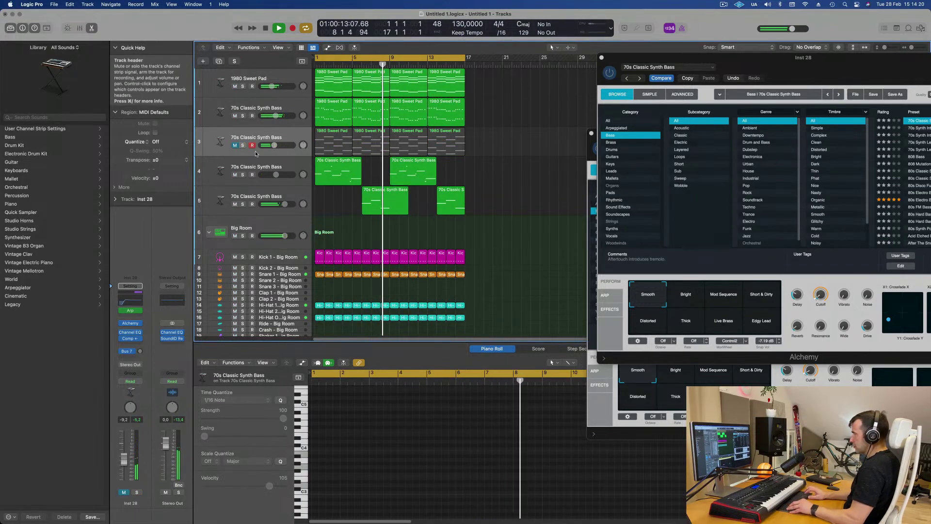
{"action": "left_click", "coordinate": [292, 142]}
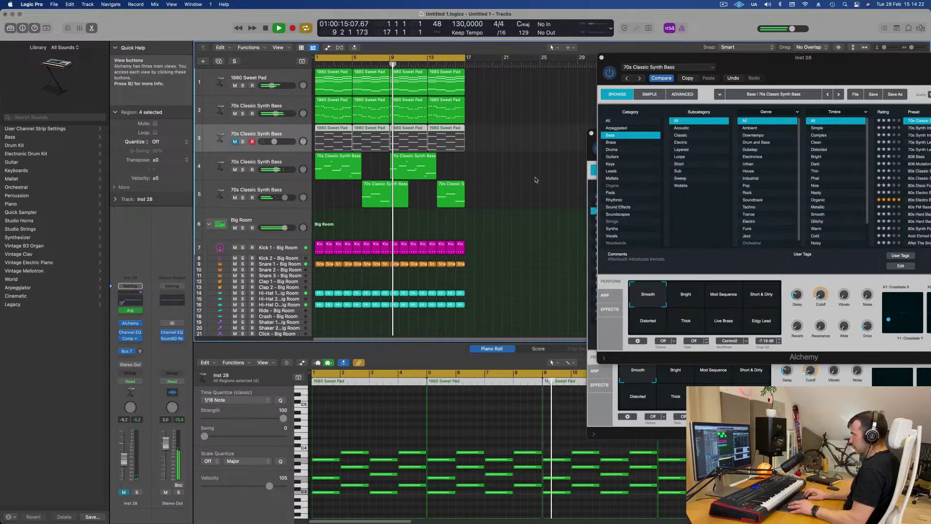
Step: Replay the arrangement from the beginning with track 3 muted and bring the Big Room drum tracks into view
{"action": "scroll", "coordinate": [496, 234], "scroll_direction": "down", "scroll_amount": 2}
{"action": "scroll", "coordinate": [496, 234], "scroll_direction": "up", "scroll_amount": 1}
{"action": "key", "text": "space"}
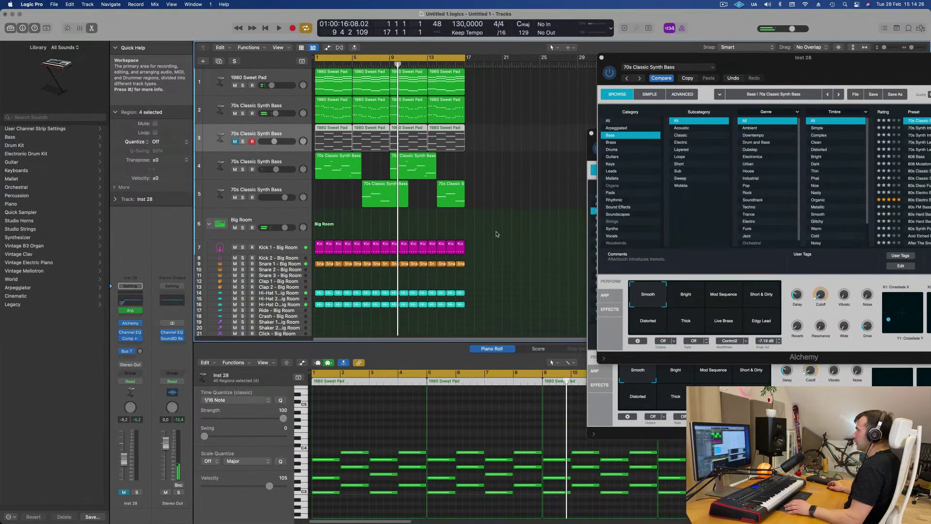
{"action": "key", "text": "Return"}
{"action": "key", "text": "space"}
{"action": "scroll", "coordinate": [286, 262], "scroll_direction": "down", "scroll_amount": 6}
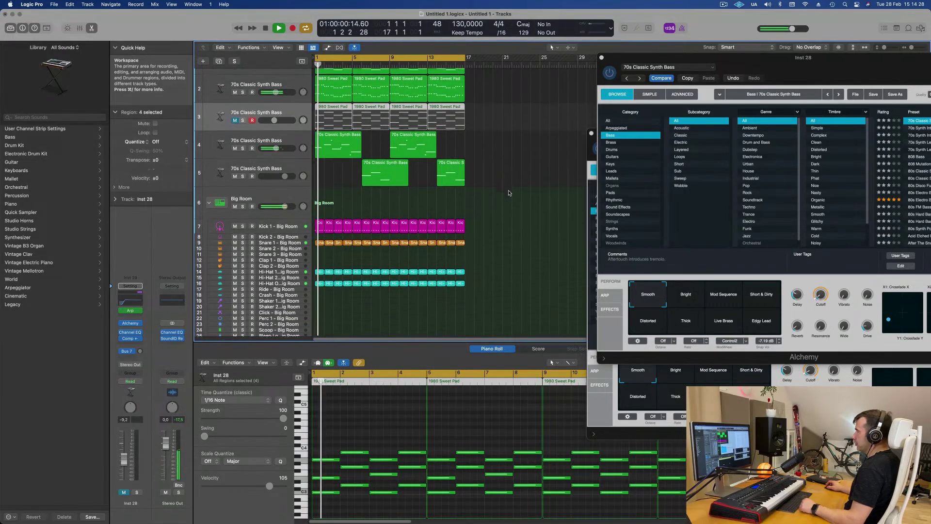
{"action": "key", "text": "space"}
{"action": "key", "text": "Return"}
{"action": "key", "text": "space"}
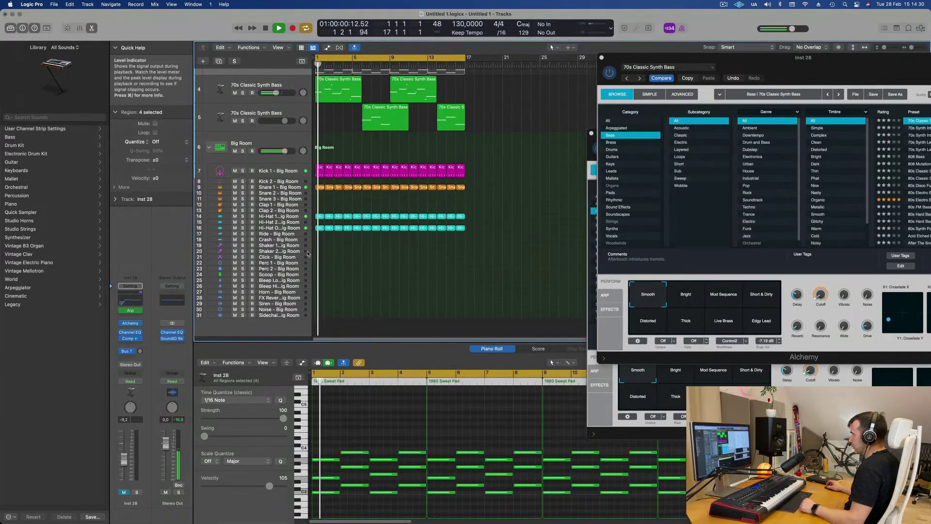
Step: Copy the first Snare 1 region to the Scoop track at bar 1 and magnify its notes while the arrangement plays
{"action": "left_click", "coordinate": [320, 188]}
{"action": "left_click_drag", "start_coordinate": [317, 187], "coordinate": [316, 275]}
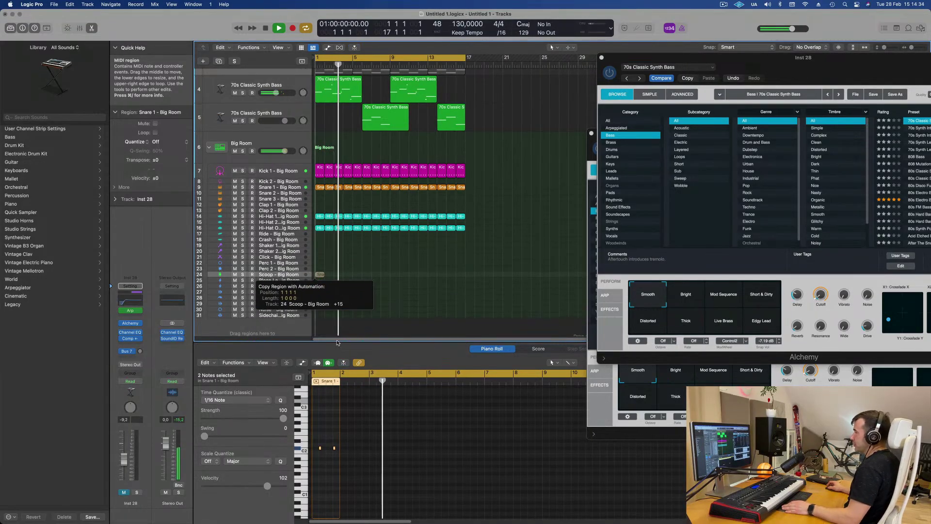
{"action": "left_click_drag", "start_coordinate": [335, 335], "coordinate": [333, 340]}
{"action": "left_click", "coordinate": [333, 445], "text": "ctrl+alt"}
{"action": "left_click_drag", "start_coordinate": [317, 438], "coordinate": [347, 458]}
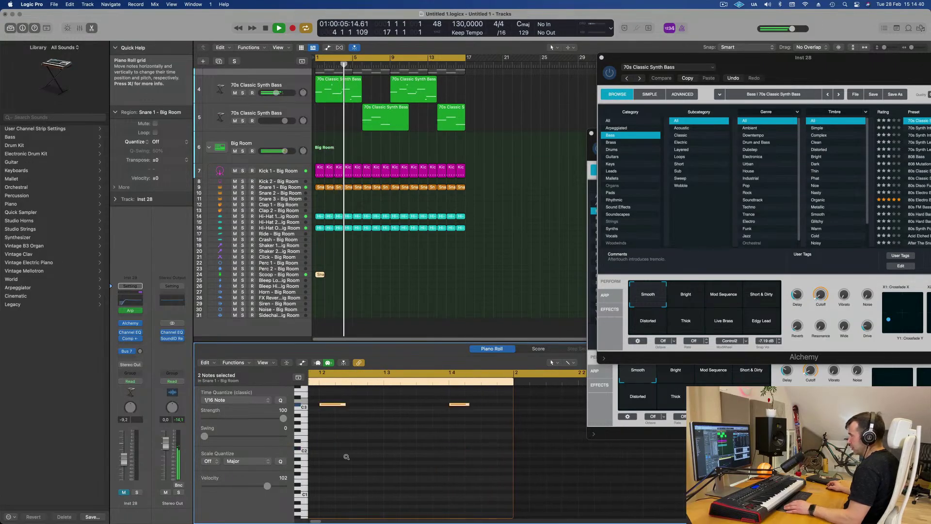
{"action": "key", "text": "space"}
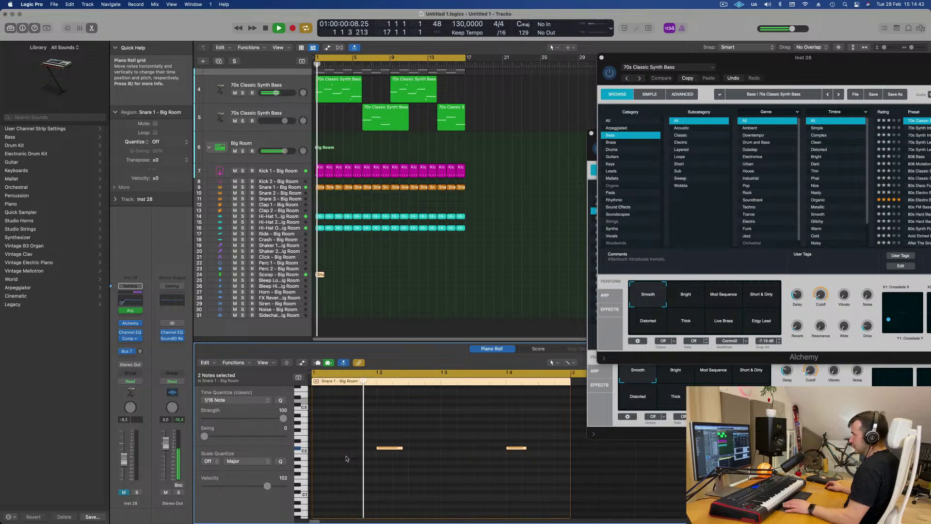
Step: Move both notes of the Scoop track's region one sixteenth later and replay from the beginning
{"action": "left_click_drag", "start_coordinate": [393, 449], "coordinate": [411, 450]}
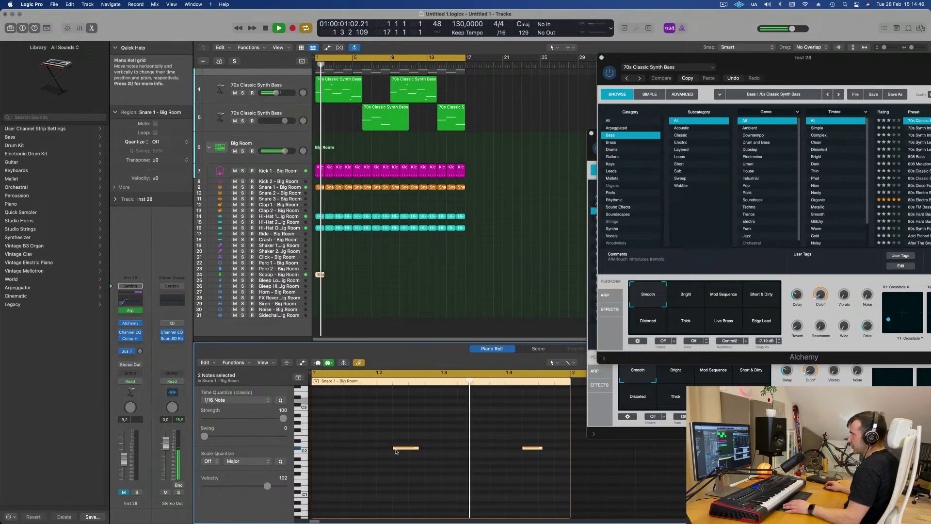
{"action": "key", "text": "super+Left"}
{"action": "key", "text": "space"}
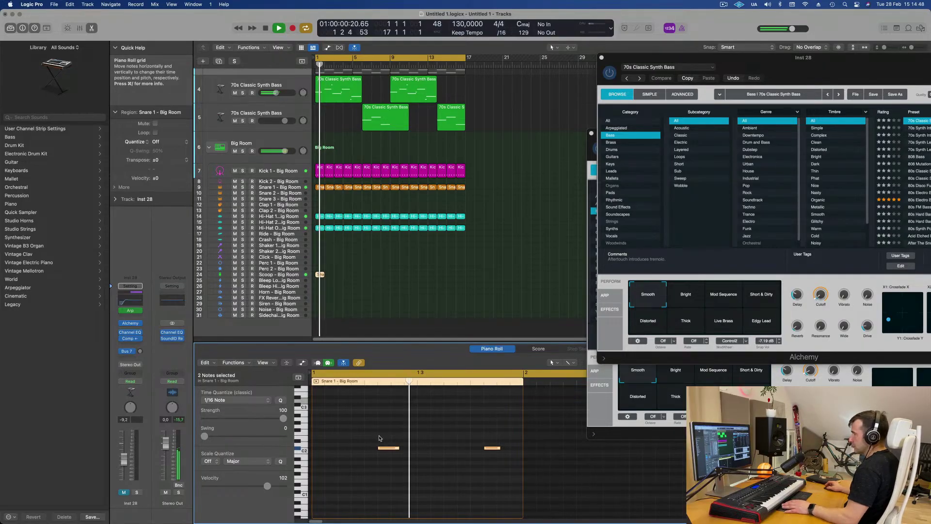
{"action": "key", "text": "space"}
{"action": "key", "text": "space"}
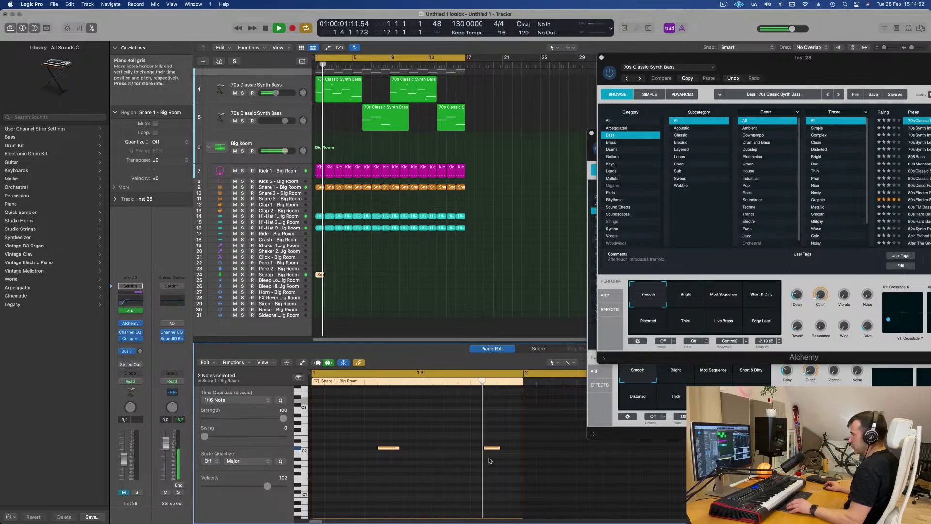
Step: Close the SOUND7-Free-Midi-Chords folder preview, return to the Logic project and stop playback
{"action": "key", "text": "ctrl+Right"}
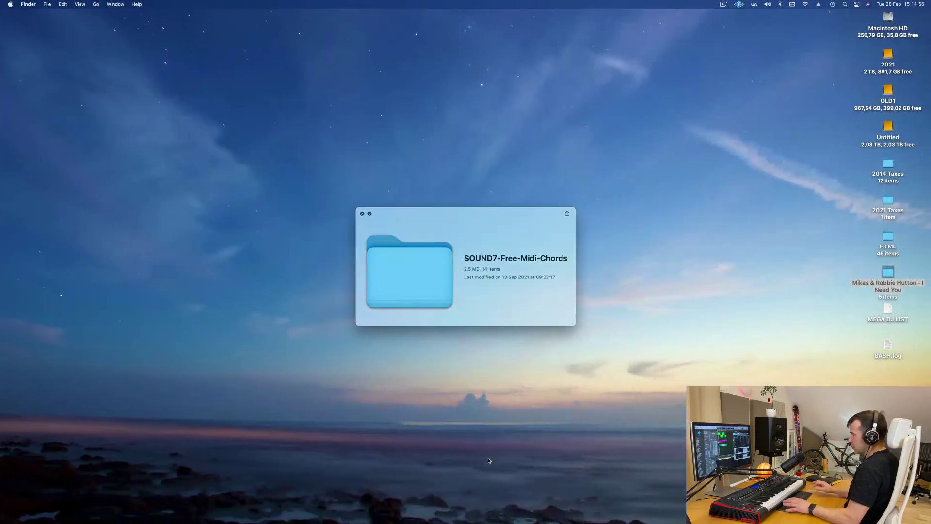
{"action": "key", "text": "ctrl+Left"}
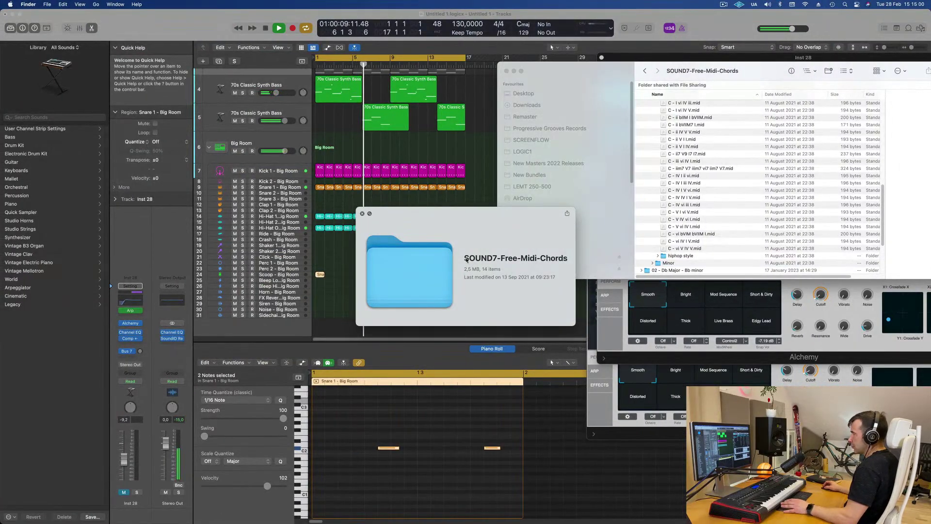
{"action": "left_click_drag", "start_coordinate": [466, 260], "coordinate": [491, 260]}
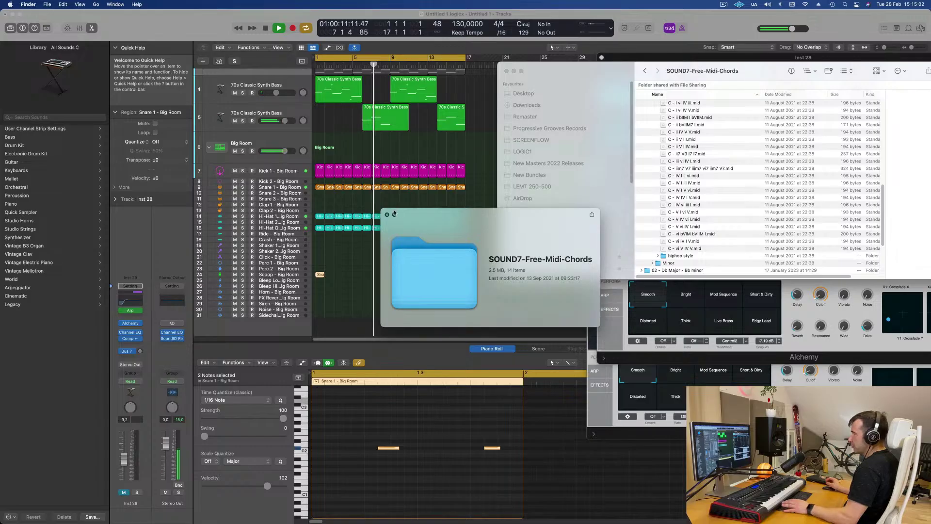
{"action": "left_click", "coordinate": [386, 215]}
{"action": "left_click", "coordinate": [338, 290]}
{"action": "key", "text": "space"}
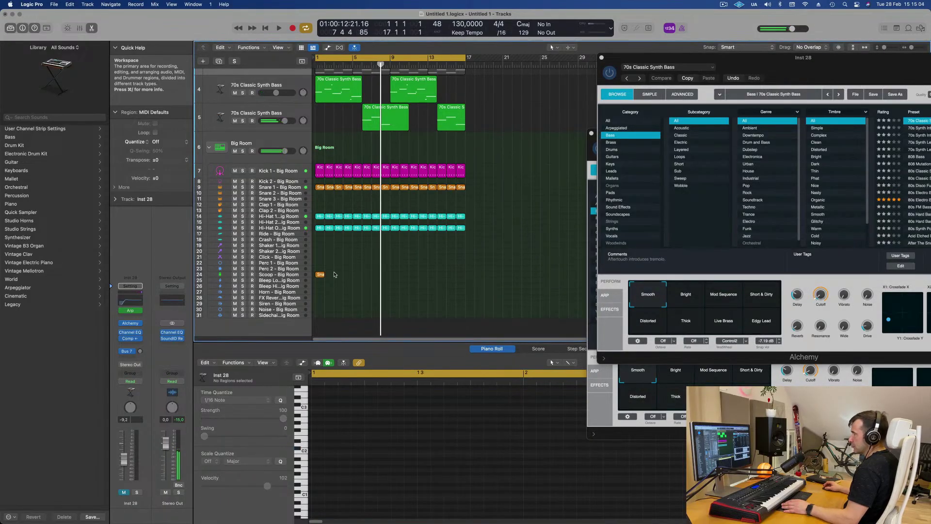
Step: Move the Scoop region's two notes another sixteenth later, shorten them and replay the arrangement
{"action": "left_click", "coordinate": [321, 275]}
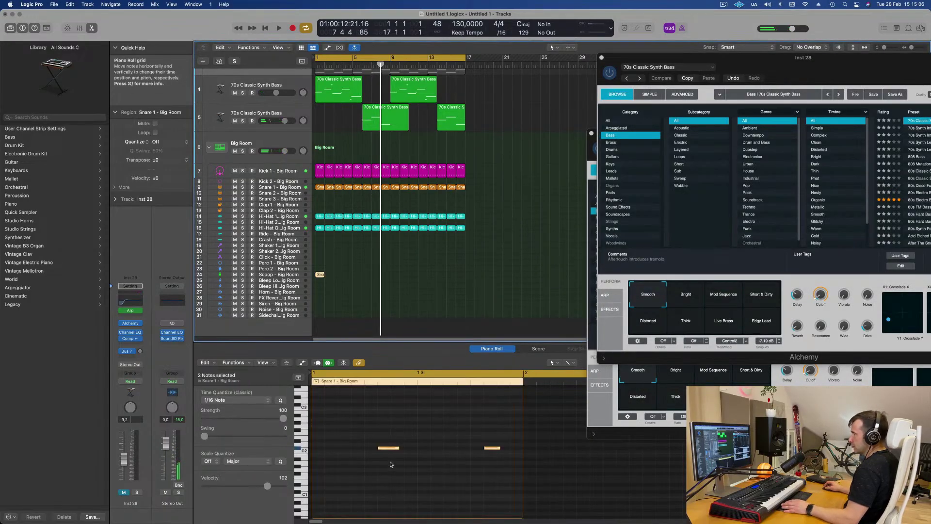
{"action": "mouse_move", "coordinate": [397, 446]}
{"action": "left_mouse_down"}
{"action": "mouse_move", "coordinate": [386, 447]}
{"action": "mouse_move", "coordinate": [398, 450]}
{"action": "left_mouse_up"}
{"action": "key", "text": "space"}
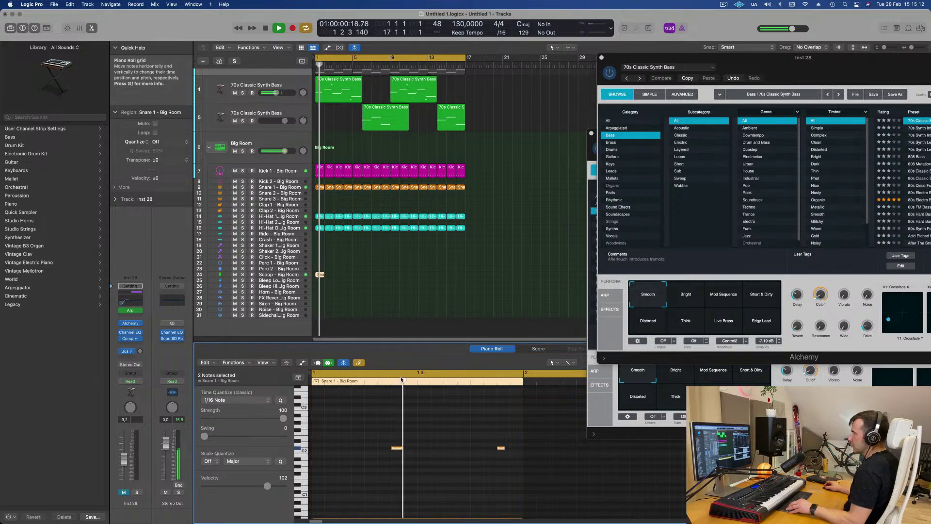
{"action": "key", "text": "space"}
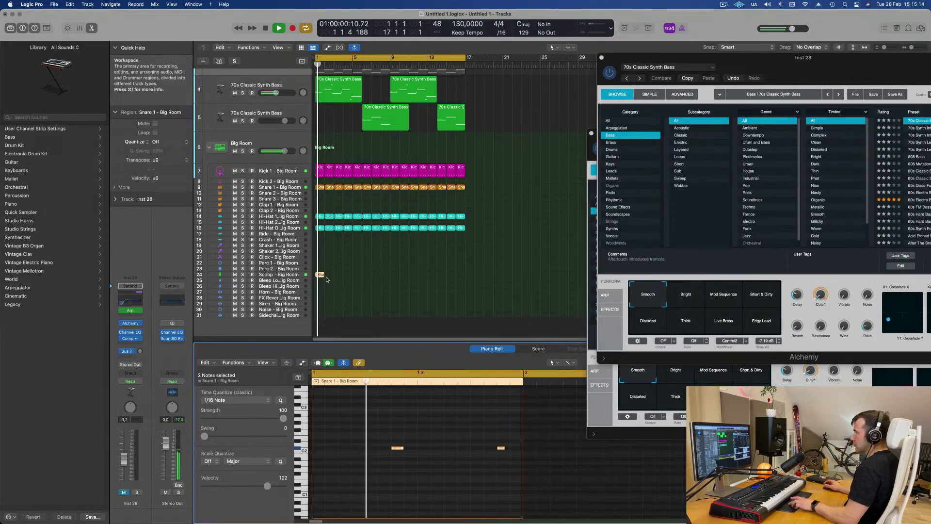
Step: Move the region from the Scoop track to the Perc 2 track and transpose its two notes up an octave
{"action": "left_click_drag", "start_coordinate": [320, 275], "coordinate": [321, 270]}
{"action": "key", "text": "space"}
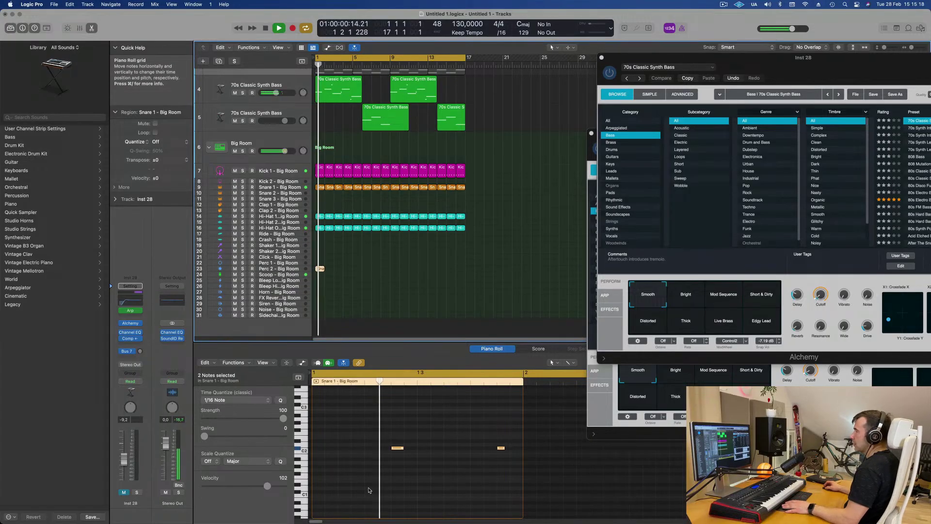
{"action": "left_click", "coordinate": [291, 268]}
{"action": "scroll", "coordinate": [360, 429], "scroll_direction": "up", "scroll_amount": 3}
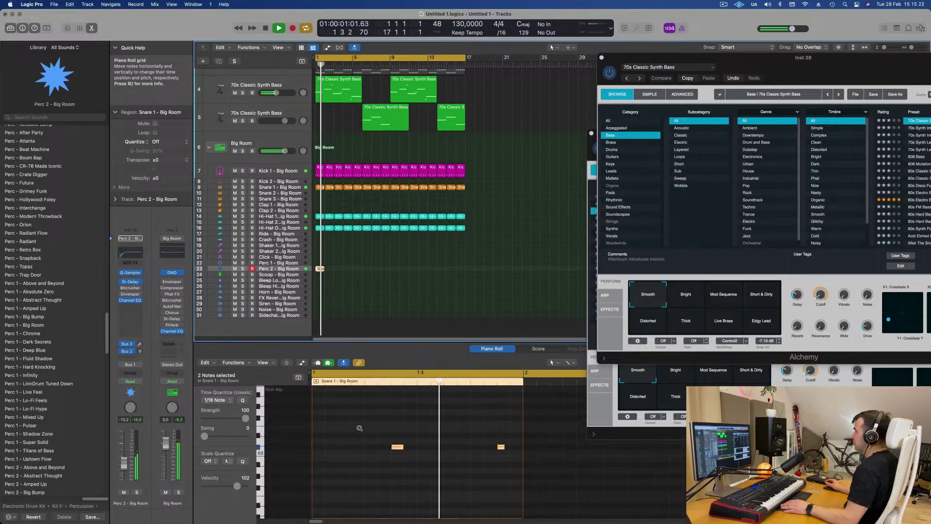
{"action": "left_click_drag", "start_coordinate": [359, 429], "coordinate": [508, 475]}
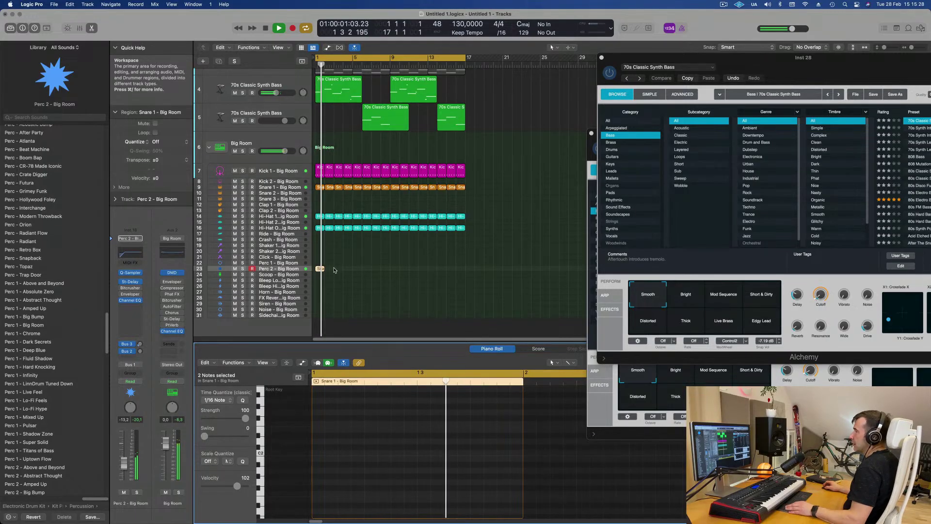
Step: Audition the region on Perc 1, return it to Perc 2 and set Perc 2's volume to about -12.4 dB
{"action": "left_click_drag", "start_coordinate": [124, 463], "coordinate": [126, 457]}
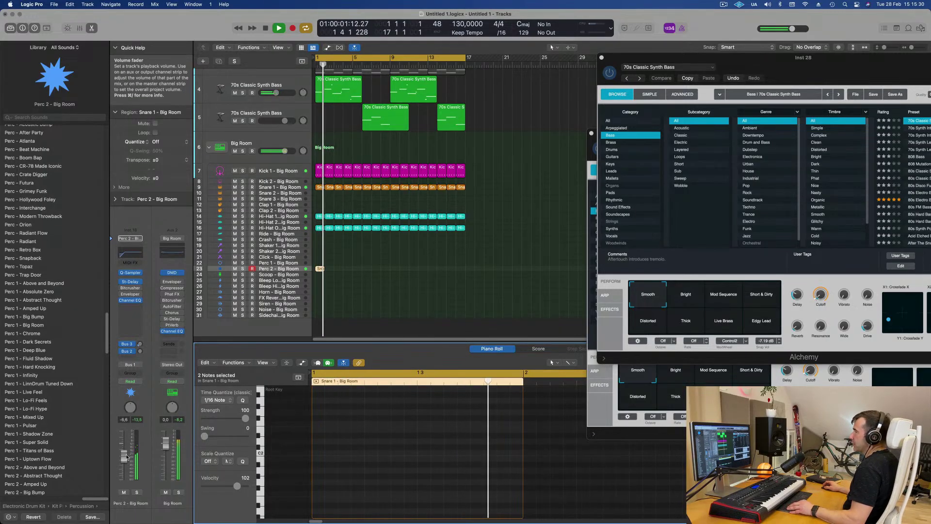
{"action": "left_click_drag", "start_coordinate": [320, 269], "coordinate": [320, 270]}
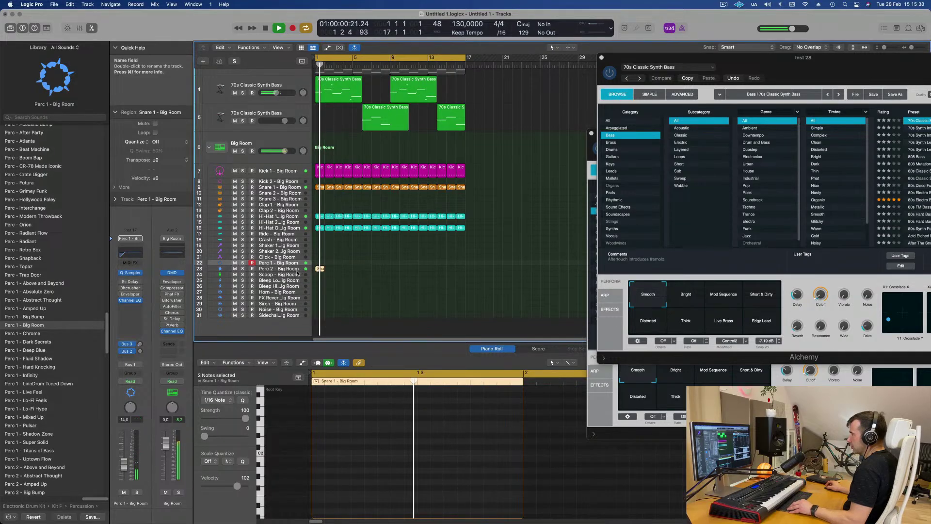
{"action": "left_click_drag", "start_coordinate": [124, 457], "coordinate": [122, 464]}
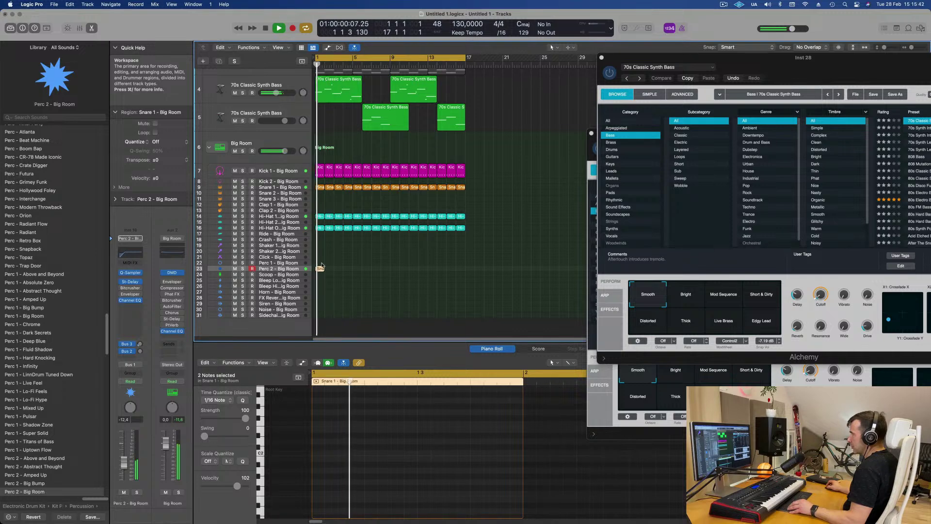
Step: Repeat the Perc 2 region until it fills the track up to bar 17, then check the copies' notes
{"action": "key", "text": "super+r"}
{"action": "key", "text": "super+r"}
{"action": "key", "text": "super+r"}
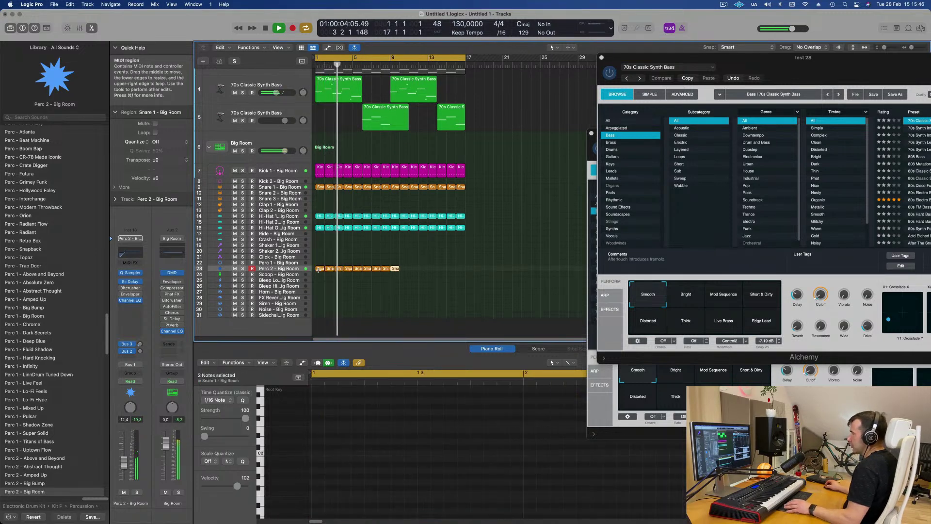
{"action": "key", "text": "super+r"}
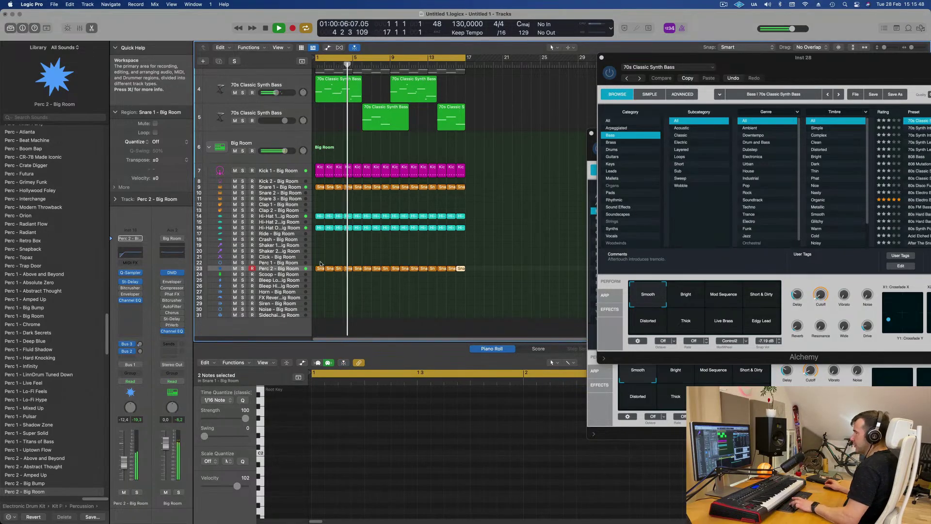
{"action": "scroll", "coordinate": [310, 271], "scroll_direction": "up", "scroll_amount": 1}
{"action": "scroll", "coordinate": [299, 273], "scroll_direction": "right", "scroll_amount": 1}
{"action": "left_click", "coordinate": [299, 272]}
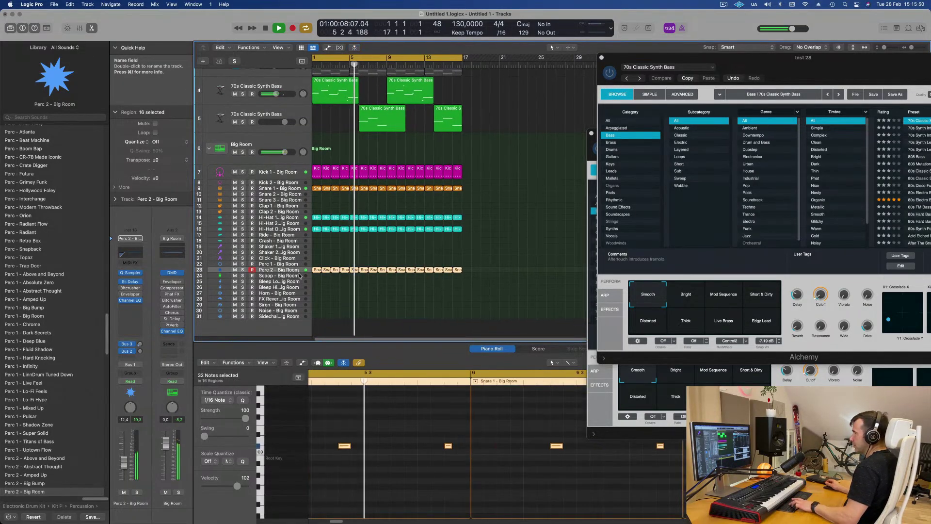
{"action": "scroll", "coordinate": [350, 295], "scroll_direction": "left", "scroll_amount": 1}
{"action": "scroll", "coordinate": [350, 294], "scroll_direction": "left", "scroll_amount": 1}
{"action": "left_click", "coordinate": [349, 296]}
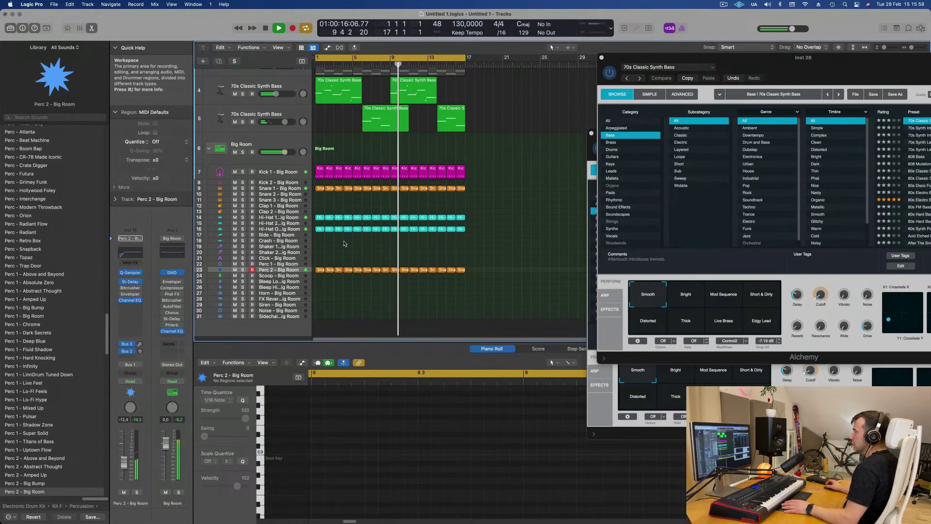
Step: Copy the first Hi-Hat 1 region to the Shaker 2 track at bar 1 and fill it with sixteenth-note hits
{"action": "left_click", "coordinate": [321, 217]}
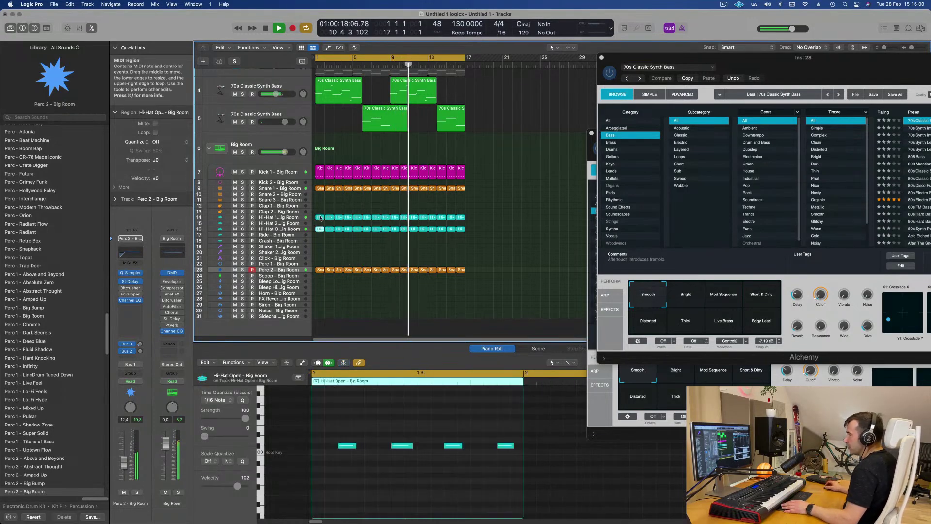
{"action": "left_click_drag", "start_coordinate": [319, 236], "coordinate": [320, 253]}
{"action": "key", "text": "space"}
{"action": "left_click", "coordinate": [347, 444]}
{"action": "left_click_drag", "start_coordinate": [333, 447], "coordinate": [507, 449]}
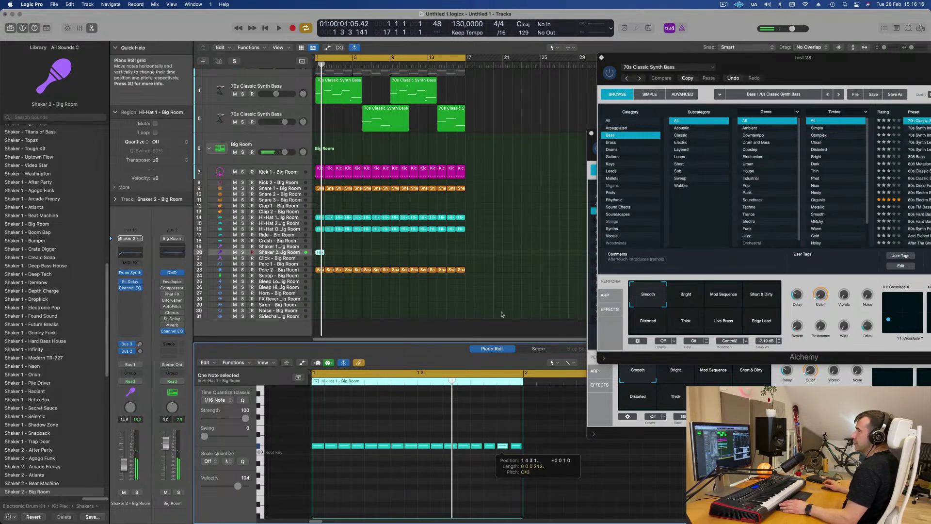
Step: Repeat the Shaker 2 region up to bar 17, lower the track's volume to about -24.5 dB and replay
{"action": "left_click", "coordinate": [320, 252]}
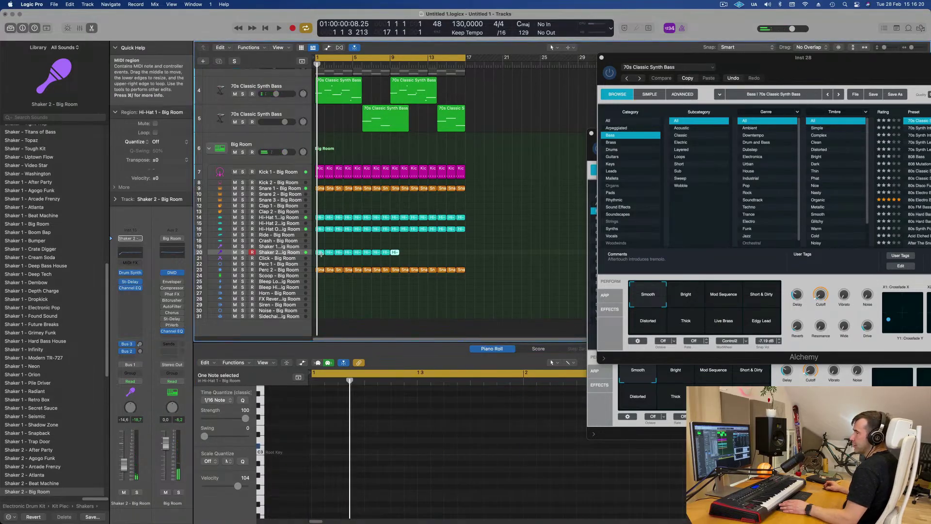
{"action": "key", "text": "super+r"}
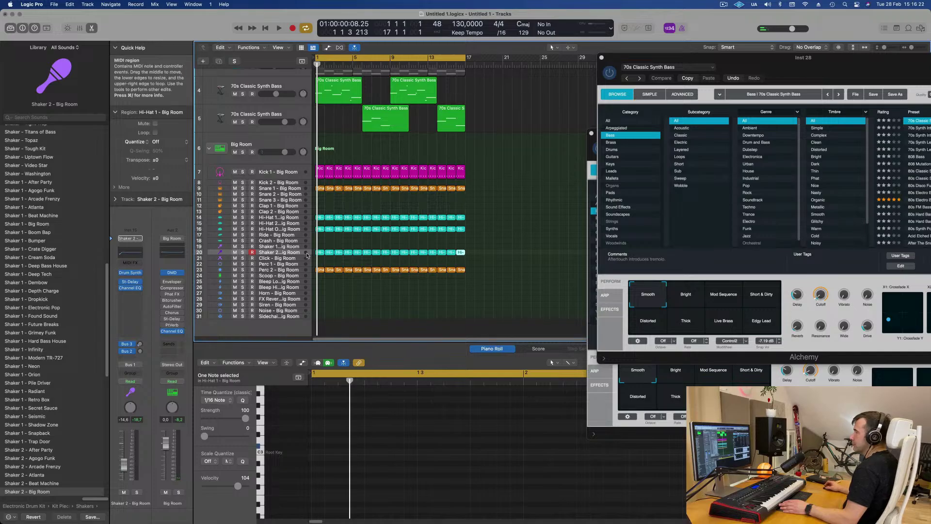
{"action": "key", "text": "space"}
{"action": "left_click_drag", "start_coordinate": [123, 464], "coordinate": [125, 474]}
{"action": "left_click", "coordinate": [381, 303]}
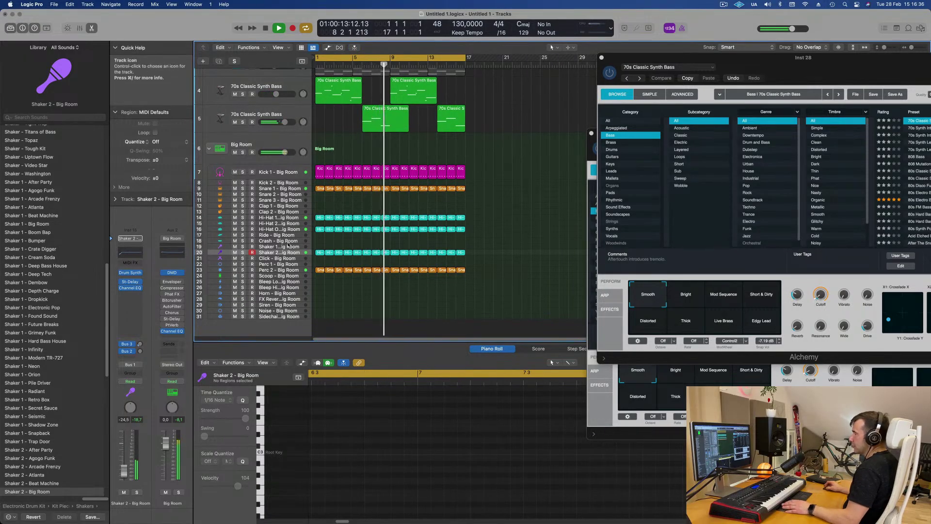
{"action": "key", "text": "Return"}
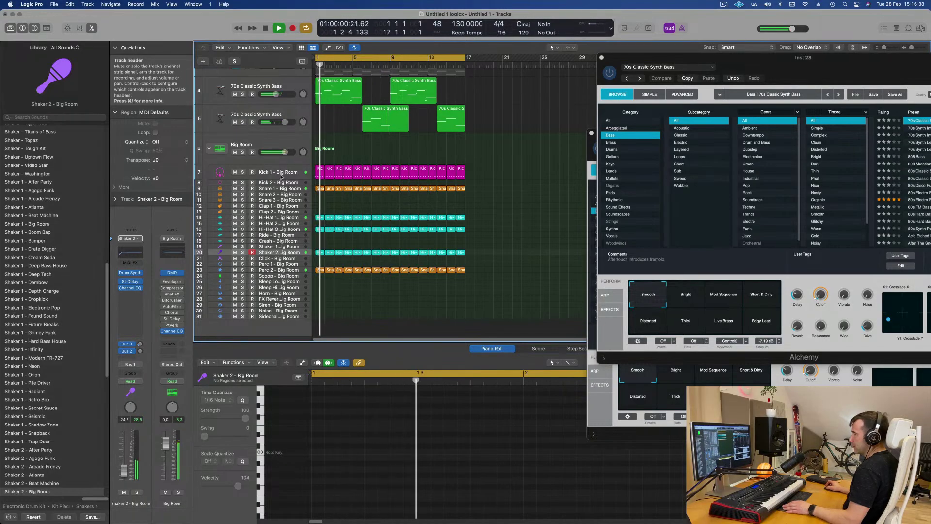
Step: Duplicate the Big Room drum kit track and load the Roland TR-909 patch on the new track
{"action": "left_click", "coordinate": [275, 173]}
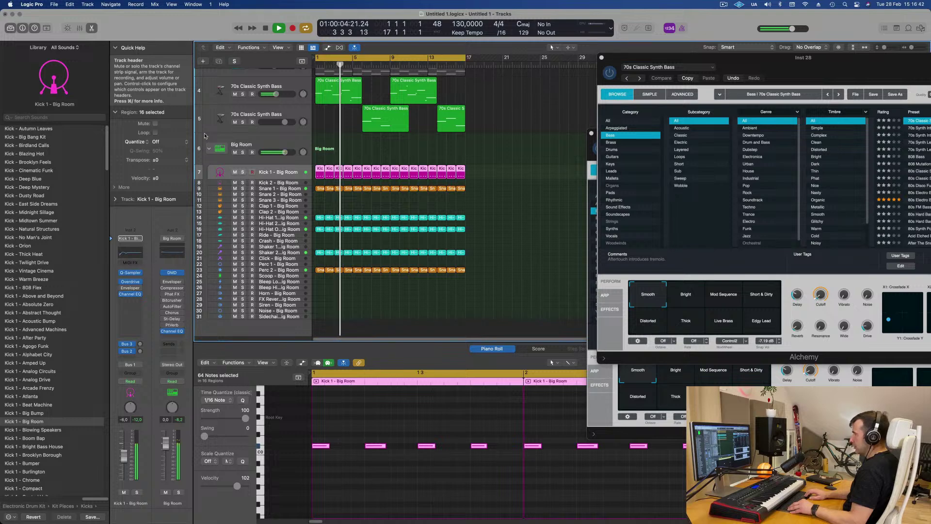
{"action": "left_click", "coordinate": [274, 142]}
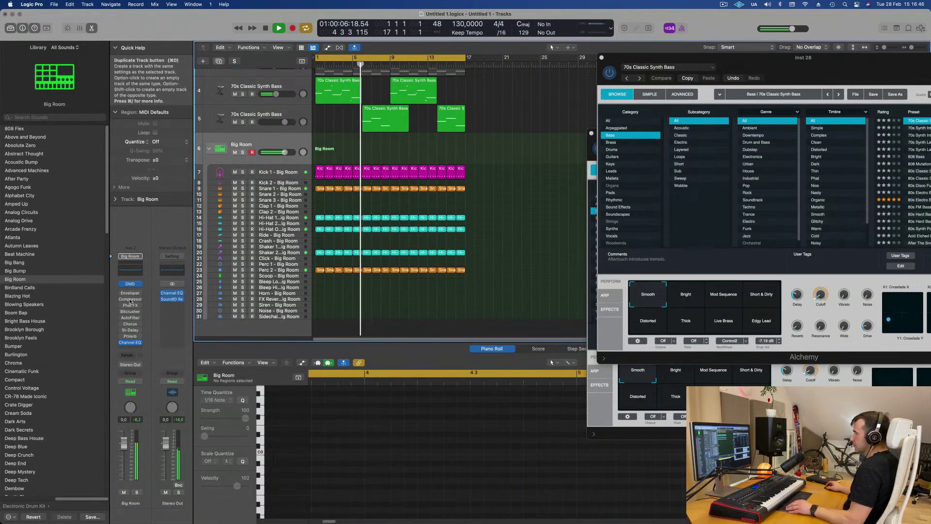
{"action": "key", "text": "super+d"}
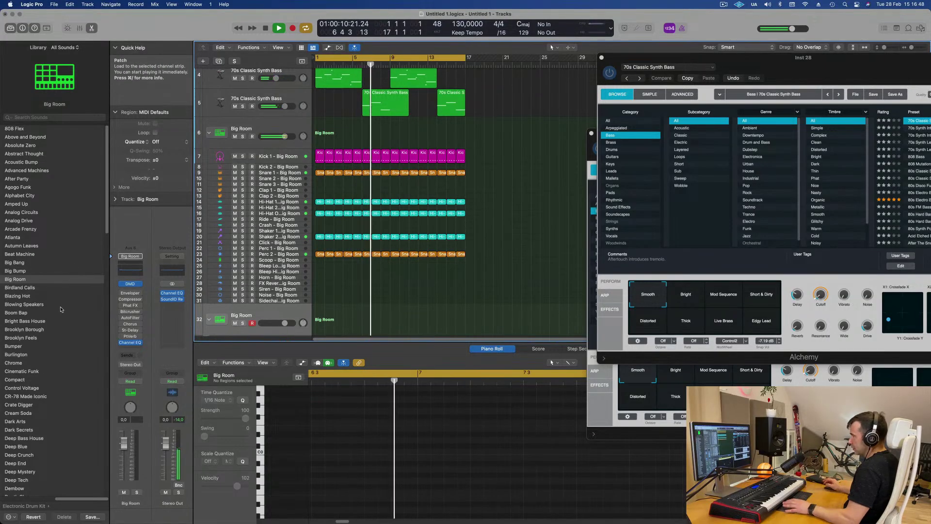
{"action": "scroll", "coordinate": [61, 308], "scroll_direction": "down", "scroll_amount": 20}
{"action": "scroll", "coordinate": [58, 334], "scroll_direction": "down", "scroll_amount": 5}
{"action": "left_click", "coordinate": [32, 397]}
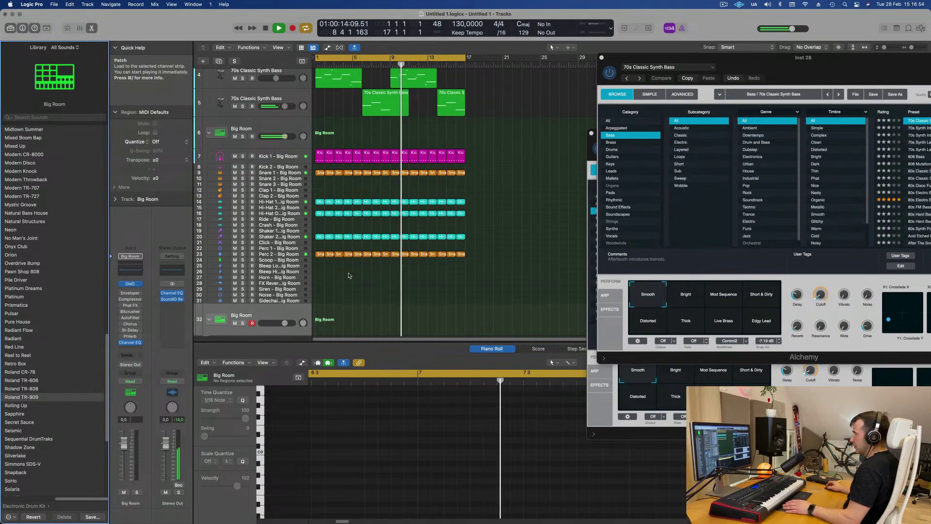
Step: Expand the Roland TR-909 track stack and bring its individual drum tracks into view
{"action": "scroll", "coordinate": [349, 272], "scroll_direction": "down", "scroll_amount": 2}
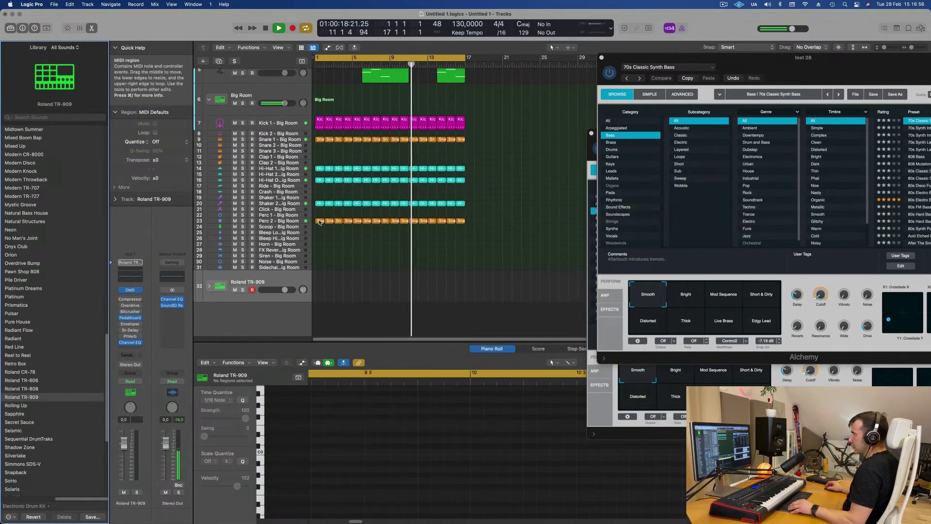
{"action": "left_click", "coordinate": [209, 286]}
{"action": "scroll", "coordinate": [368, 228], "scroll_direction": "down", "scroll_amount": 4}
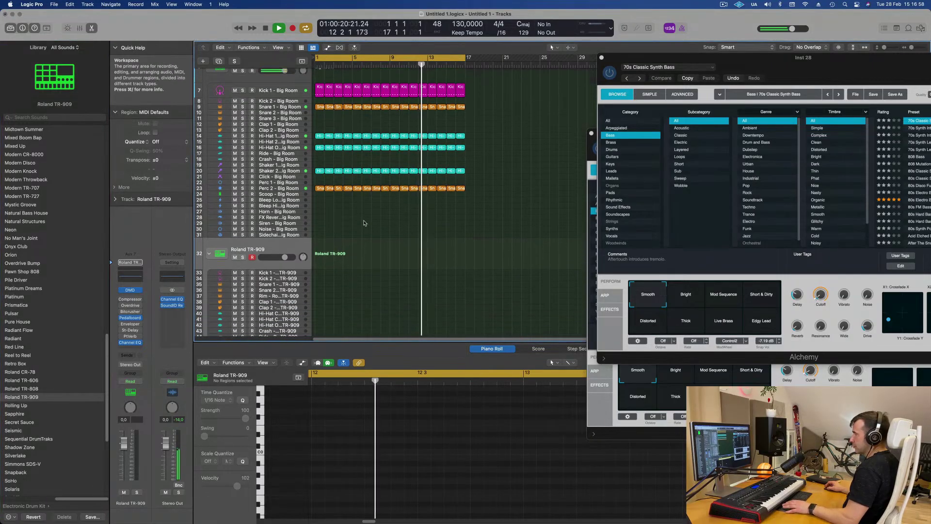
Step: Copy the first Snare 1 region to the TR-909 Tom Low track at bar 1 and transpose its notes down about an octave
{"action": "left_click_drag", "start_coordinate": [319, 154], "coordinate": [338, 322]}
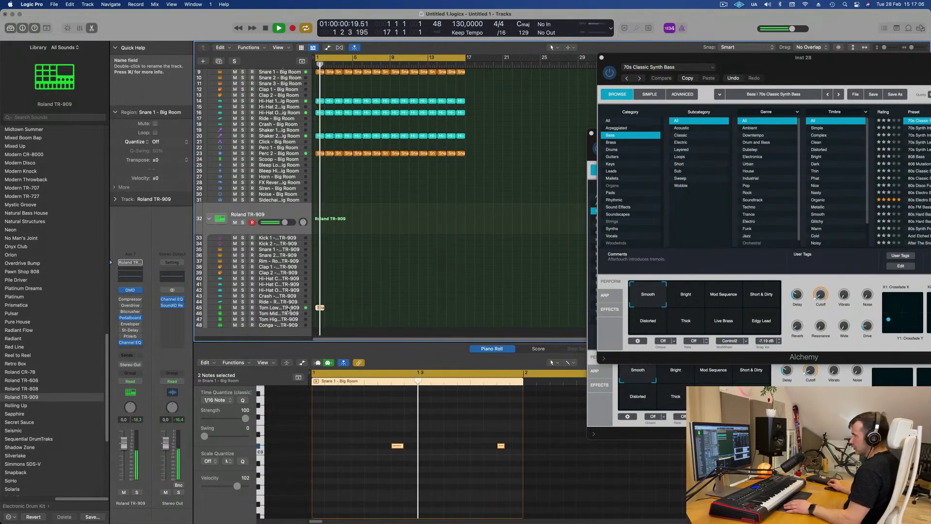
{"action": "scroll", "coordinate": [350, 461], "scroll_direction": "down", "scroll_amount": 4}
{"action": "scroll", "coordinate": [351, 461], "scroll_direction": "up", "scroll_amount": 4}
{"action": "left_click_drag", "start_coordinate": [357, 428], "coordinate": [507, 469]}
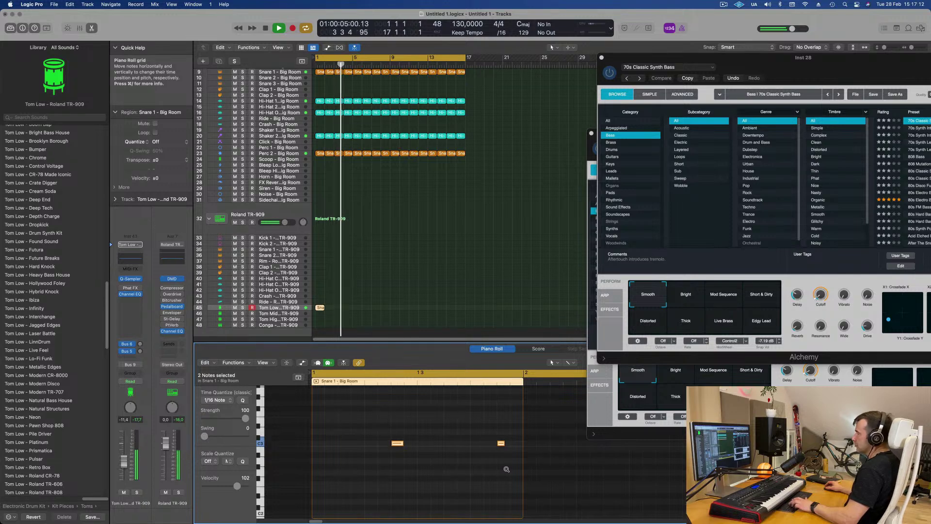
{"action": "key", "text": "alt+Up"}
{"action": "key", "text": "alt+shift+Down"}
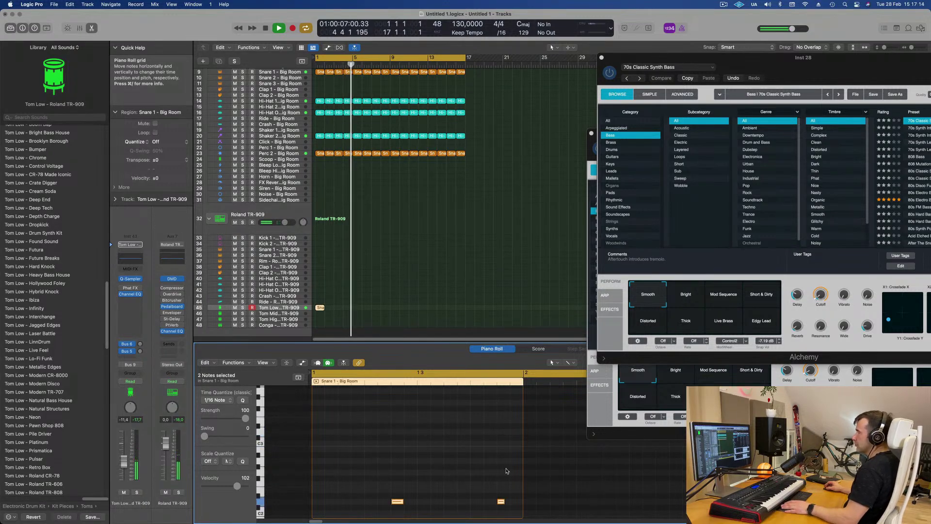
{"action": "scroll", "coordinate": [485, 465], "scroll_direction": "down", "scroll_amount": 7}
{"action": "key", "text": "Return"}
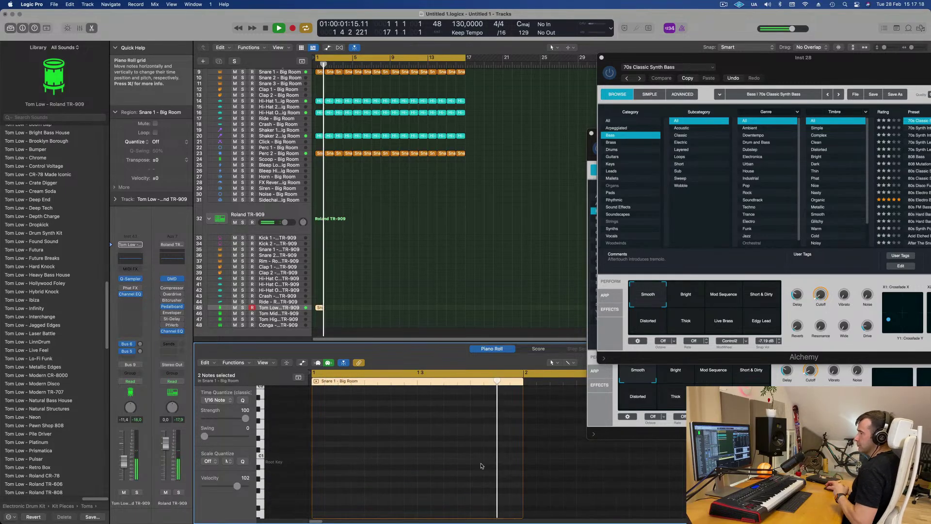
Step: Lower the two tom notes by another octave, raise the Tom Low track's volume to -4.5 dB and replay
{"action": "key", "text": "space"}
{"action": "key", "text": "space"}
{"action": "key", "text": "space"}
{"action": "key", "text": "space"}
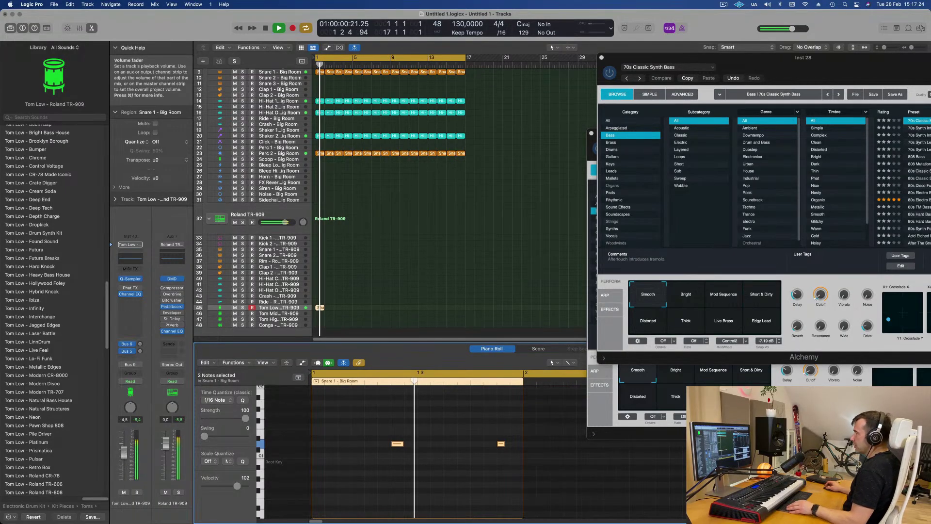
{"action": "key", "text": "space"}
{"action": "key", "text": "space"}
Step: Shift both tom notes earlier so the first starts on the bar's second sixteenth, and copy the pair an eighth note further on
{"action": "left_click_drag", "start_coordinate": [379, 427], "coordinate": [563, 494]}
{"action": "key", "text": "space"}
{"action": "left_click_drag", "start_coordinate": [397, 445], "coordinate": [331, 446]}
{"action": "key", "text": "space"}
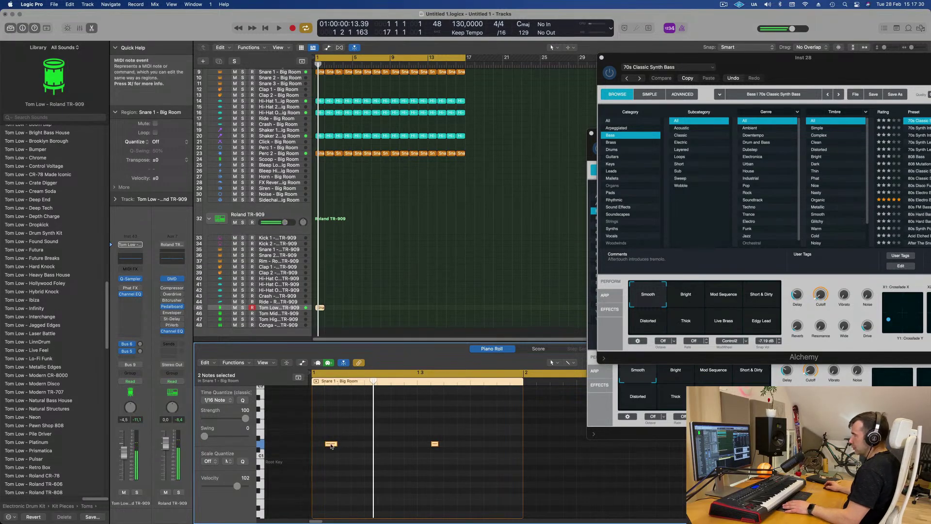
{"action": "left_click_drag", "start_coordinate": [330, 446], "coordinate": [356, 445]}
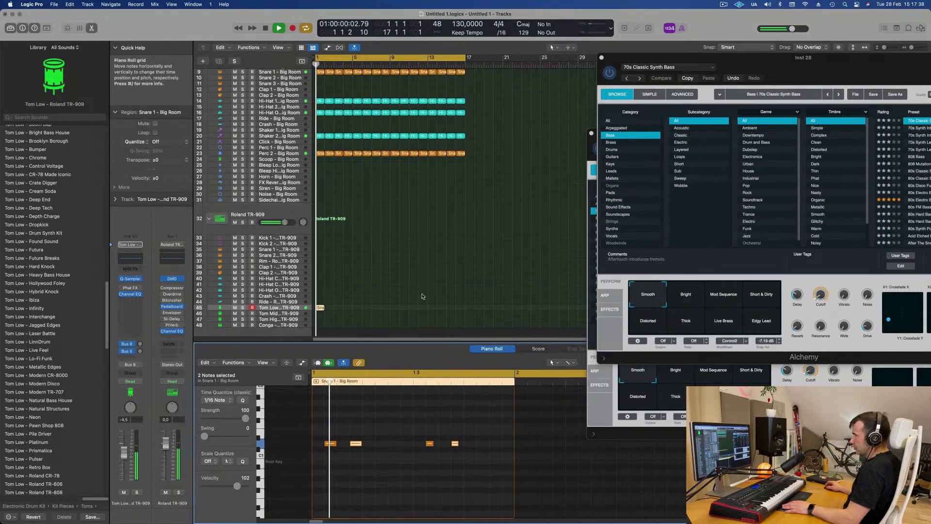
Step: Repeat the Tom Low region up to bar 17 and lower the track's volume to -7.4 dB
{"action": "left_click_drag", "start_coordinate": [368, 287], "coordinate": [319, 324]}
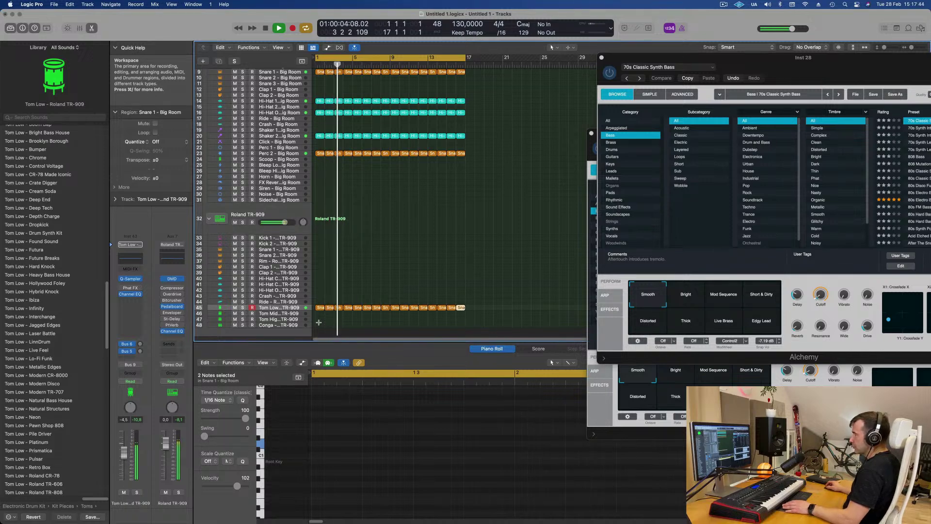
{"action": "left_click", "coordinate": [284, 310]}
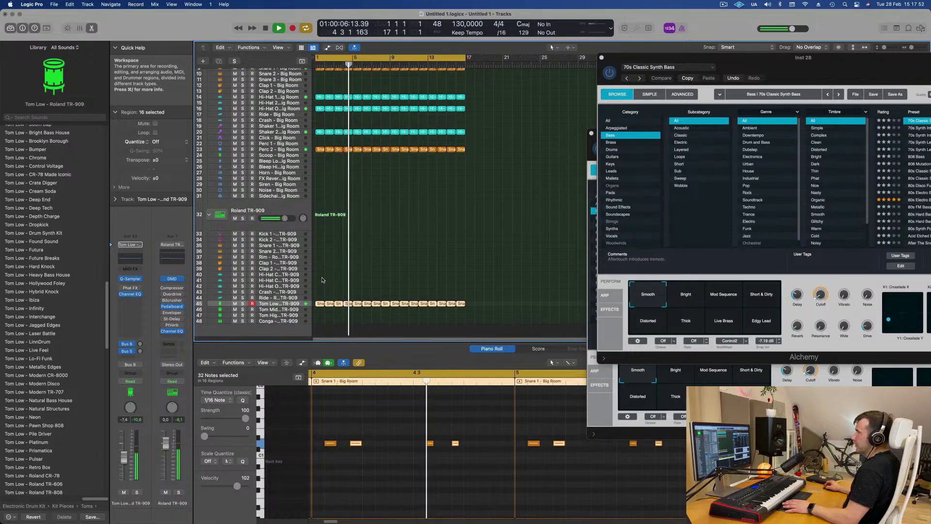
{"action": "scroll", "coordinate": [435, 257], "scroll_direction": "down", "scroll_amount": 1}
{"action": "scroll", "coordinate": [435, 257], "scroll_direction": "down", "scroll_amount": 4}
{"action": "key", "text": "space"}
Step: Copy the first Tom Low region to the Conga track at bar 1, moving its four notes up an octave and one beat later
{"action": "left_click", "coordinate": [319, 280]}
{"action": "left_click_drag", "start_coordinate": [320, 280], "coordinate": [320, 296]}
{"action": "left_click_drag", "start_coordinate": [326, 434], "coordinate": [488, 458]}
{"action": "key", "text": "space"}
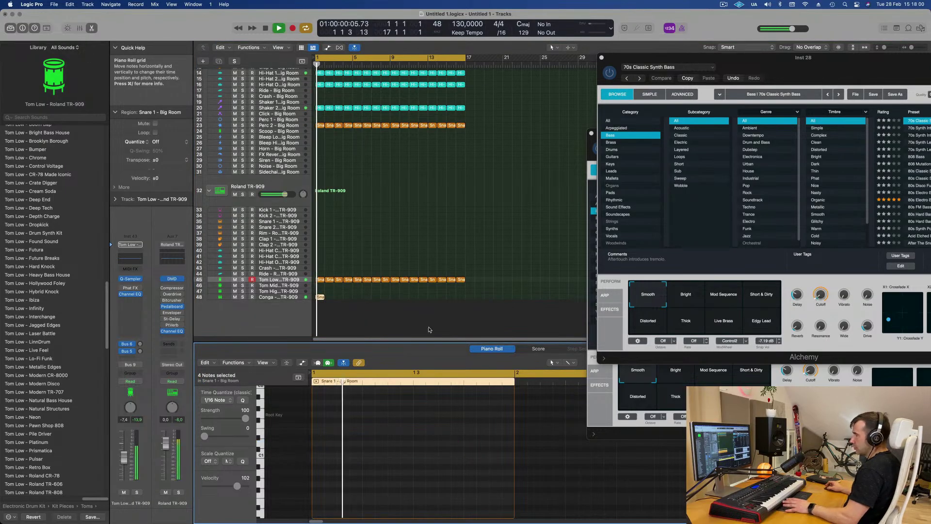
{"action": "scroll", "coordinate": [371, 392], "scroll_direction": "up", "scroll_amount": 3}
{"action": "scroll", "coordinate": [371, 392], "scroll_direction": "up", "scroll_amount": 4}
{"action": "key", "text": "space"}
{"action": "left_click_drag", "start_coordinate": [320, 500], "coordinate": [519, 461]}
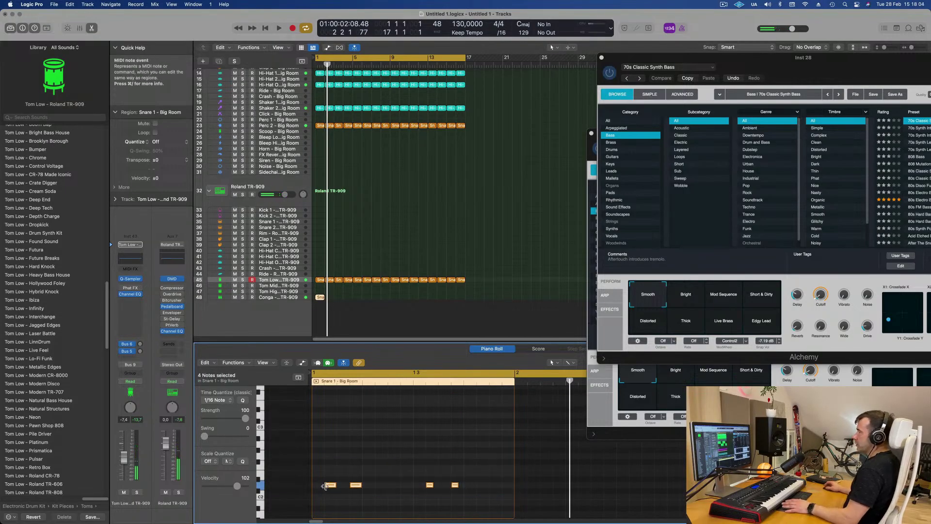
{"action": "left_click_drag", "start_coordinate": [329, 487], "coordinate": [381, 489]}
{"action": "key", "text": "space"}
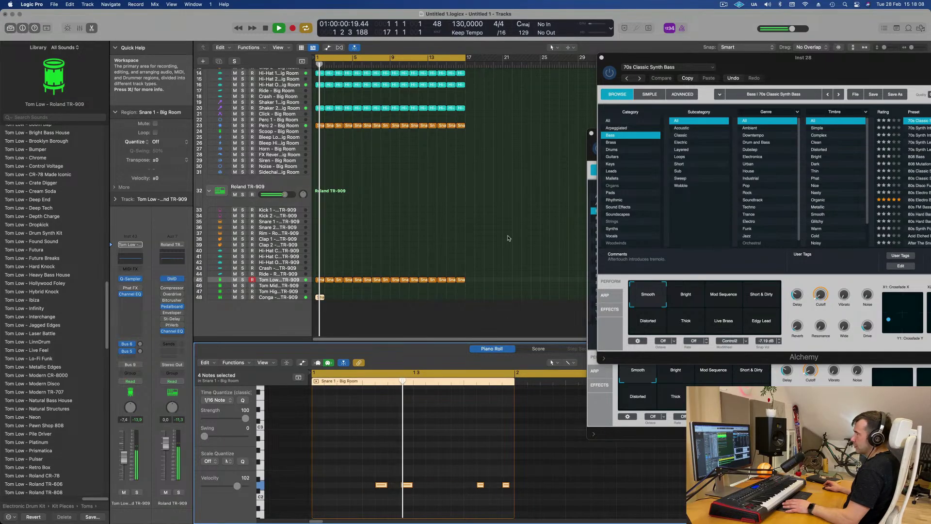
Step: Raise the Conga track's Bus 5 delay send and repeat its region up to bar 17
{"action": "left_click", "coordinate": [279, 297]}
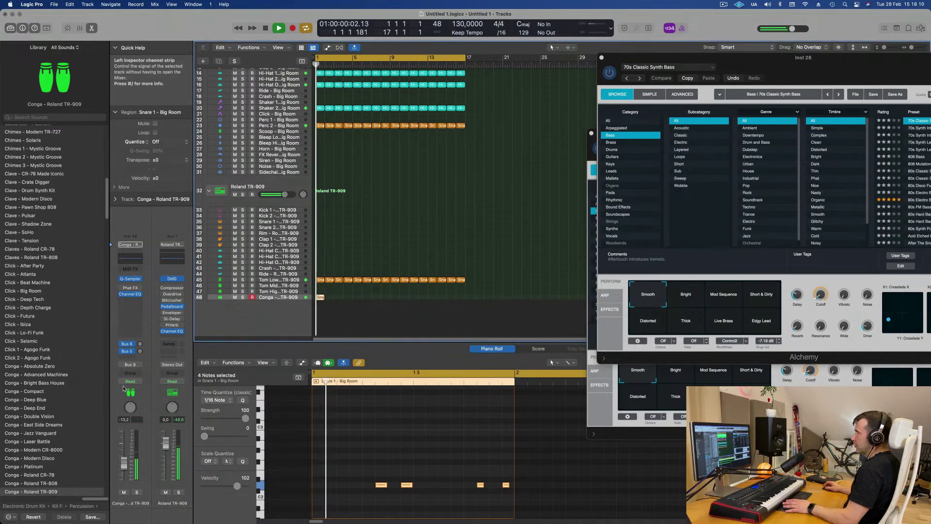
{"action": "left_click_drag", "start_coordinate": [141, 351], "coordinate": [144, 321]}
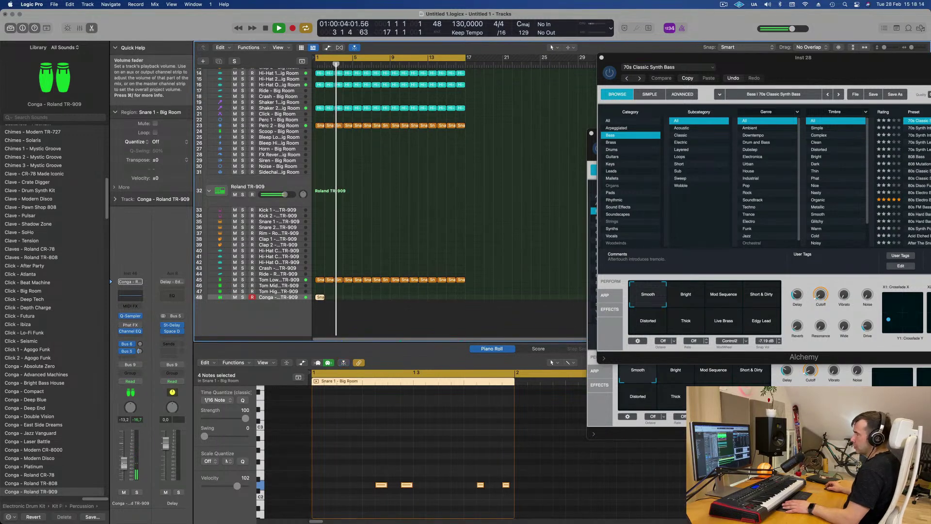
{"action": "key", "text": "super+r"}
{"action": "key", "text": "super+r"}
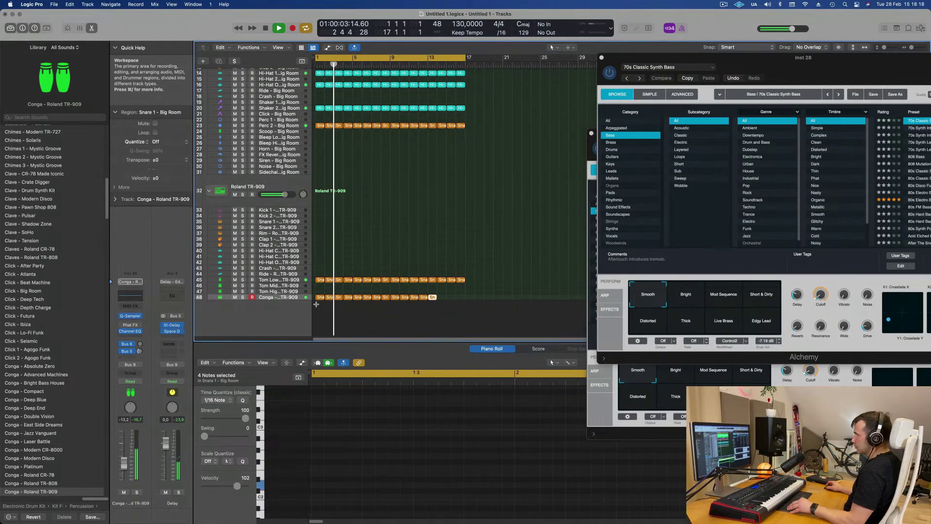
{"action": "key", "text": "space"}
{"action": "left_click", "coordinate": [291, 302]}
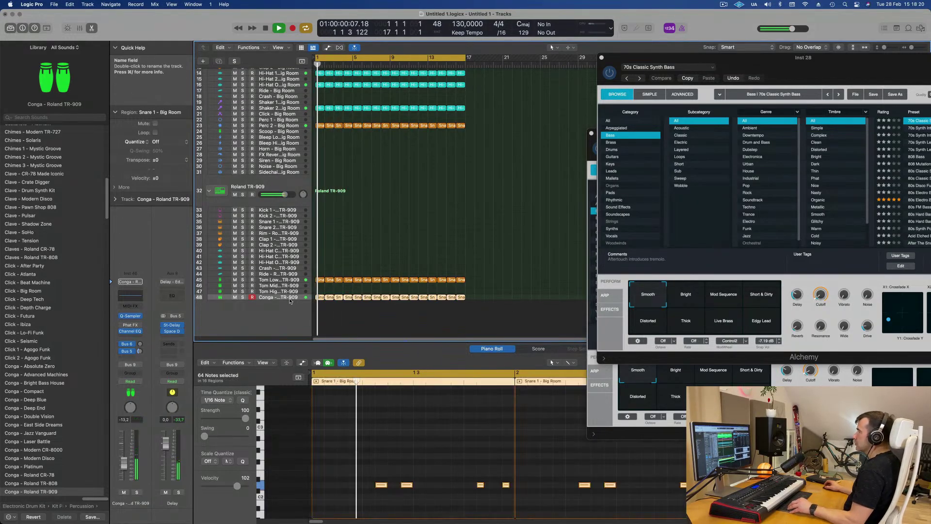
Step: Show the toolbar and turn on Track Zoom so the selected Conga track is enlarged
{"action": "left_click", "coordinate": [245, 31]}
{"action": "key", "text": "space"}
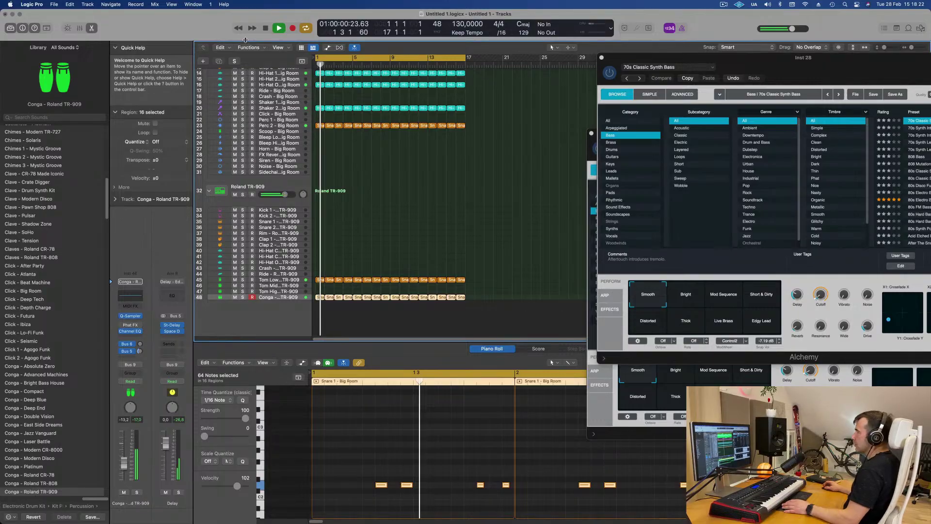
{"action": "key", "text": "ctrl+alt+super+t"}
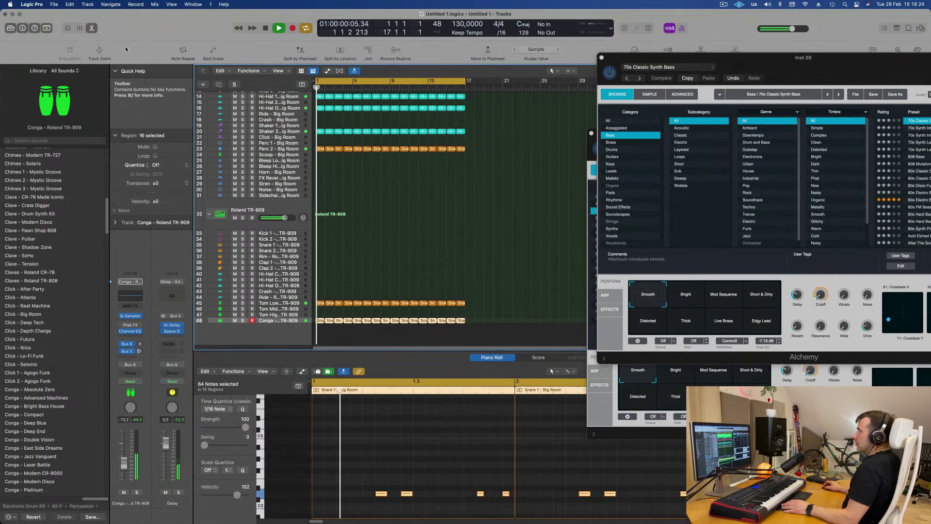
{"action": "left_click", "coordinate": [99, 50]}
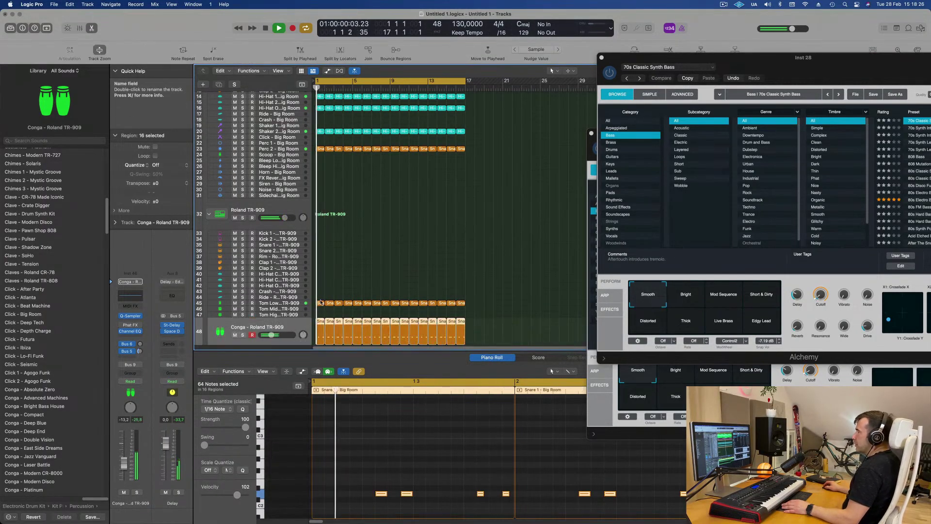
Step: Solo the Conga track to adjust its volume to about -10.9 dB, and replay it unsoloed with the full mix
{"action": "left_click", "coordinate": [136, 493]}
{"action": "left_click_drag", "start_coordinate": [125, 455], "coordinate": [124, 458]}
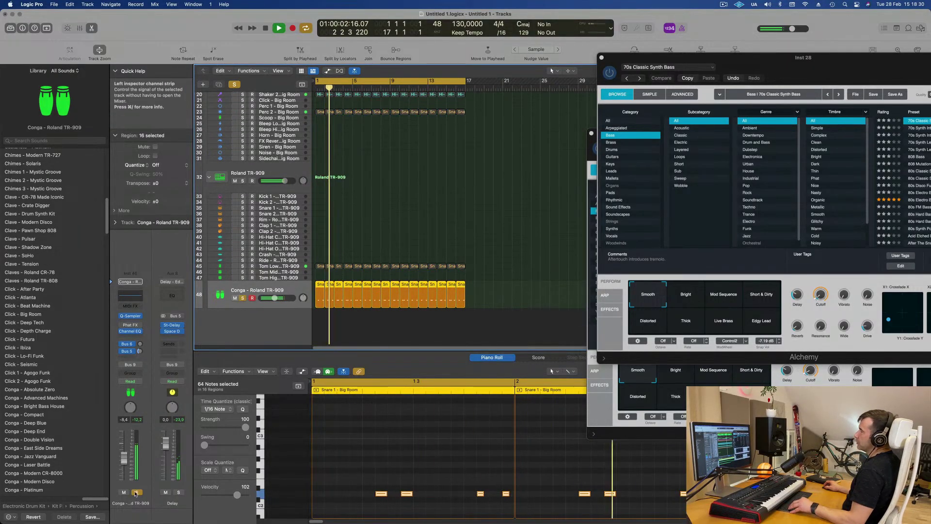
{"action": "key", "text": "s"}
{"action": "key", "text": "Return"}
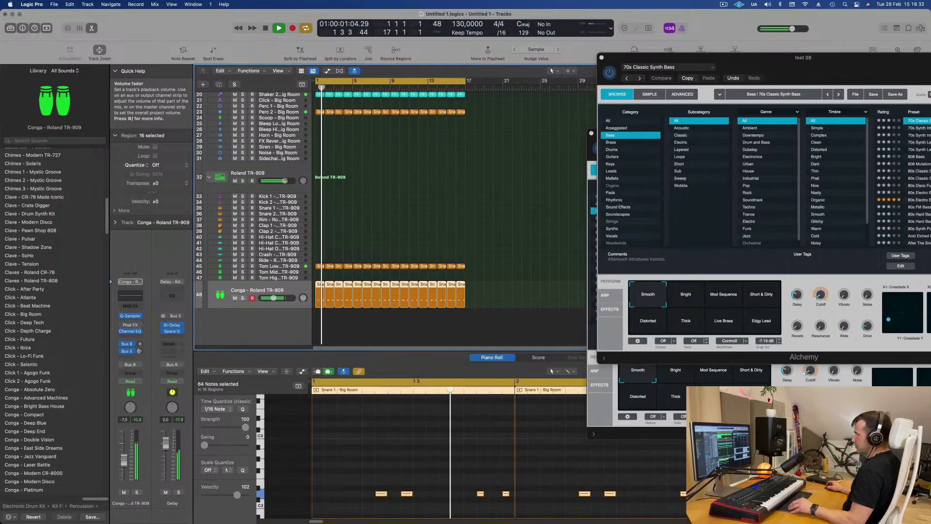
Step: Unmute the third track, 70s Classic Synth Bass, check it soloed and lower its volume to -12.4 dB in the full mix
{"action": "scroll", "coordinate": [299, 156], "scroll_direction": "up", "scroll_amount": 10}
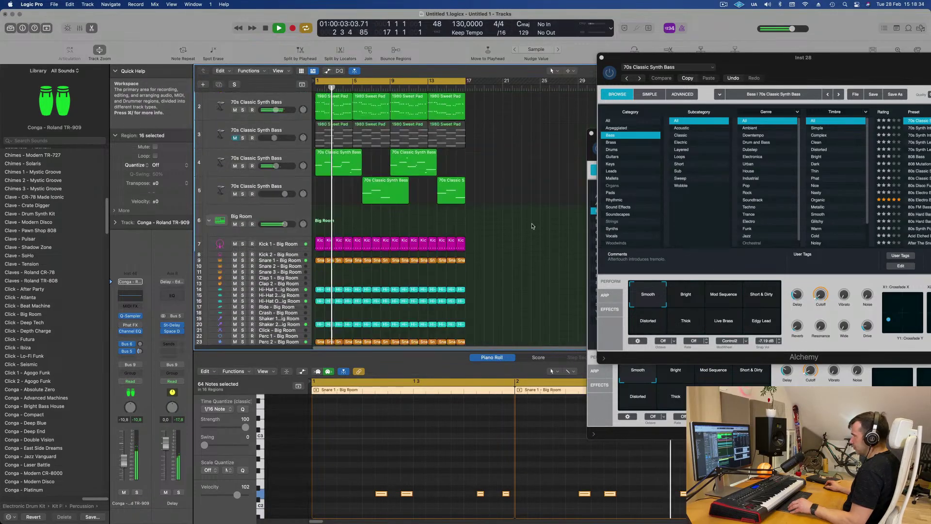
{"action": "left_click", "coordinate": [300, 156]}
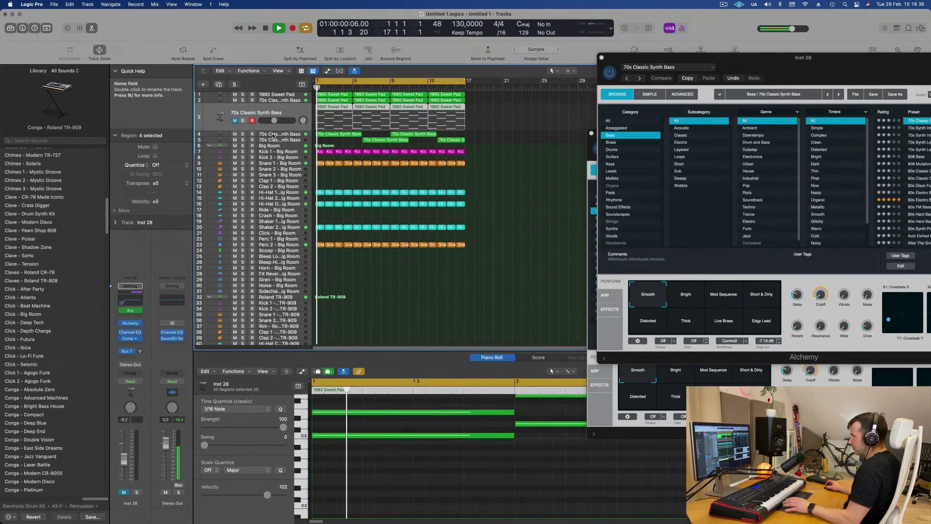
{"action": "key", "text": "s"}
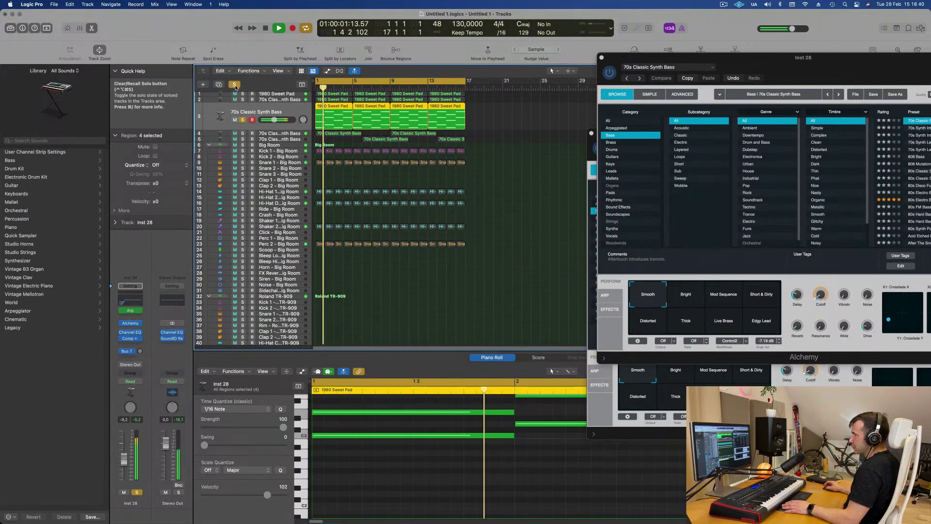
{"action": "key", "text": "s"}
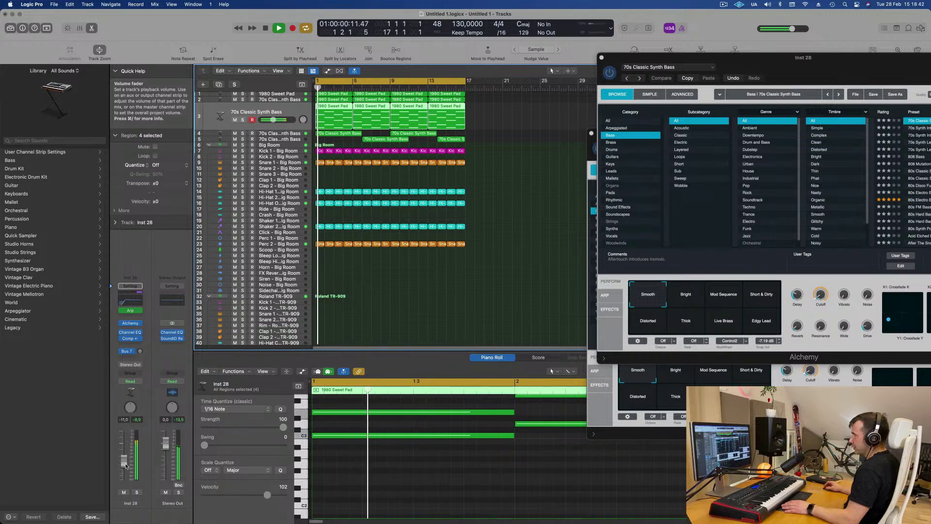
{"action": "left_click_drag", "start_coordinate": [123, 466], "coordinate": [123, 466]}
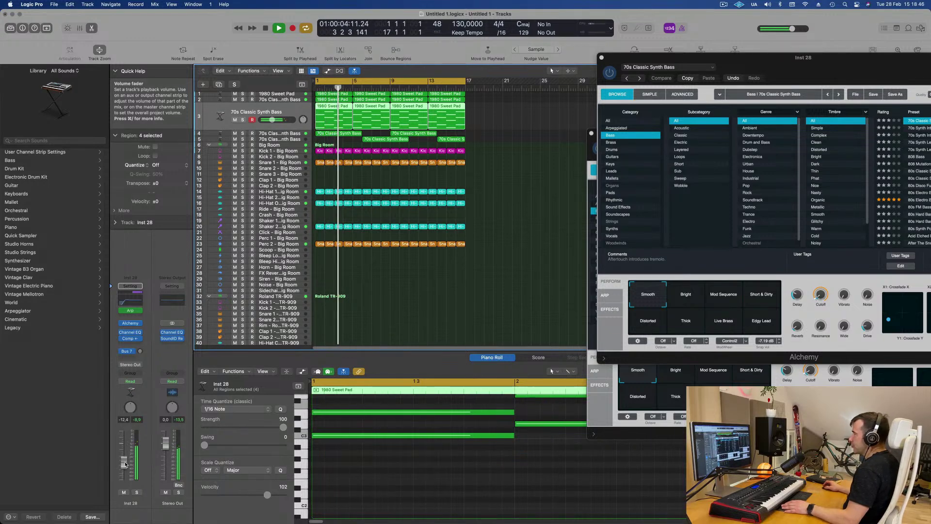
Step: Duplicate the third track, 70s Classic Synth Bass, and copy its first 1980 Sweet Pad region to the new track at bar 1
{"action": "scroll", "coordinate": [412, 315], "scroll_direction": "up", "scroll_amount": 3}
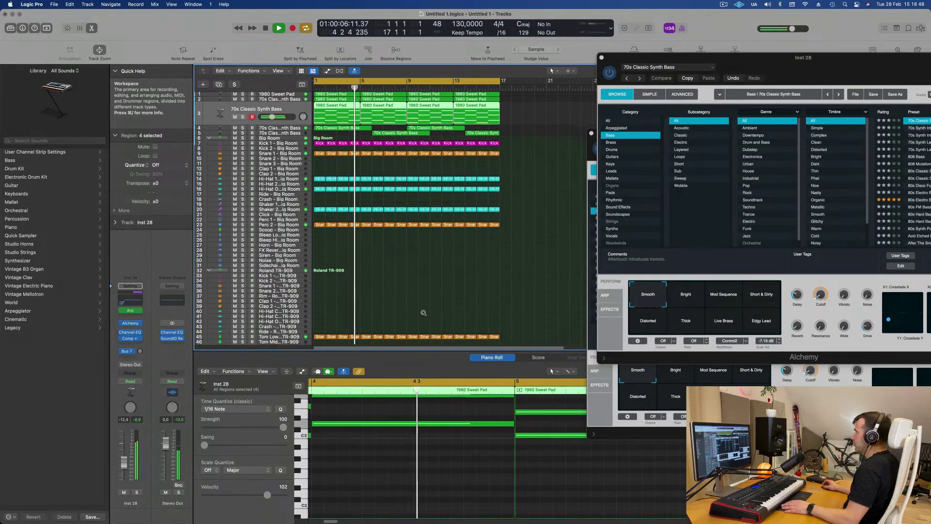
{"action": "scroll", "coordinate": [388, 267], "scroll_direction": "up", "scroll_amount": 3}
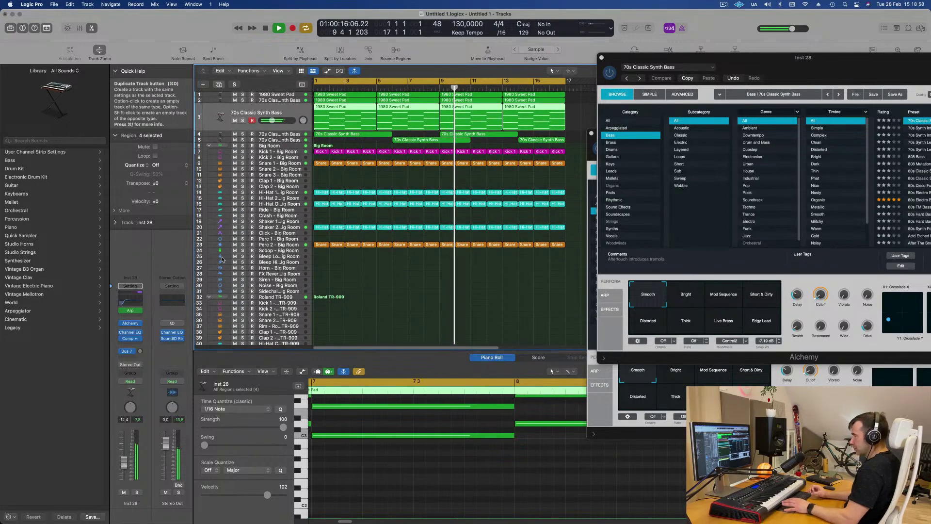
{"action": "left_click", "coordinate": [218, 84]}
{"action": "key", "text": "space"}
{"action": "left_click", "coordinate": [354, 111]}
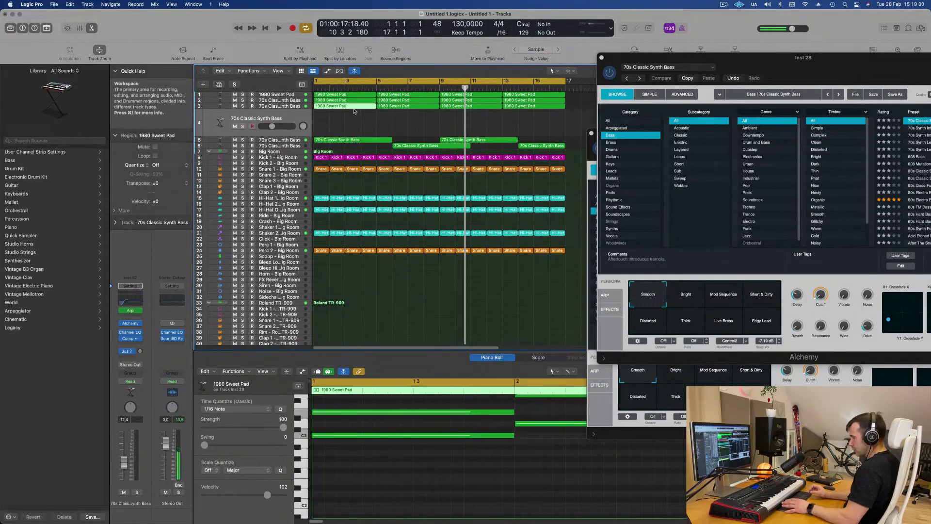
{"action": "mouse_move", "coordinate": [354, 111]}
{"action": "left_mouse_down"}
{"action": "mouse_move", "coordinate": [356, 126]}
{"action": "mouse_move", "coordinate": [367, 121]}
{"action": "left_mouse_up"}
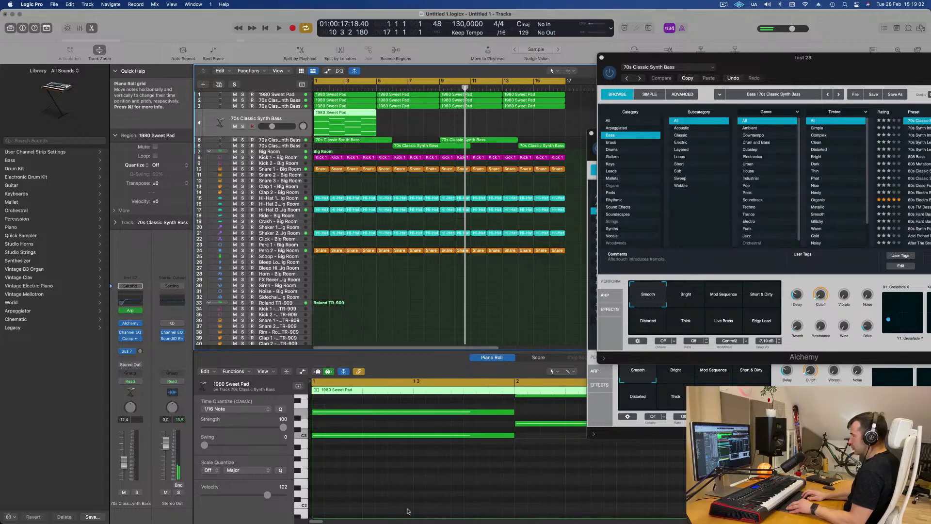
Step: Shorten all chord notes in the copied 1980 Sweet Pad region to a length of 0 0 3 0 and play them
{"action": "scroll", "coordinate": [408, 512], "scroll_direction": "left", "scroll_amount": 5}
{"action": "scroll", "coordinate": [408, 511], "scroll_direction": "down", "scroll_amount": 3}
{"action": "left_click_drag", "start_coordinate": [335, 411], "coordinate": [464, 474]}
{"action": "left_click_drag", "start_coordinate": [476, 418], "coordinate": [442, 434]}
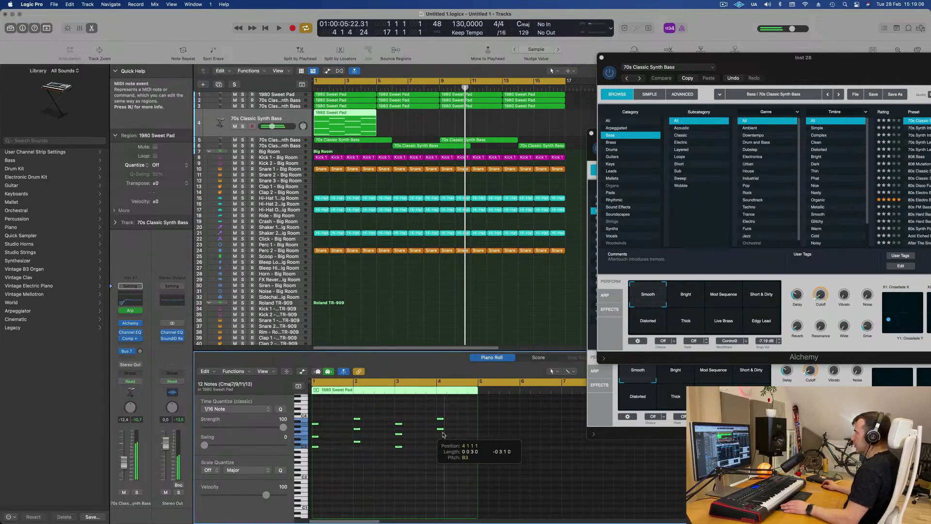
{"action": "key", "text": "space"}
{"action": "left_click_drag", "start_coordinate": [159, 184], "coordinate": [162, 204]}
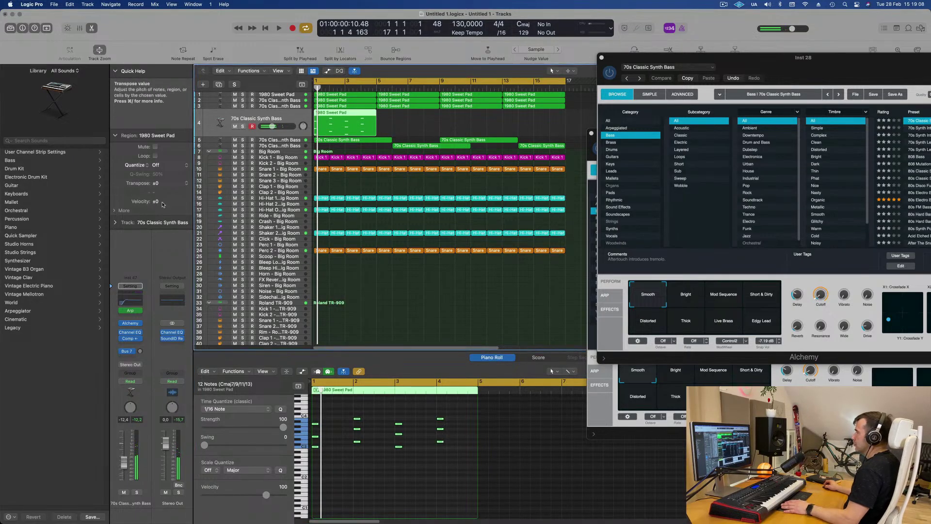
Step: Open Alchemy on the new fourth track, load the Analog Glide Lead preset from the Leads category and play the chords
{"action": "left_click", "coordinate": [130, 324]}
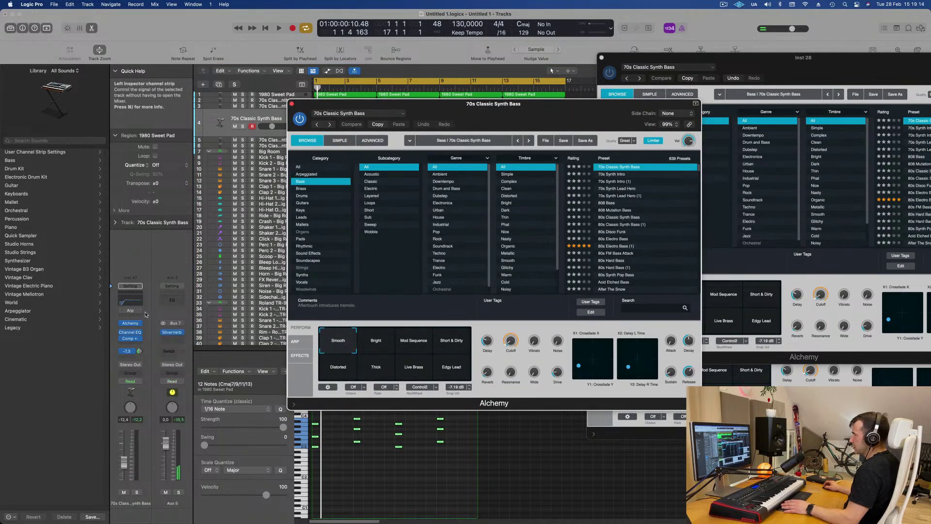
{"action": "left_click", "coordinate": [282, 204]}
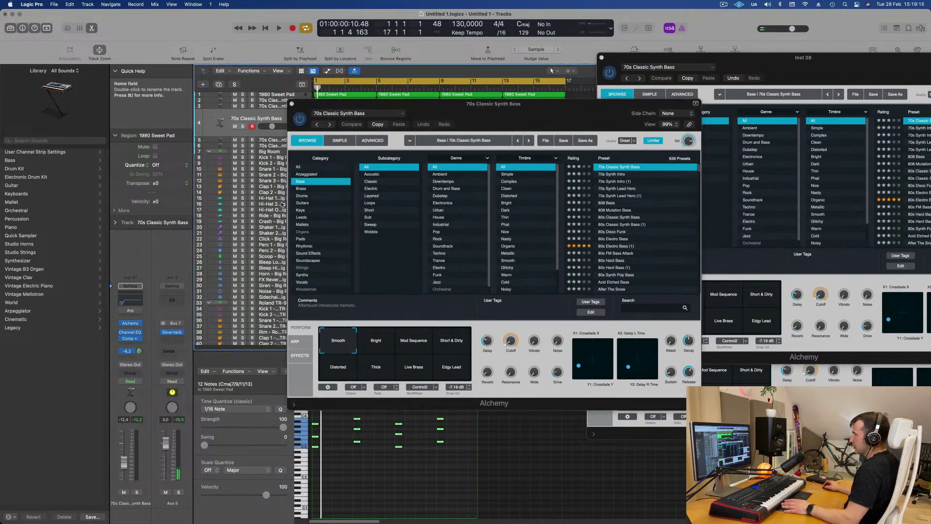
{"action": "left_click", "coordinate": [299, 218]}
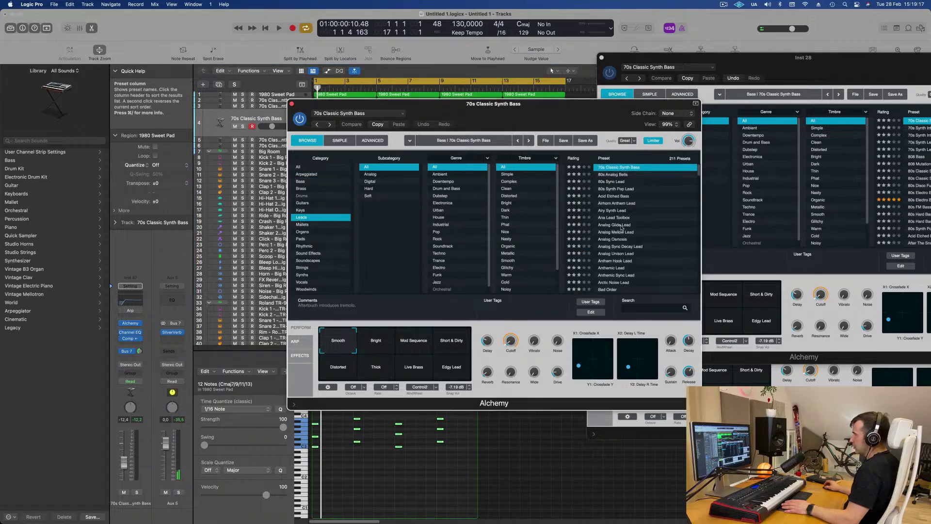
{"action": "left_click", "coordinate": [615, 225]}
{"action": "left_click_drag", "start_coordinate": [490, 117], "coordinate": [720, 130]}
{"action": "key", "text": "space"}
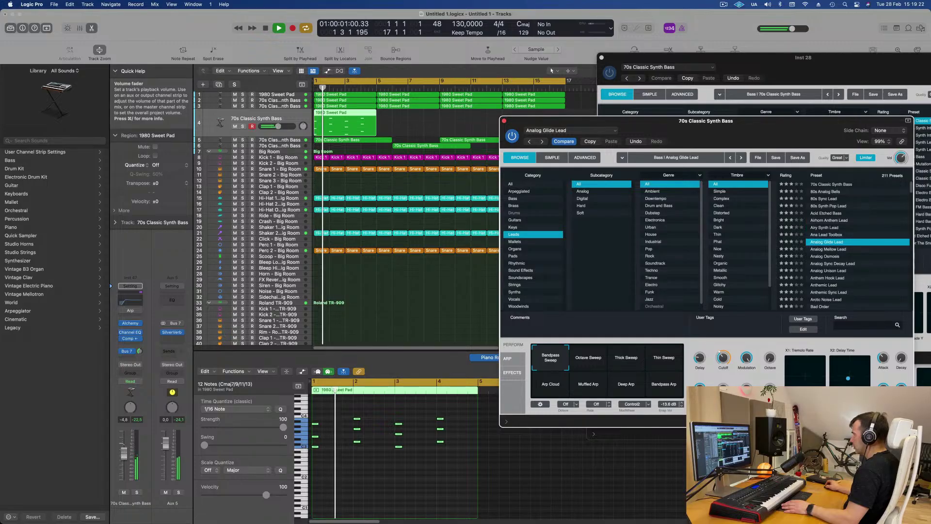
Step: Reset the new lead track's volume to 0.0 dB and play it with the mix
{"action": "left_click_drag", "start_coordinate": [124, 451], "coordinate": [125, 446]}
{"action": "left_click", "coordinate": [124, 446], "text": "alt"}
{"action": "left_click", "coordinate": [359, 470]}
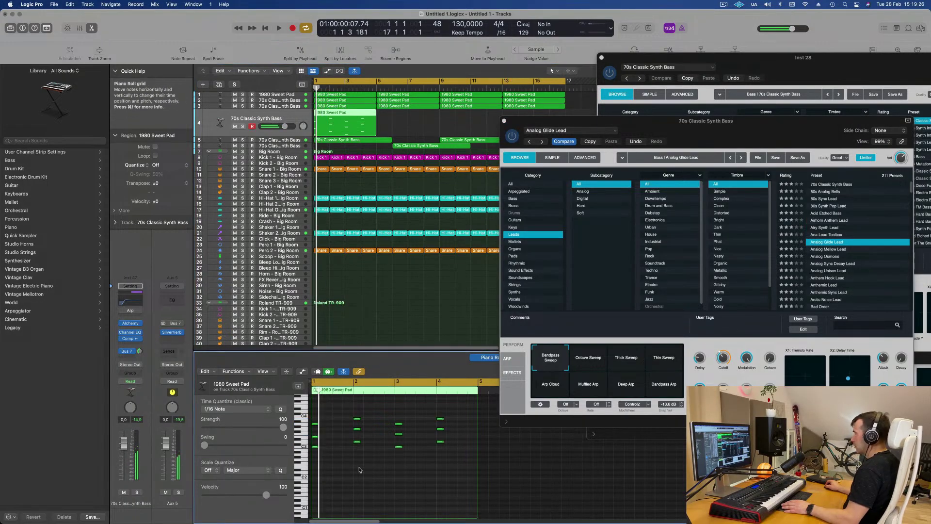
{"action": "key", "text": "space"}
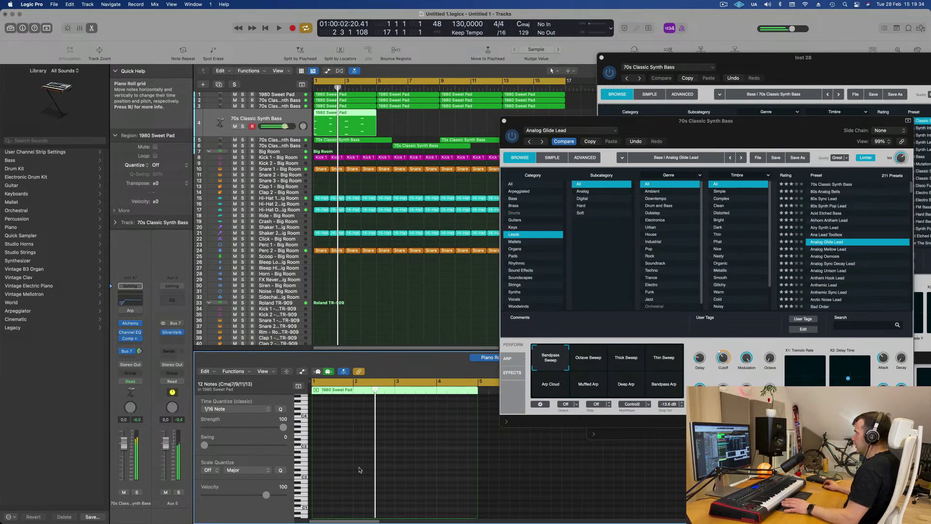
Step: Audition Alchemy's Octave Sweep, Thick Sweep, Thin Sweep, Arp Cloud and Muffled Arp variations during playback, and return to Bandpass Sweep
{"action": "left_click_drag", "start_coordinate": [710, 125], "coordinate": [587, 164]}
{"action": "left_click", "coordinate": [464, 397]}
{"action": "left_click", "coordinate": [500, 399]}
{"action": "key", "text": "space"}
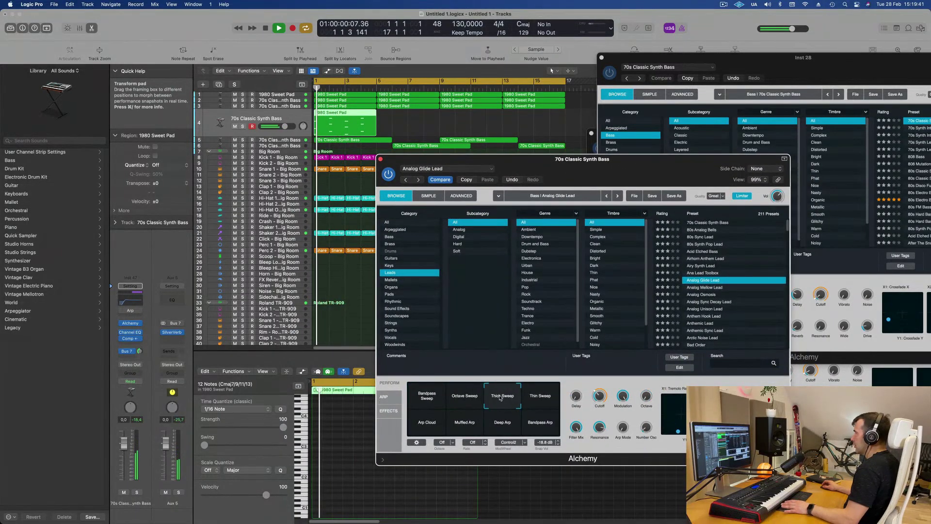
{"action": "left_click", "coordinate": [539, 396]}
{"action": "key", "text": "space"}
{"action": "left_click", "coordinate": [441, 426]}
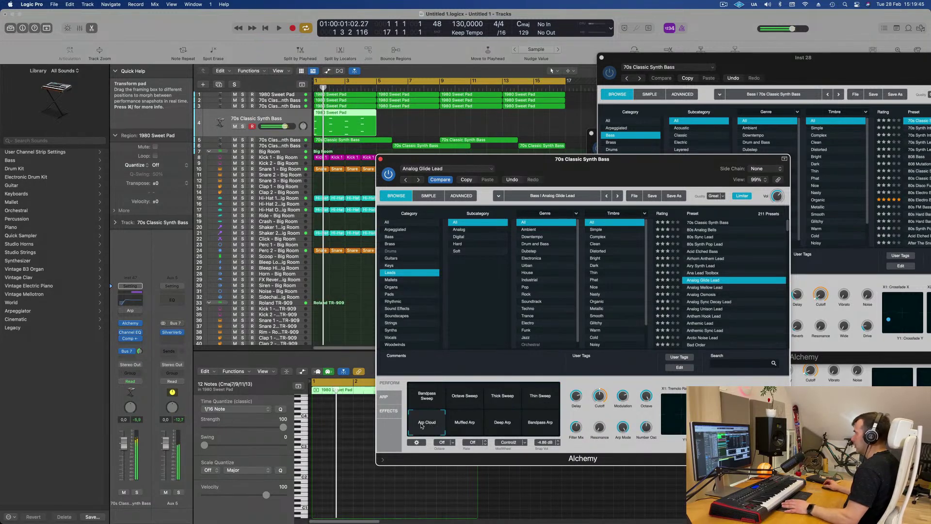
{"action": "left_click", "coordinate": [466, 425]}
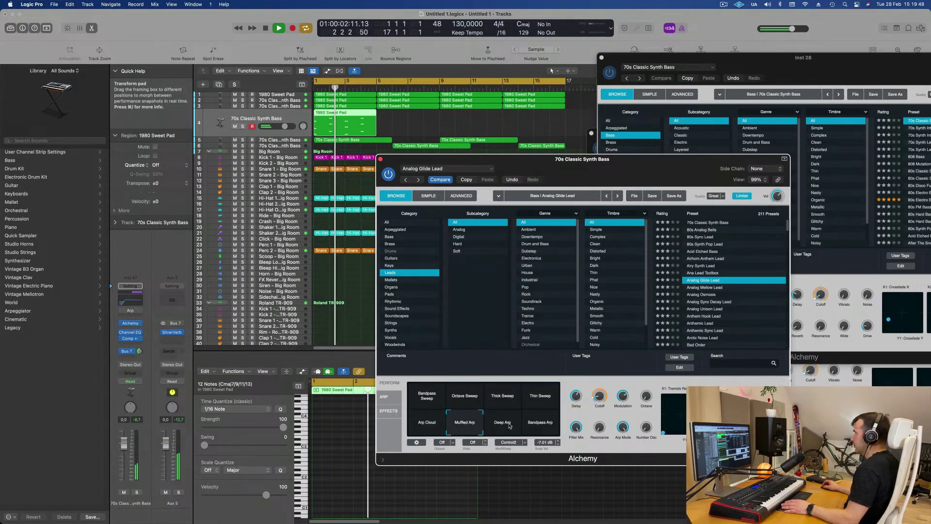
{"action": "left_click", "coordinate": [425, 401]}
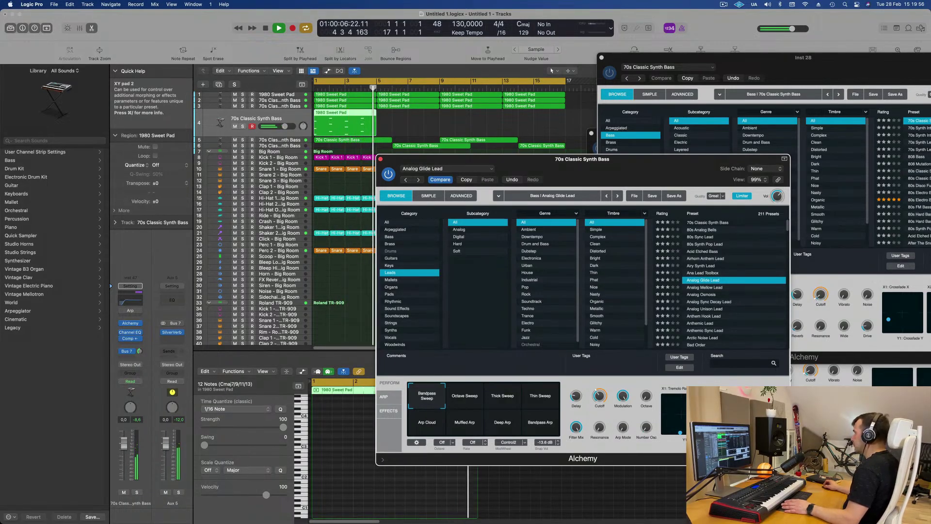
Step: Load the Analog Mellow Lead preset, lower the lead track's volume by several dB and replay it from the start
{"action": "left_click", "coordinate": [698, 287]}
{"action": "left_click_drag", "start_coordinate": [639, 159], "coordinate": [701, 90]}
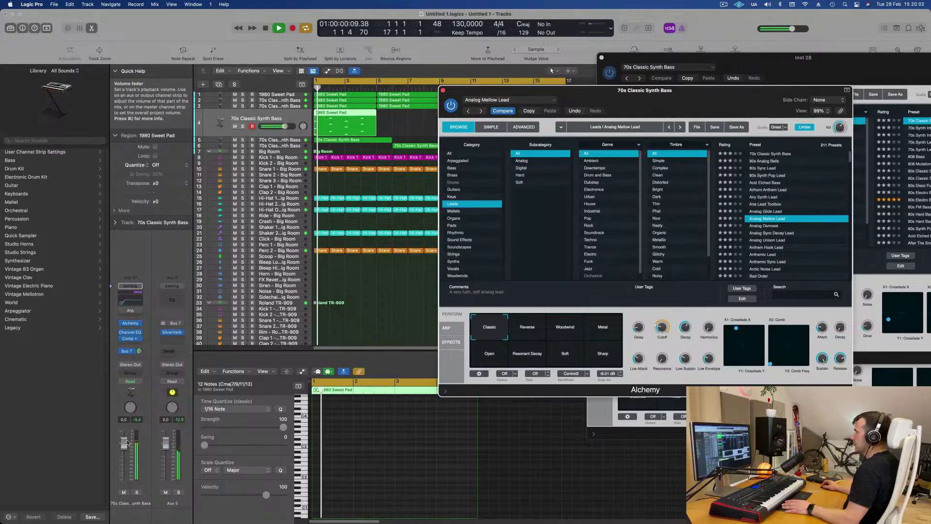
{"action": "left_click_drag", "start_coordinate": [126, 459], "coordinate": [125, 459]}
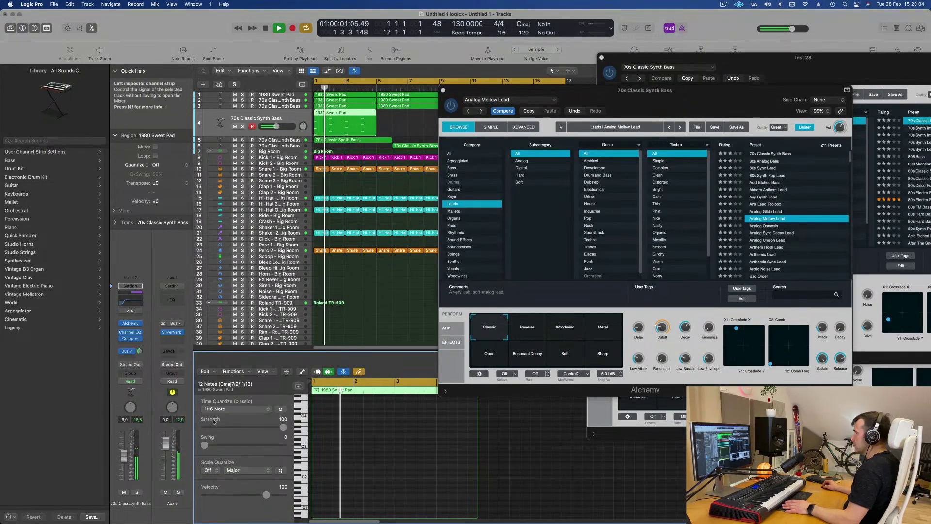
{"action": "key", "text": "space"}
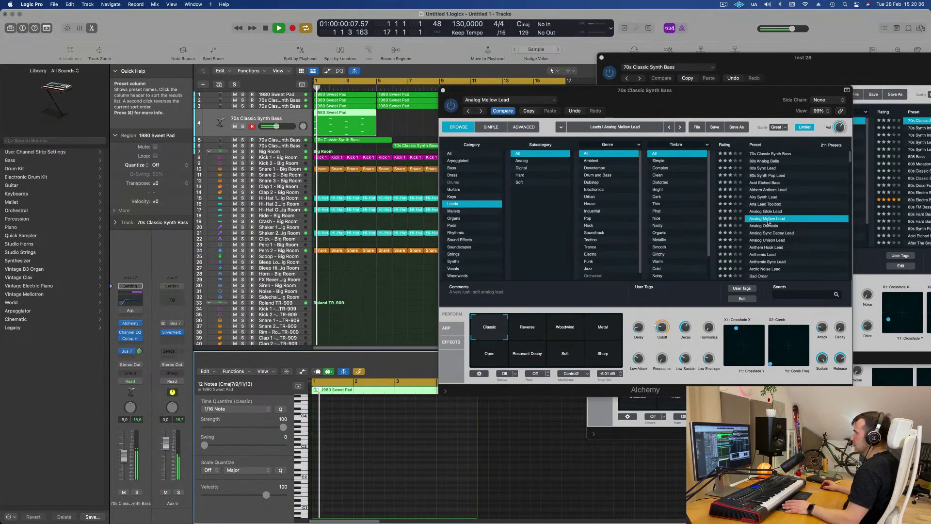
Step: Audition the Analog Sync Decay Lead and Anthem Hook Lead presets on the lead track
{"action": "left_click", "coordinate": [771, 236]}
{"action": "left_click", "coordinate": [772, 234]}
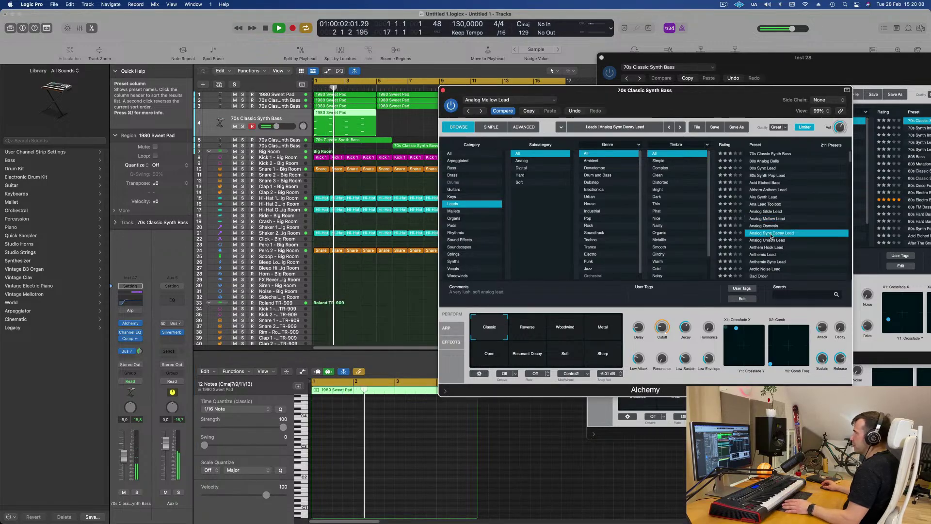
{"action": "left_click", "coordinate": [770, 247]}
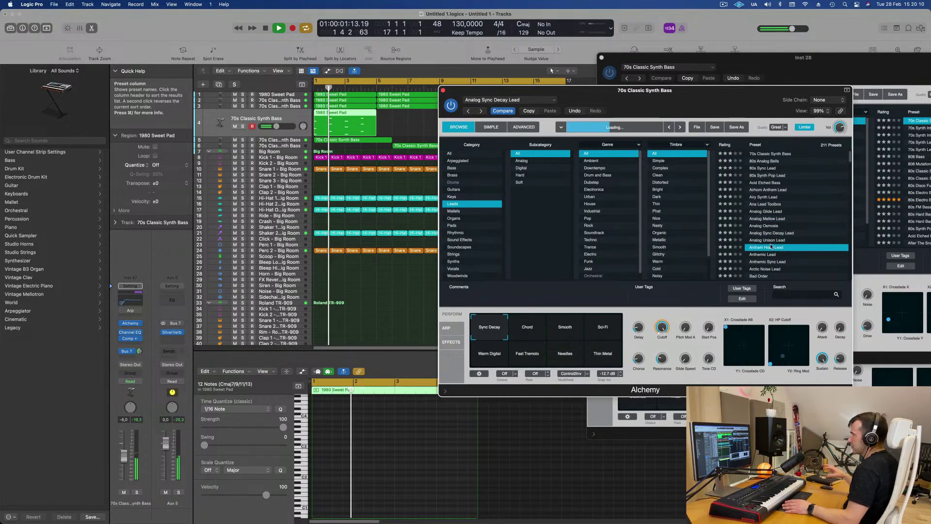
{"action": "left_click_drag", "start_coordinate": [765, 93], "coordinate": [777, 67]}
{"action": "key", "text": "space"}
Step: Audition the Anthemic Sync Lead and Arctic Noise Lead presets, and compare them with the original Alchemy sound in playback
{"action": "scroll", "coordinate": [819, 209], "scroll_direction": "down", "scroll_amount": 3}
{"action": "left_click", "coordinate": [782, 210]}
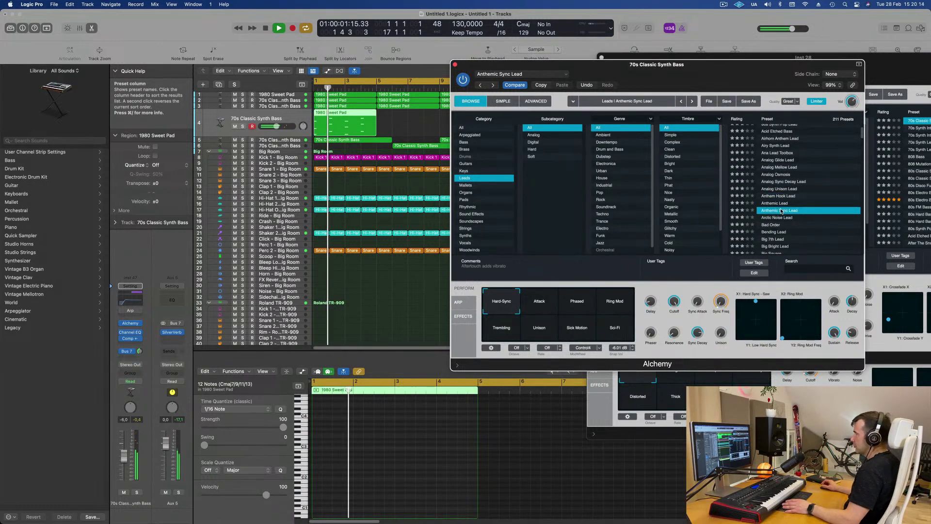
{"action": "left_click", "coordinate": [776, 218]}
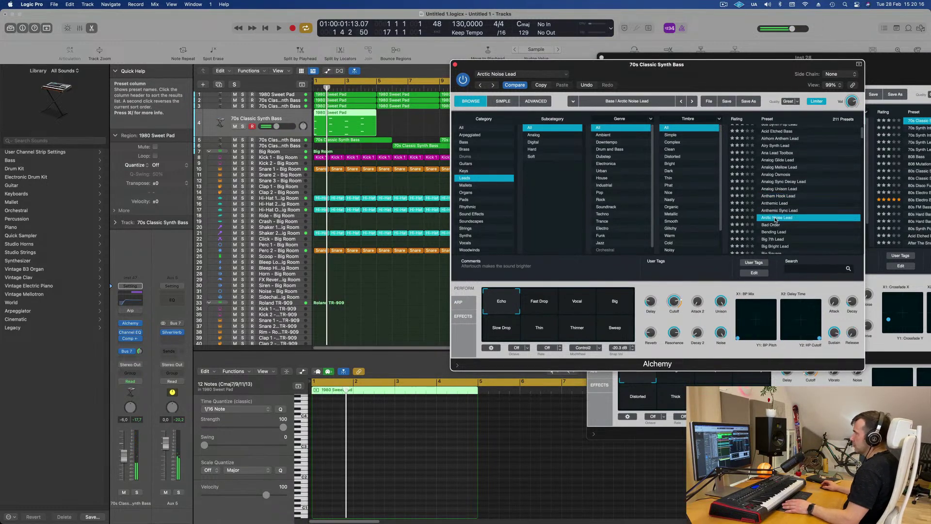
{"action": "key", "text": "space"}
{"action": "scroll", "coordinate": [798, 190], "scroll_direction": "up", "scroll_amount": 4}
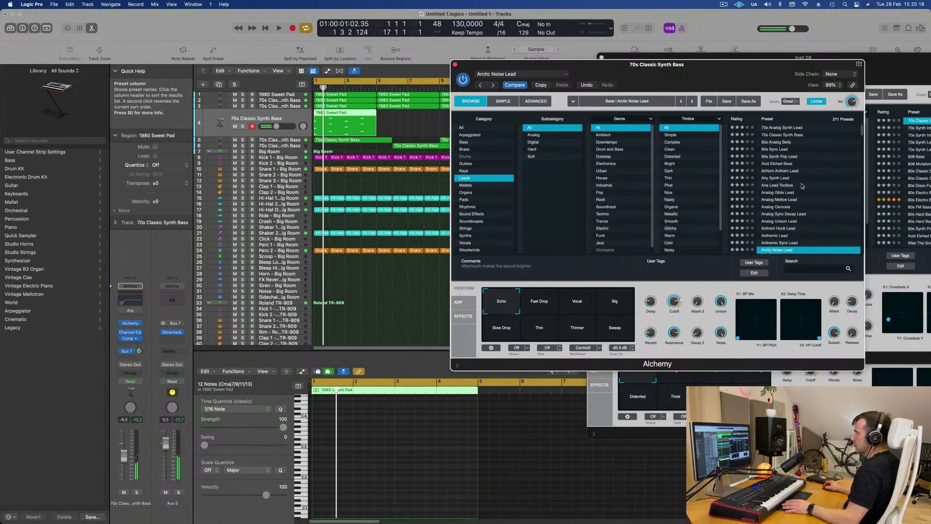
{"action": "left_click", "coordinate": [515, 85]}
{"action": "key", "text": "space"}
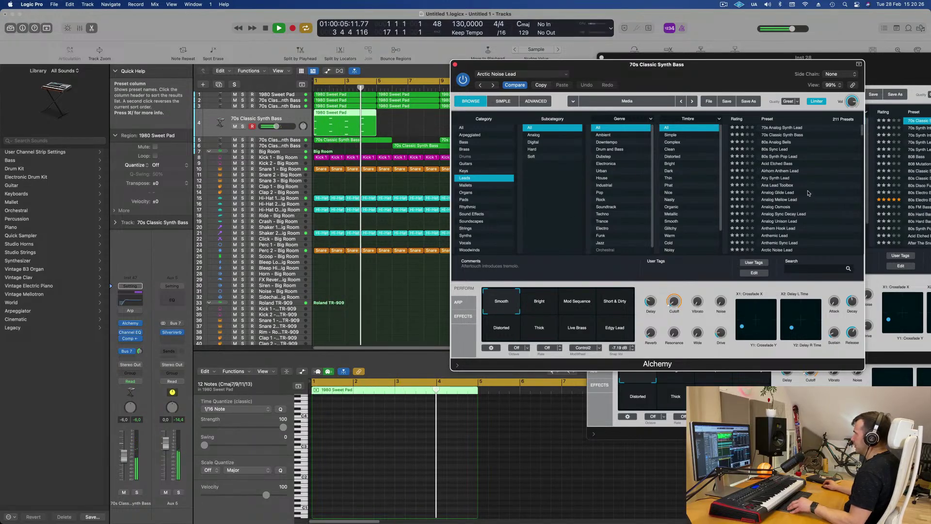
Step: Try the Analog Osmosis preset, return to Analog Glide Lead and play it with the mix
{"action": "left_click", "coordinate": [815, 207]}
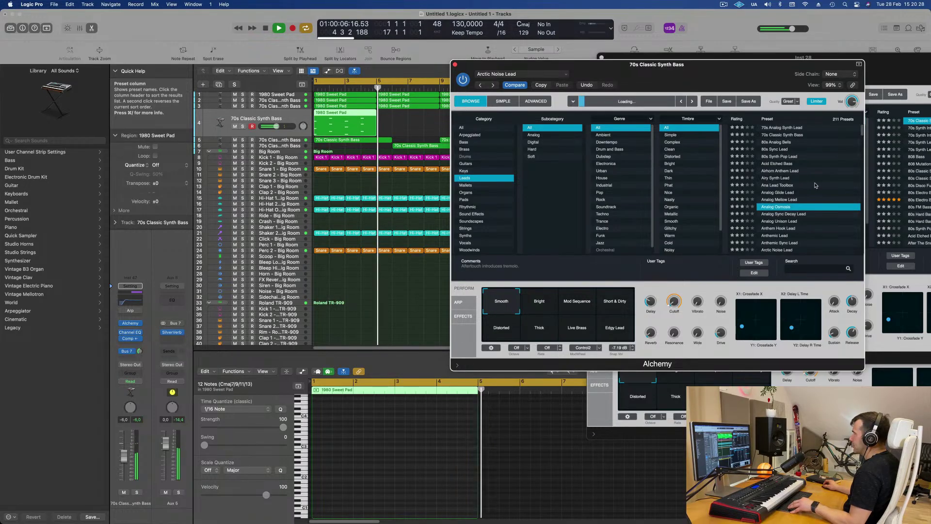
{"action": "left_click", "coordinate": [787, 192]}
{"action": "key", "text": "space"}
{"action": "key", "text": "space"}
{"action": "left_click_drag", "start_coordinate": [701, 74], "coordinate": [759, 122]}
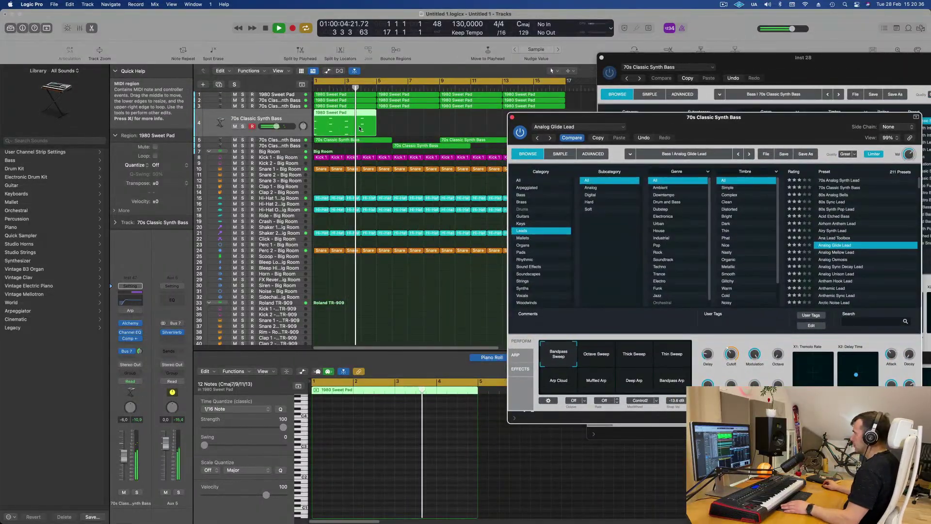
Step: Move the 1980 Sweet Pad region on the fourth track half a bar later and play it from the start
{"action": "key", "text": "space"}
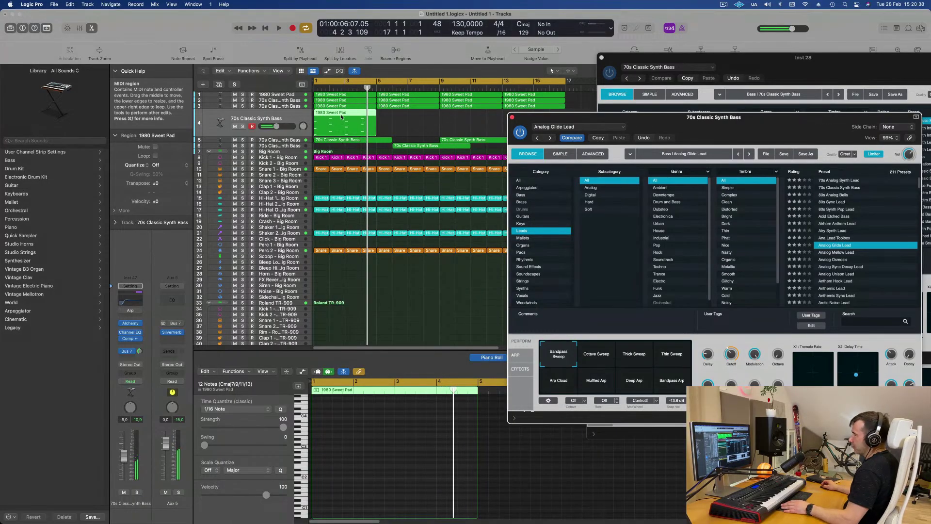
{"action": "left_click_drag", "start_coordinate": [342, 116], "coordinate": [351, 117]}
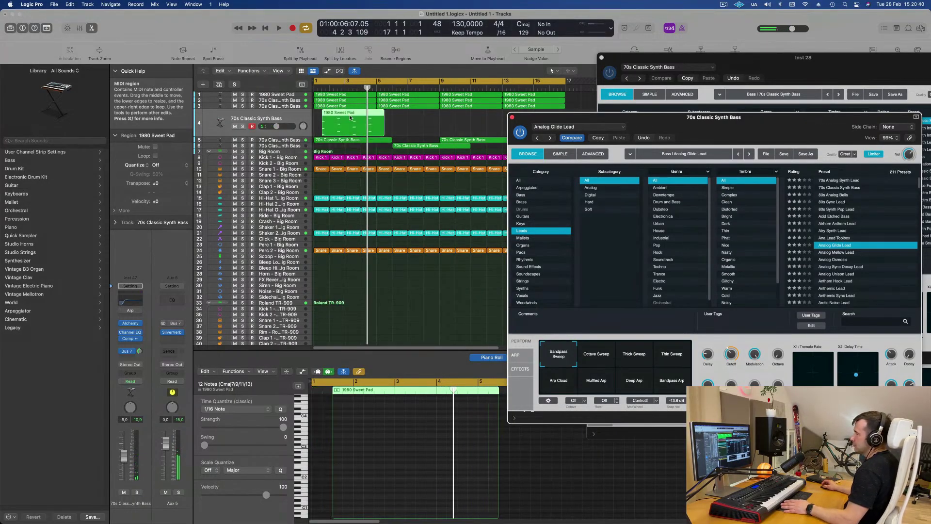
{"action": "key", "text": "space"}
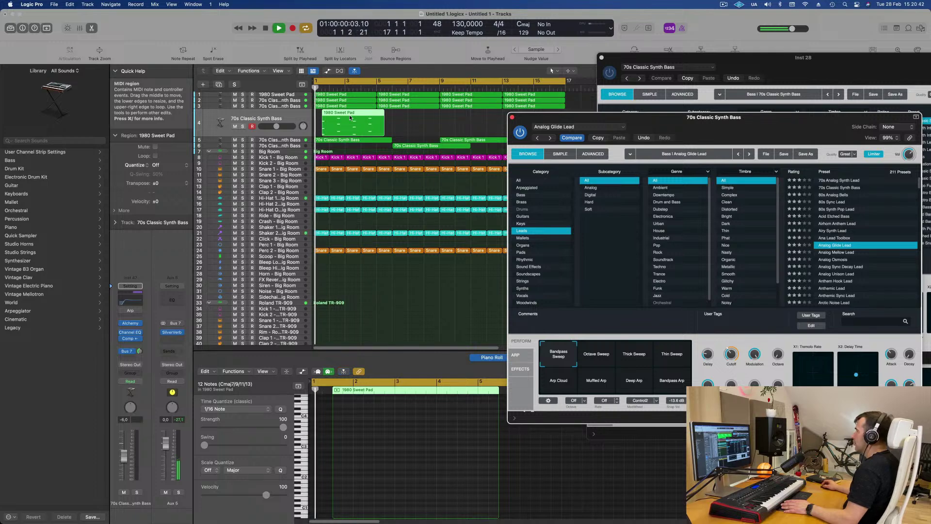